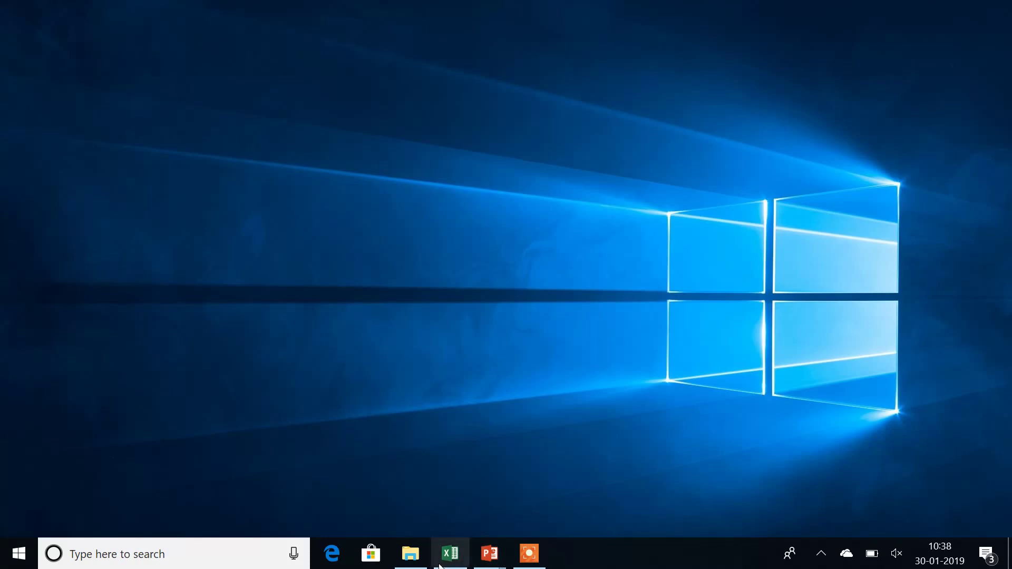
- Switch to the blank Excel workbook and add two new worksheets after Sheet1
left_click(454, 561)
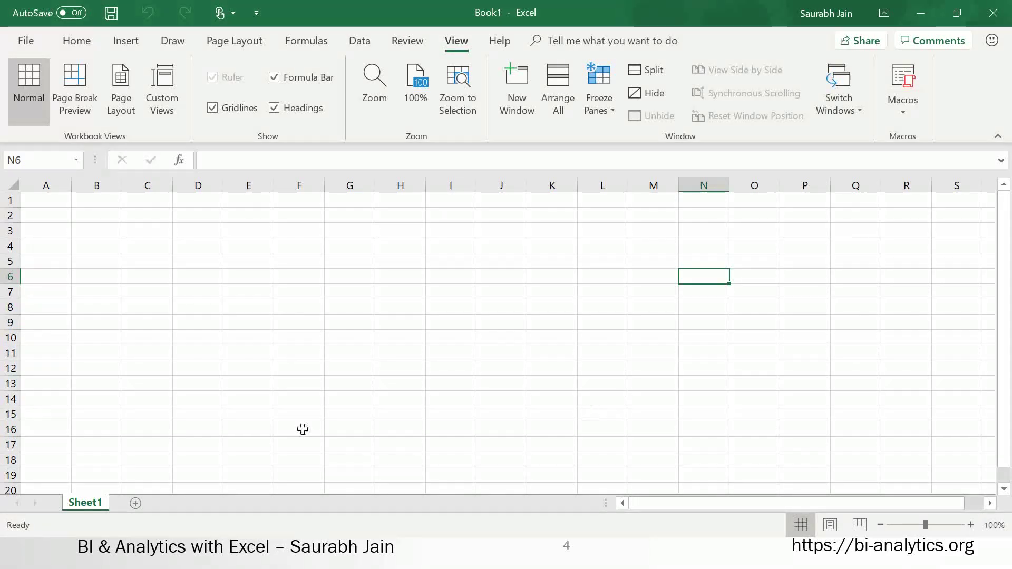
left_click(136, 503)
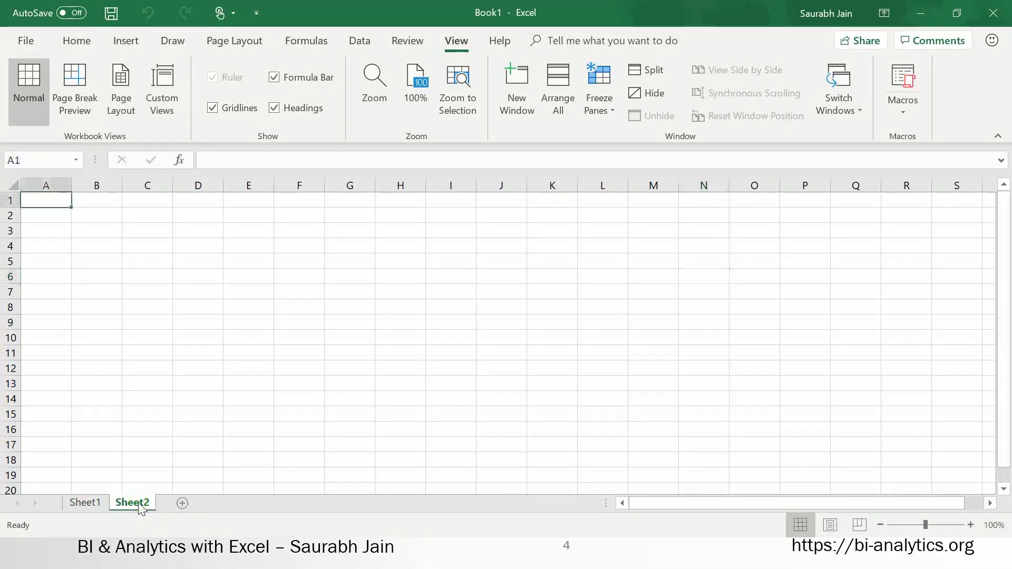
left_click(182, 504)
- Select the individual cells I13, J6, H6, D3, H5 and C3 on Sheet3 one after another
left_click(438, 379)
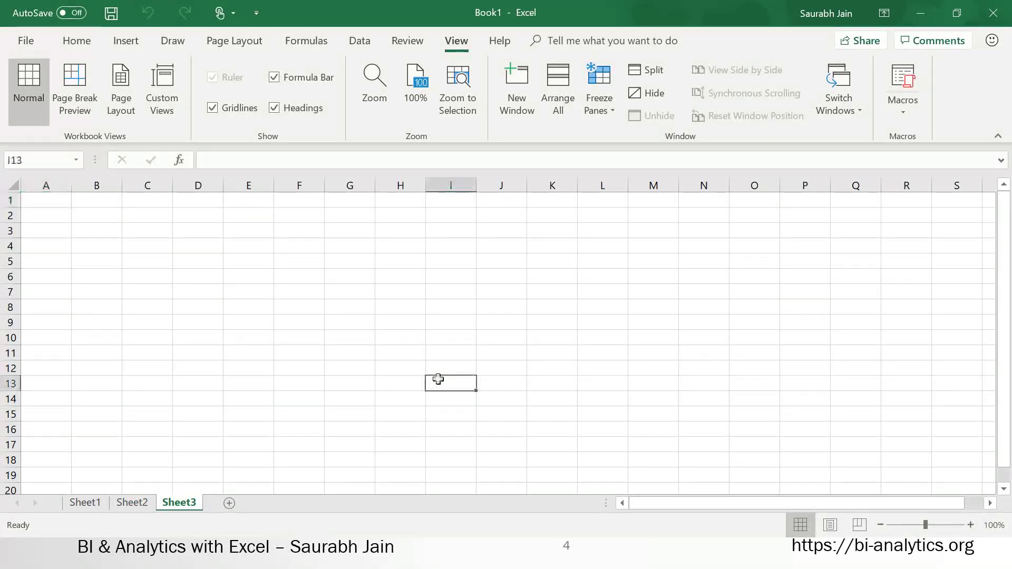
left_click(516, 270)
left_click(404, 273)
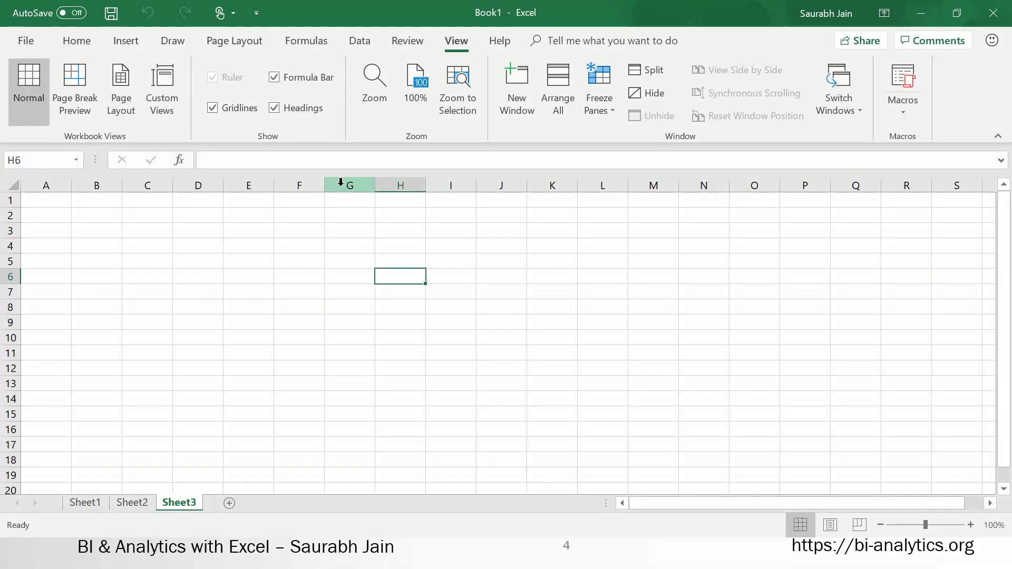
left_click(210, 234)
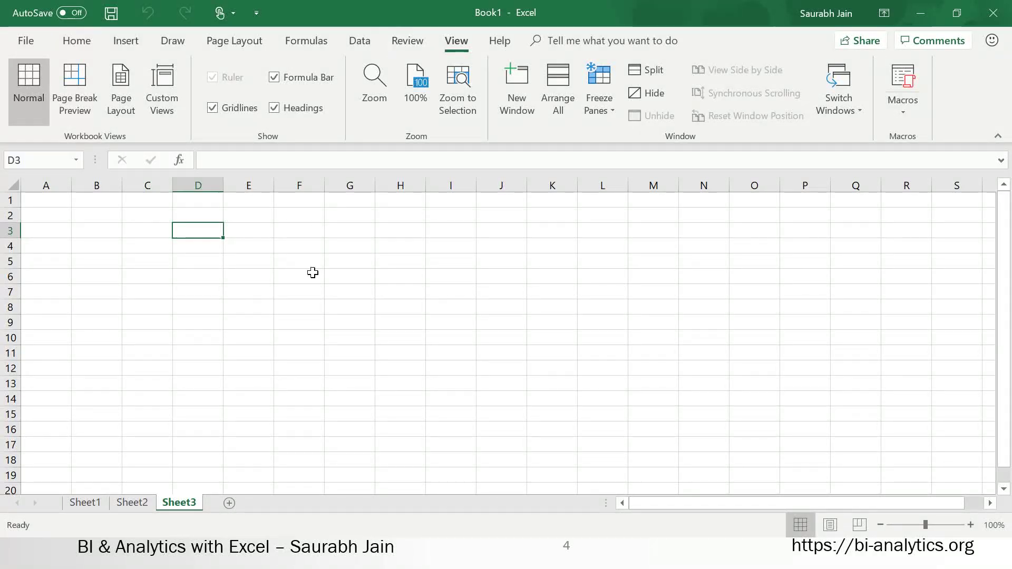
left_click(377, 260)
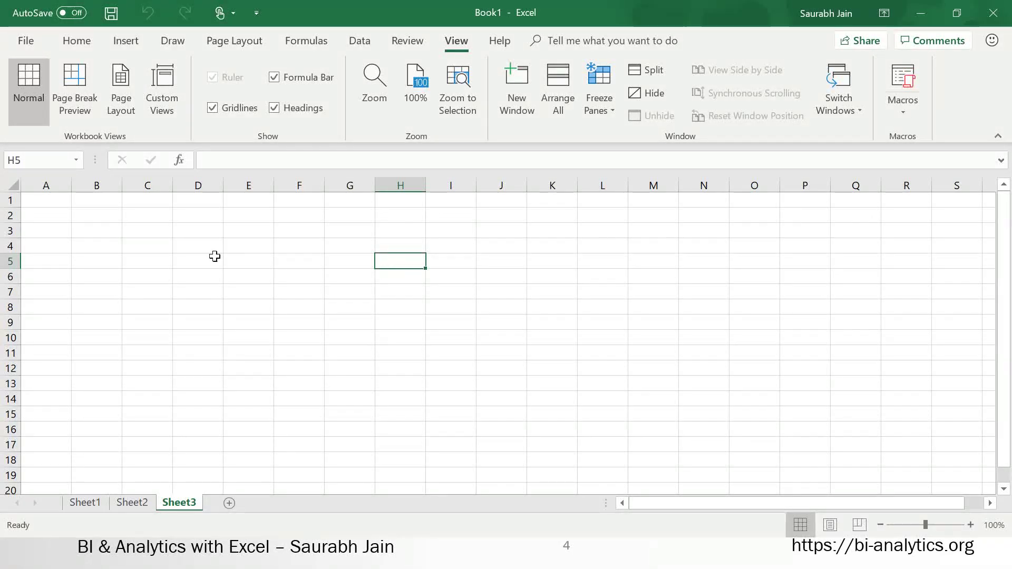
left_click(144, 232)
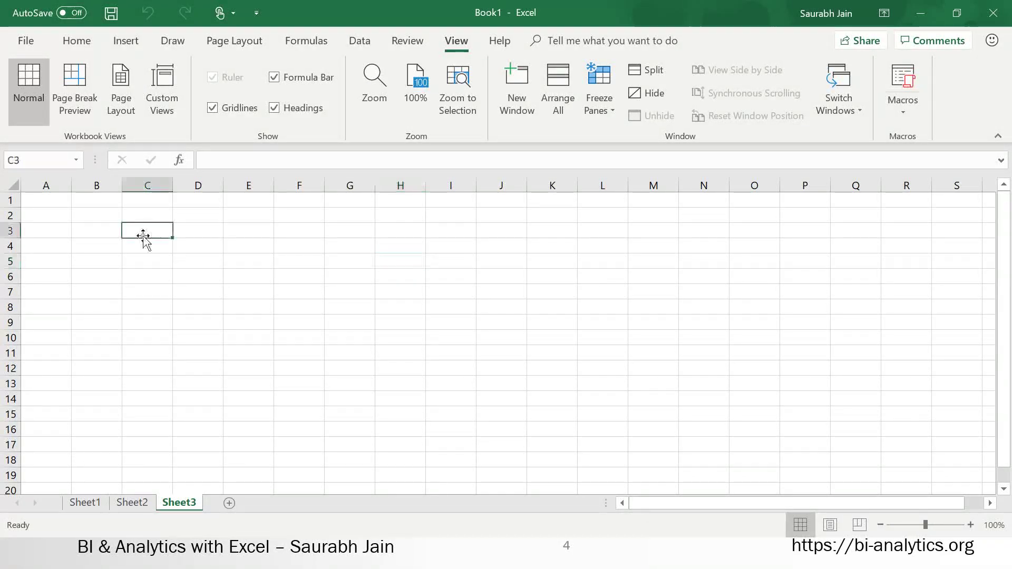
- Starting at B1, move the active cell down to B6, across to E6, up to E1 and down to E7
left_click(95, 200)
key("Down")
key("Down")
key("Down")
key("Down")
key("Down")
key("Right")
key("Right")
key("Right")
key("Up")
key("Up")
key("Up")
key("Up")
key("Up")
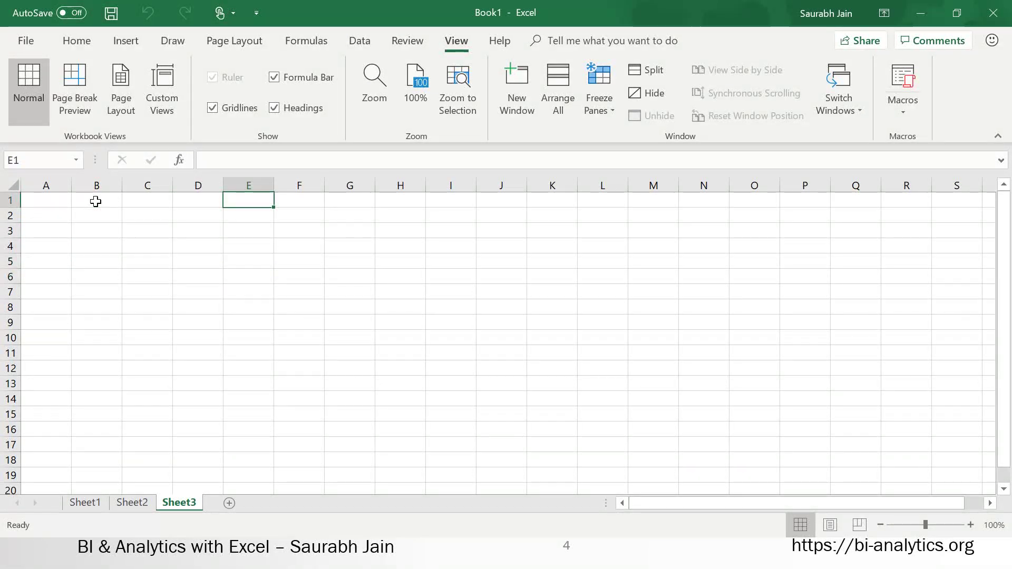
key("Down")
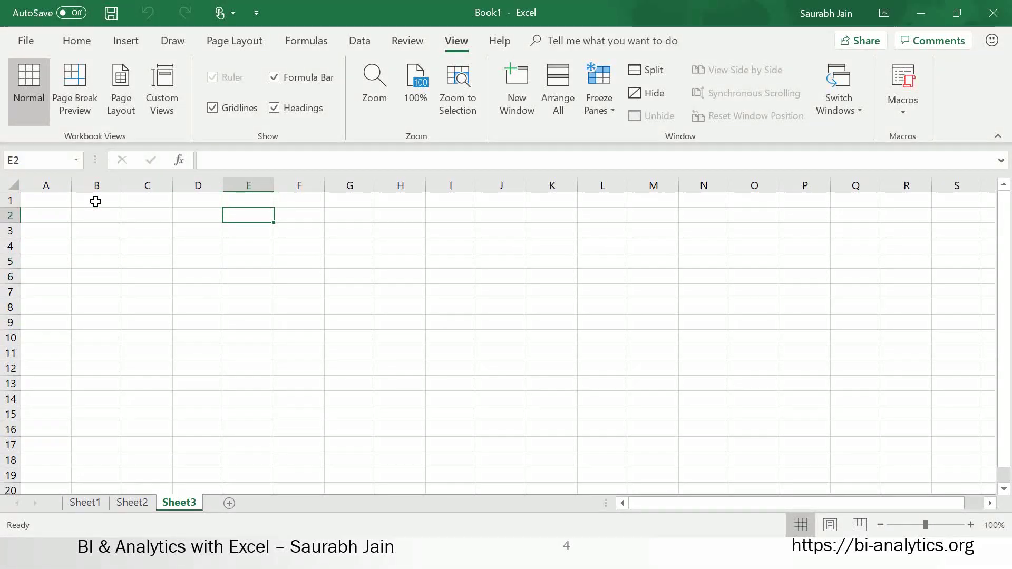
key("Down")
key("Down")
key("Down")
key("Down")
key("Down")
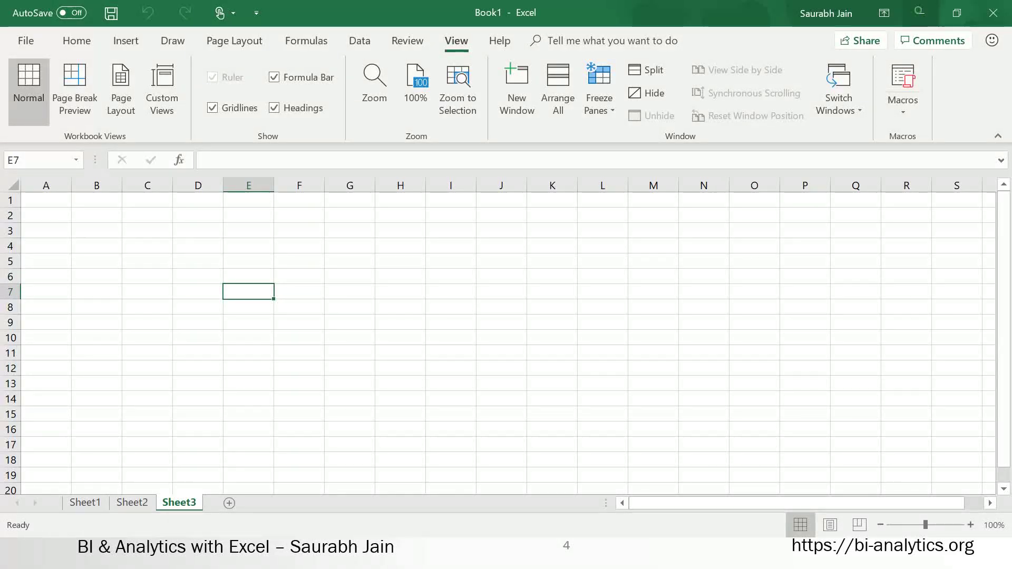
- Minimize Excel and advance the slideshow to the slide about the names of Excel's elements
left_click(920, 13)
left_click(630, 252)
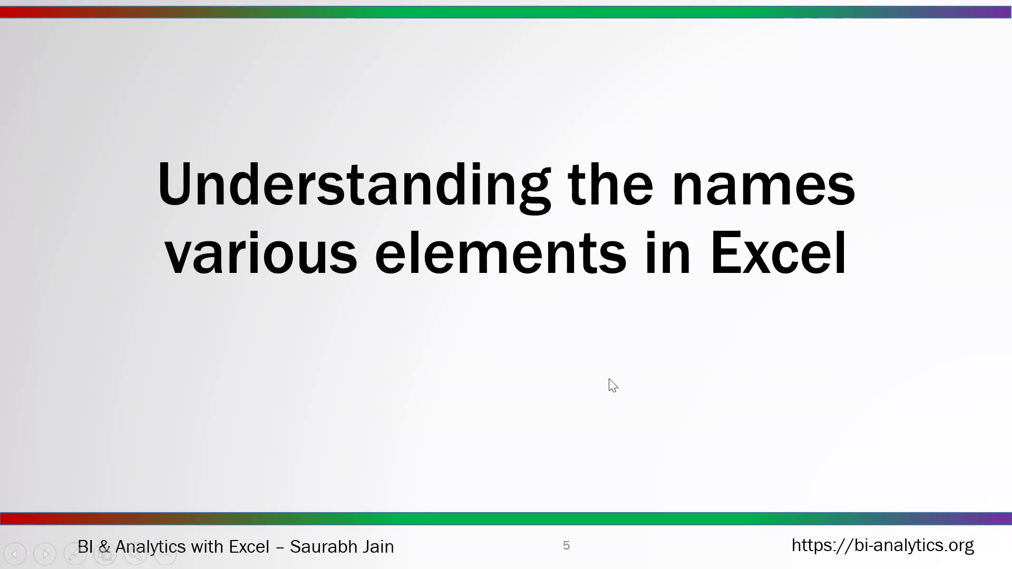
- Show the desktop, switch back to the Excel workbook and select cell I9 on Sheet3
key("super+f")
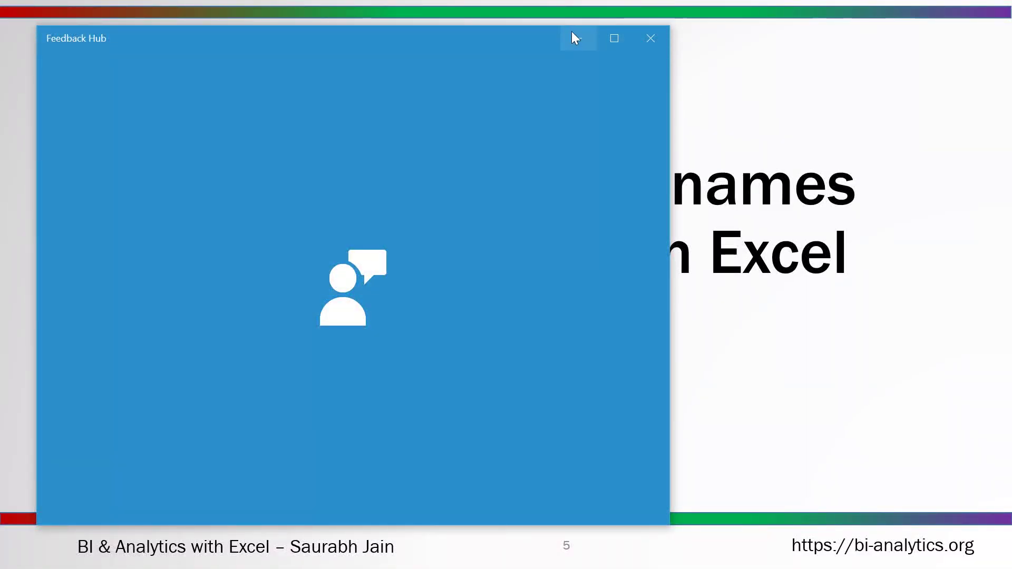
left_click(572, 33)
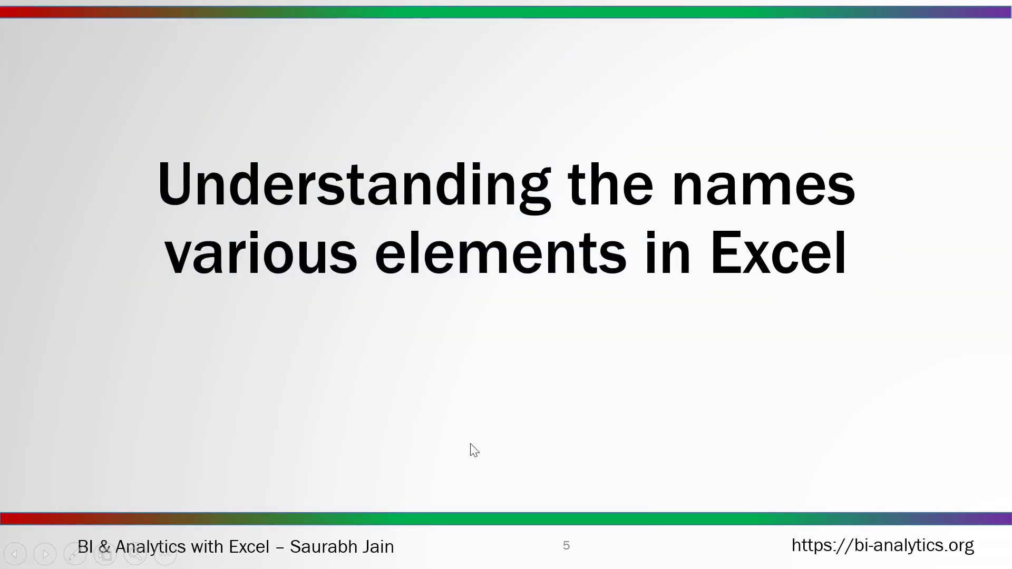
key("super+d")
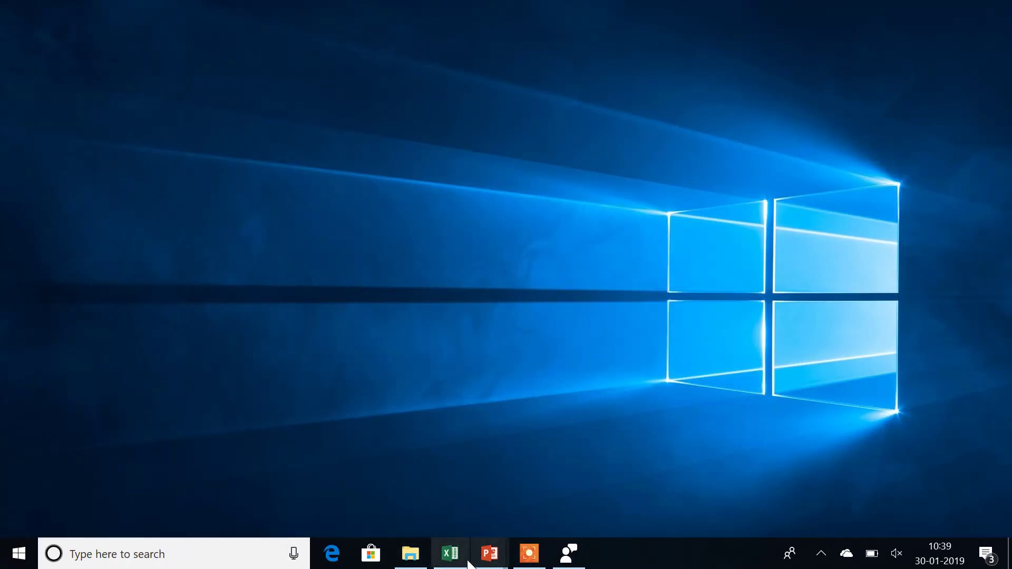
left_click(446, 557)
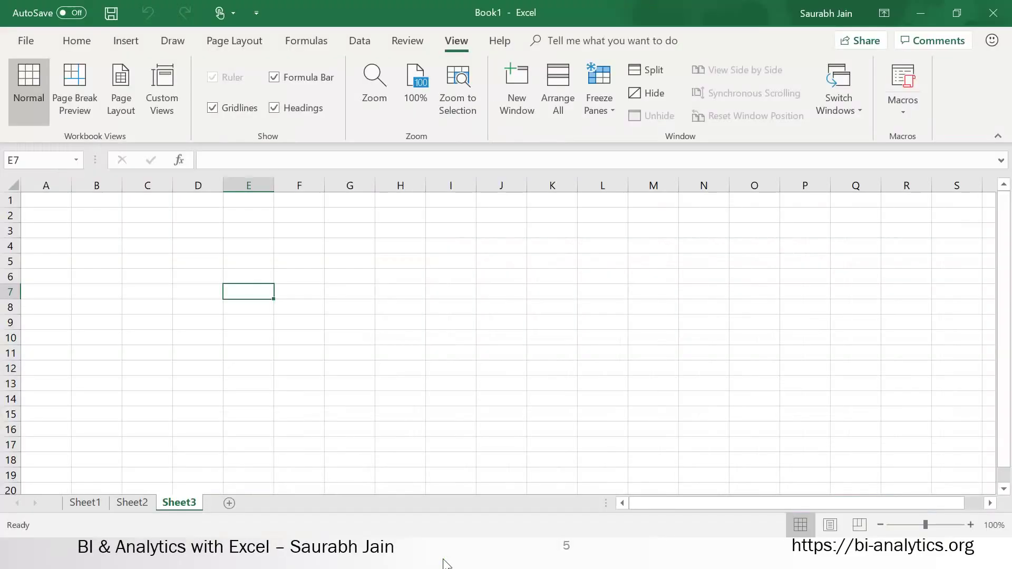
left_click(468, 324)
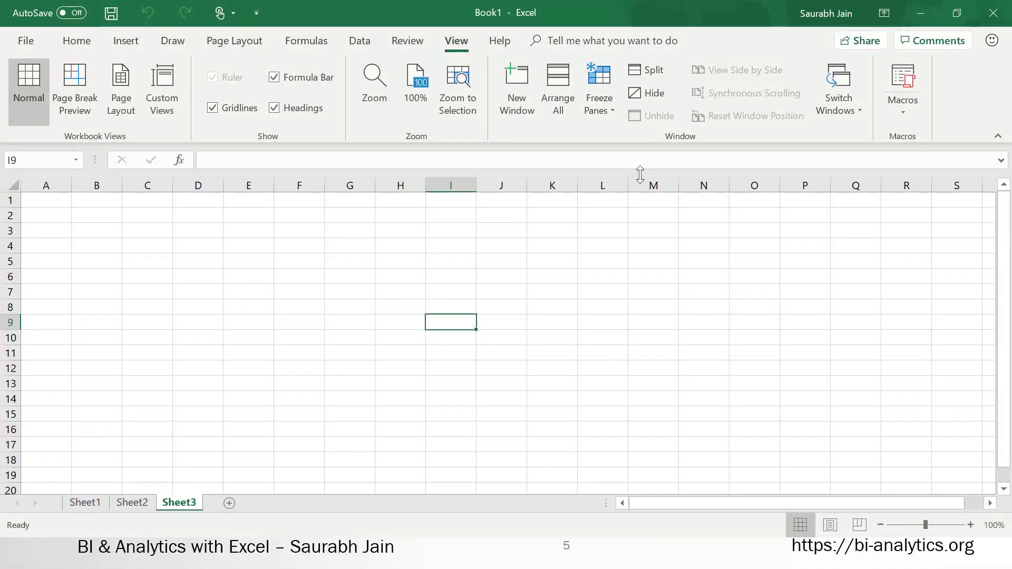
- Collapse the ribbon and expand it again
left_click(997, 137)
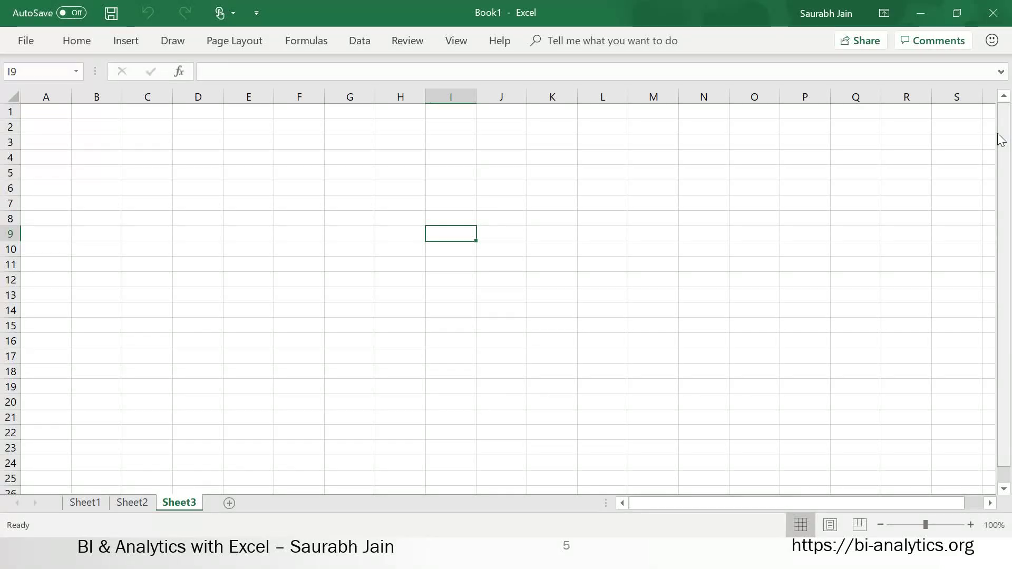
key("ctrl+F1")
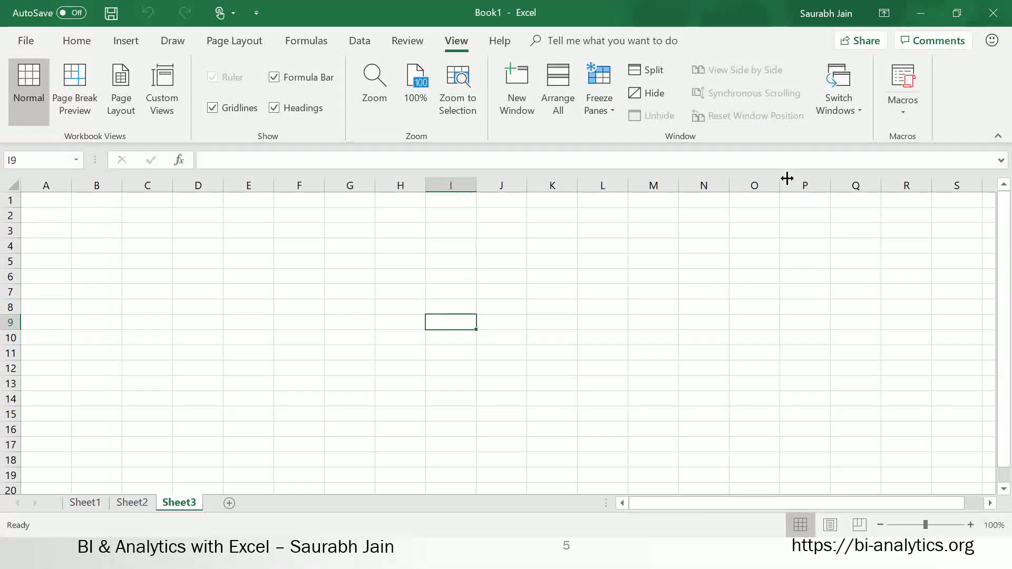
- Enter the ribbon shortcut text "Ctrl + F1" in cell J6
left_click(504, 271)
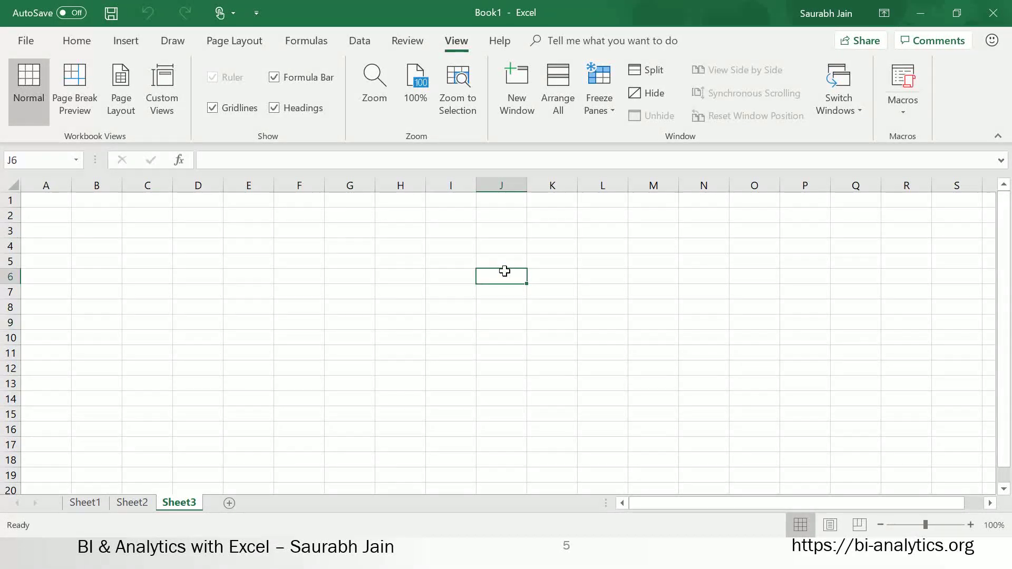
type("Ctrl  + F1")
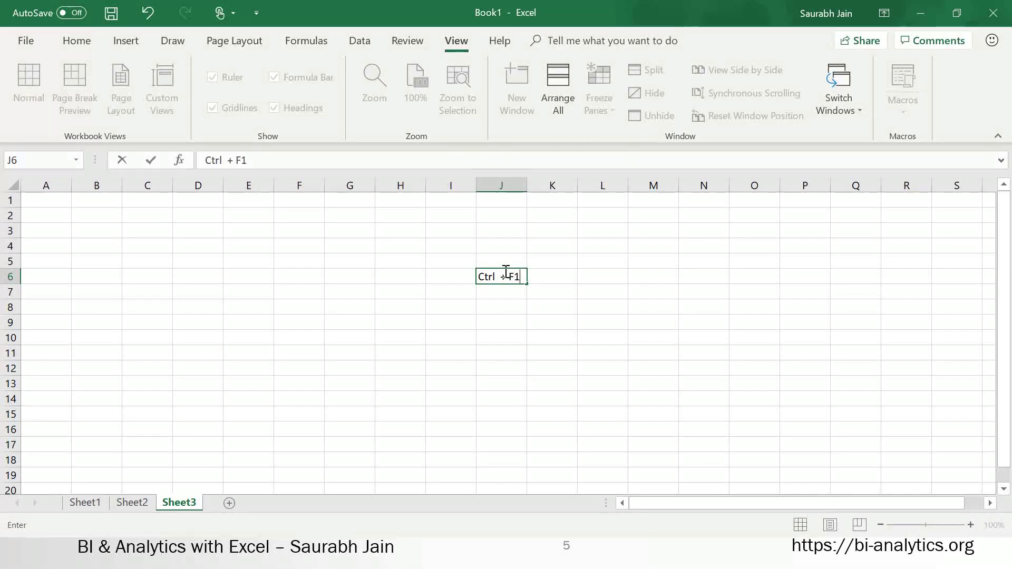
key("Return")
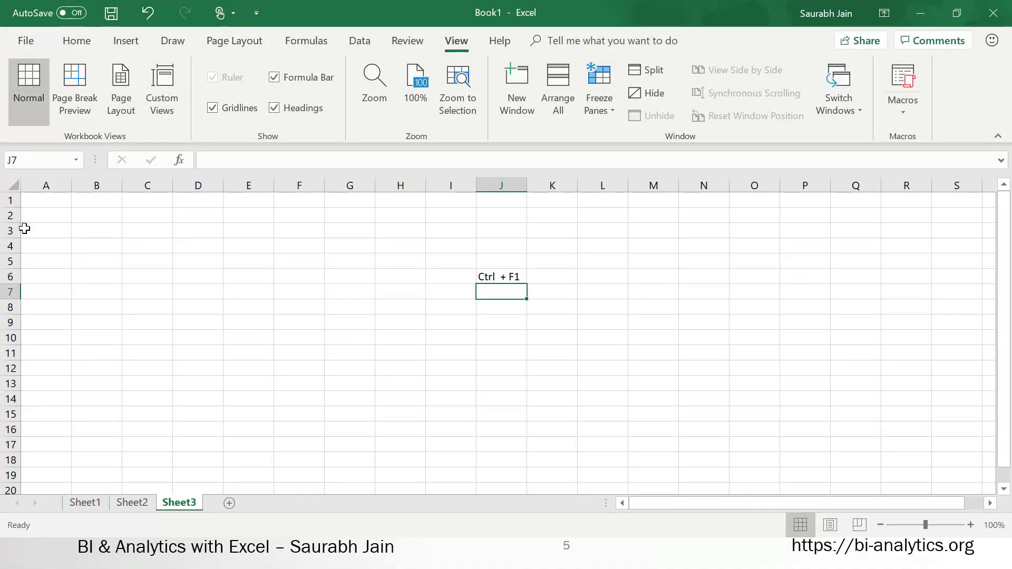
- Move the active cell along row 1 from A1 to G1 to view the column letters
left_click(41, 202)
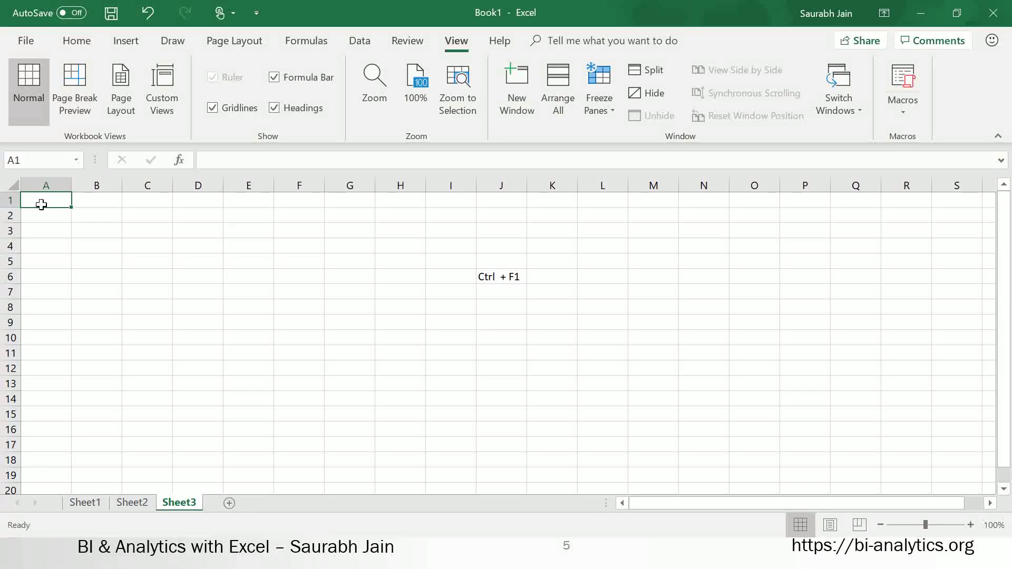
key("Right")
key("Right")
key("Right")
key("Right")
key("Right")
key("Right")
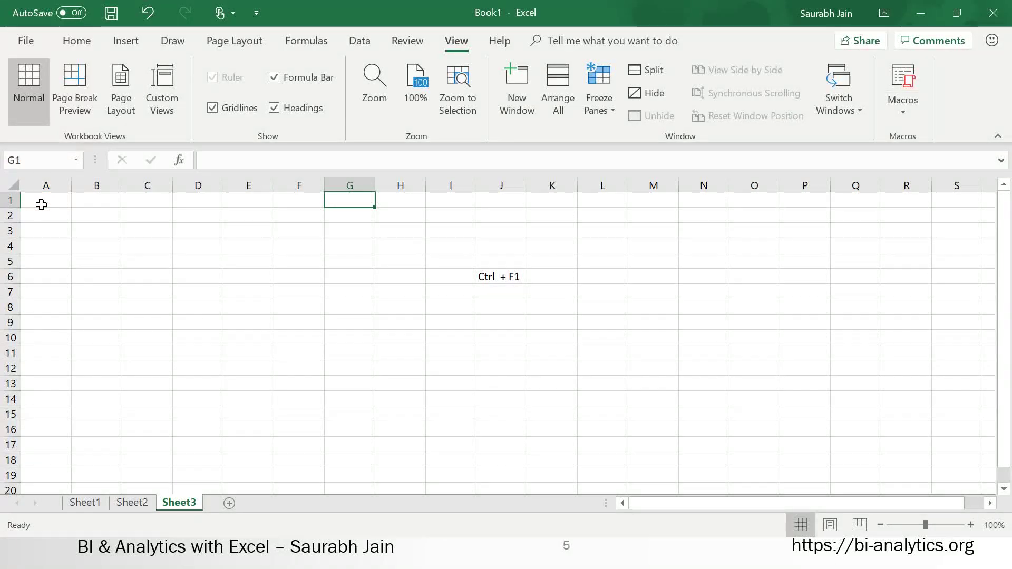
- Jump directly to cell Z1 and move across to AC1 to view the two-letter column names
left_click(21, 161)
left_click(24, 163)
key("BackSpace")
type("z1")
key("Return")
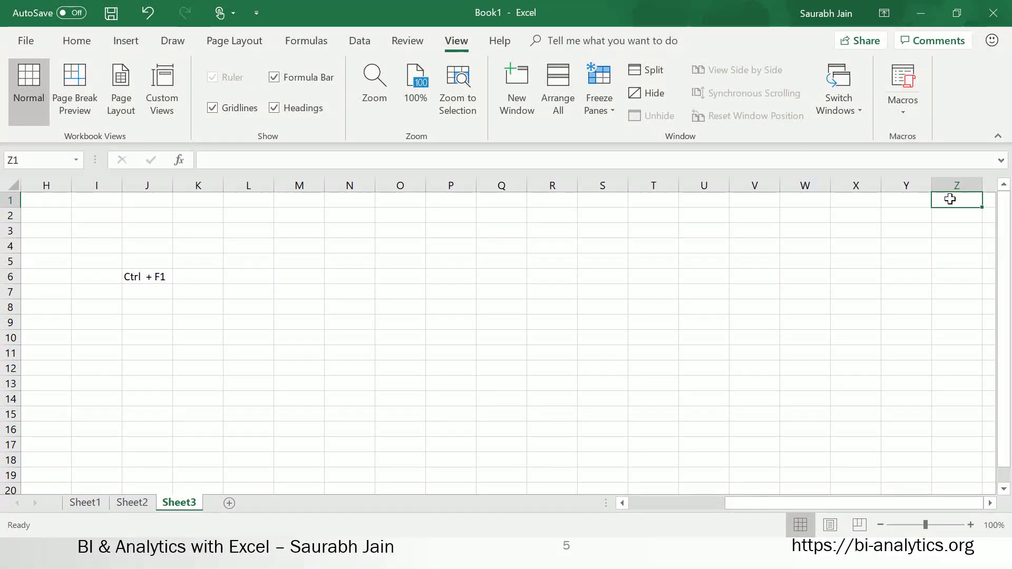
key("Right")
key("Right")
key("Right")
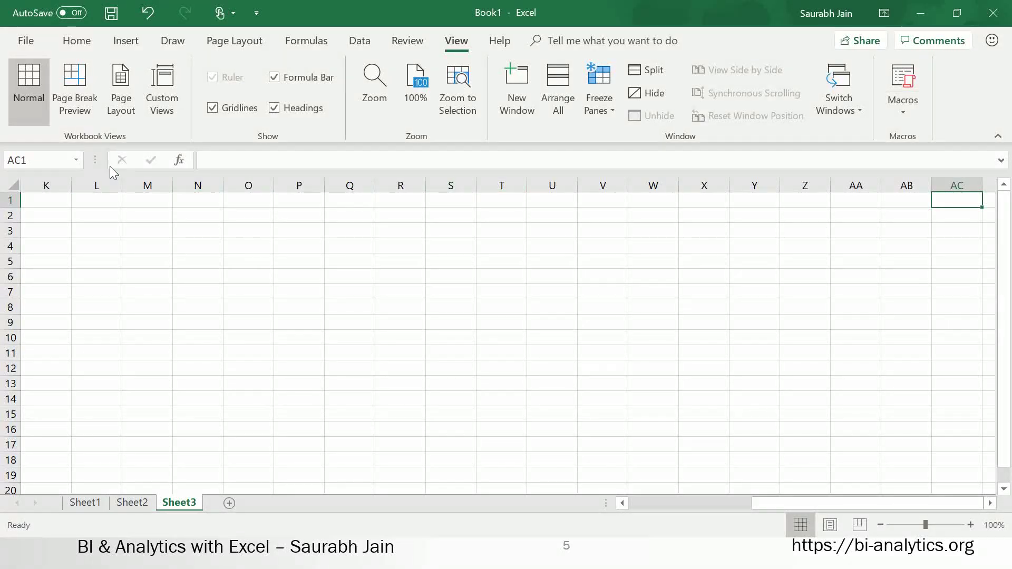
- Jump directly to cell AZ1 and move one column over to BA1
left_click(27, 161)
left_click(27, 161)
double_click(27, 161)
type("AZ")
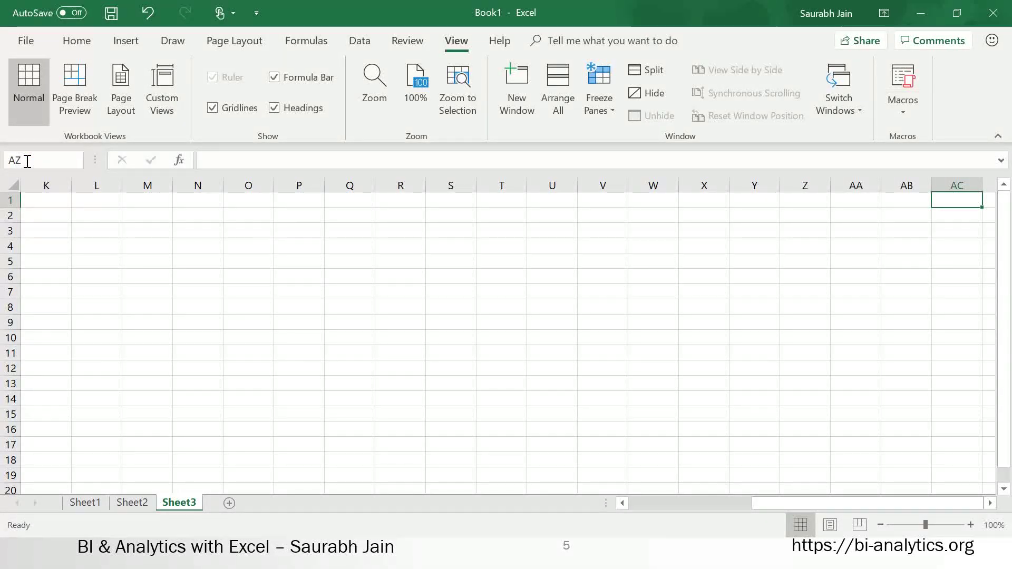
type("1")
key("Return")
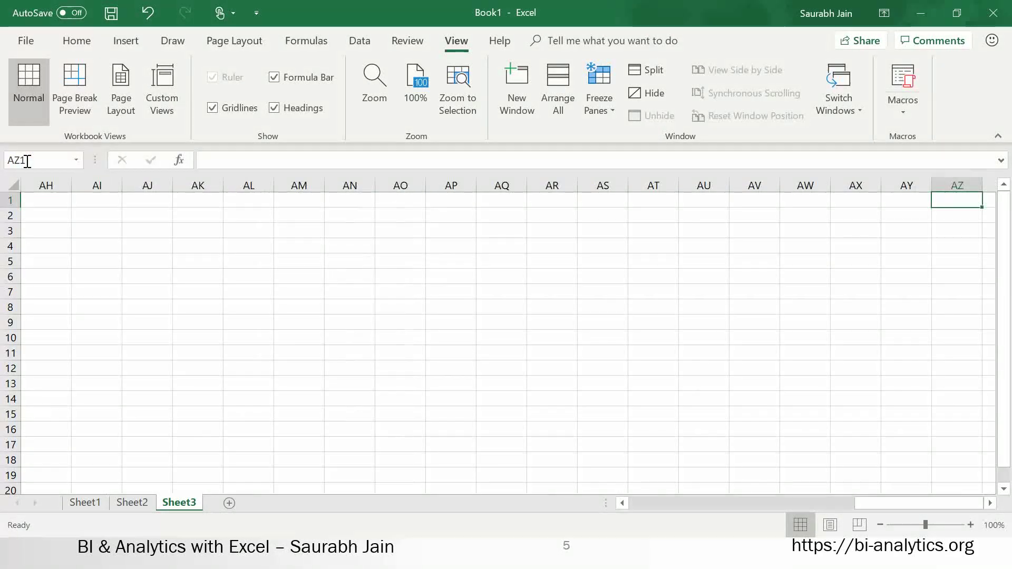
key("Right")
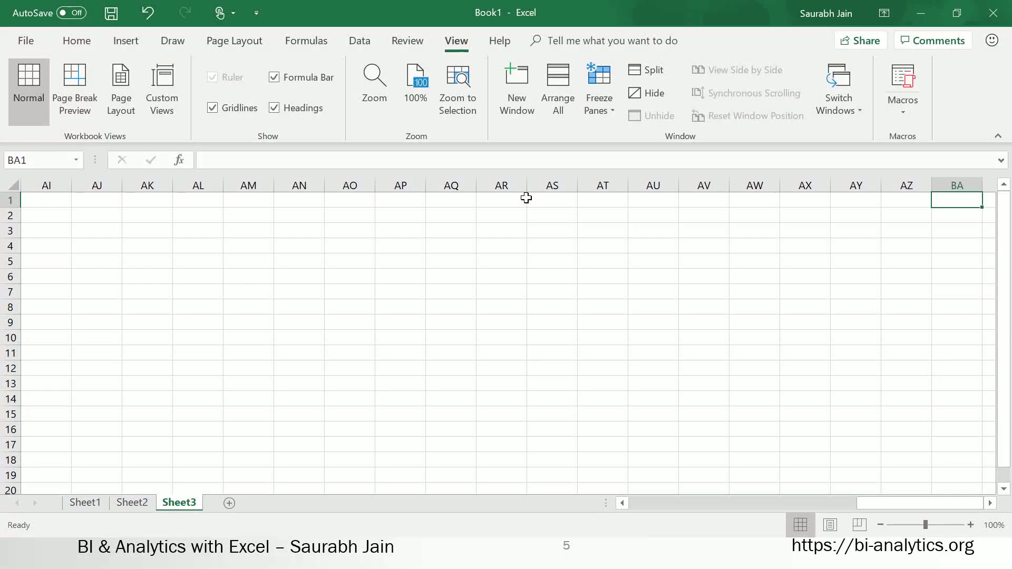
- Extend the selection from BA1 to the end of row 1 and select only the last cell, XFD1
key("ctrl+shift+Right")
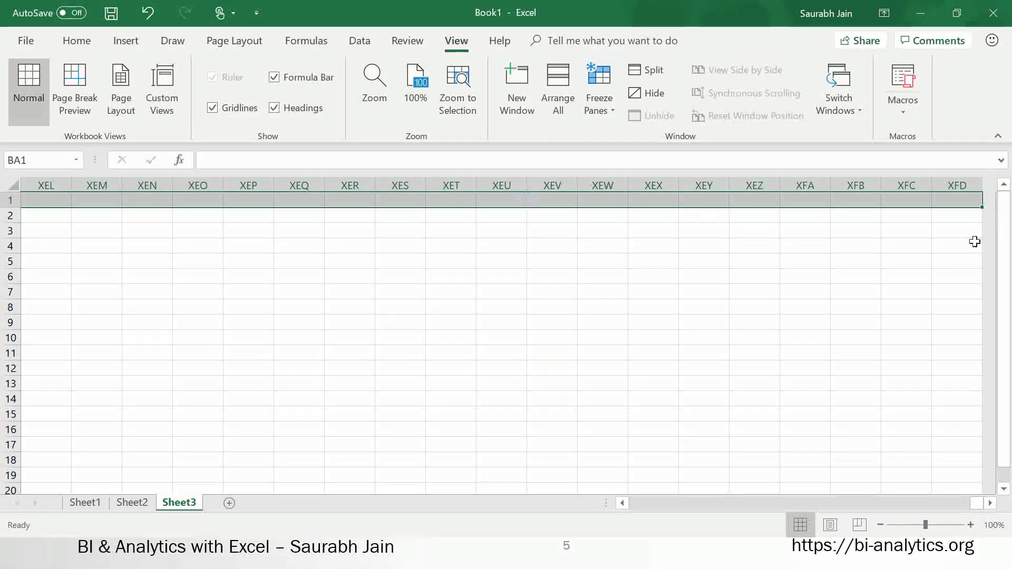
left_click(965, 196)
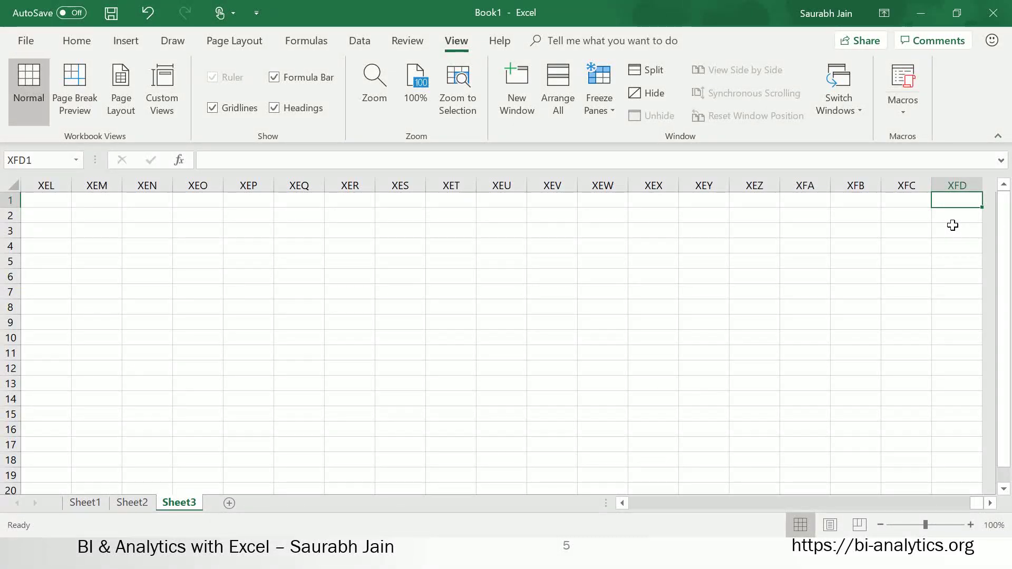
- Enter the column count 16384 in cell XEU6
left_click(517, 273)
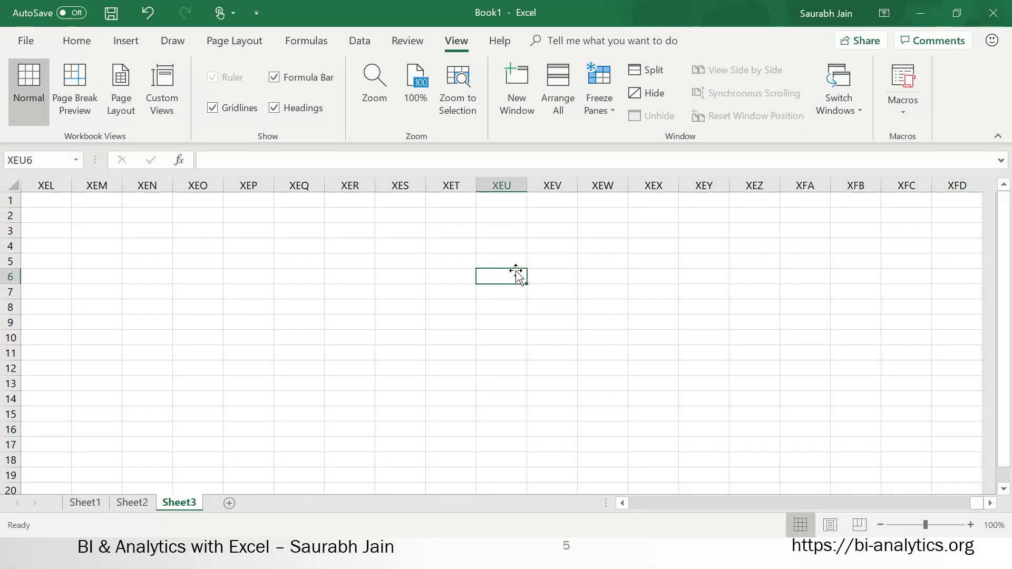
type("163")
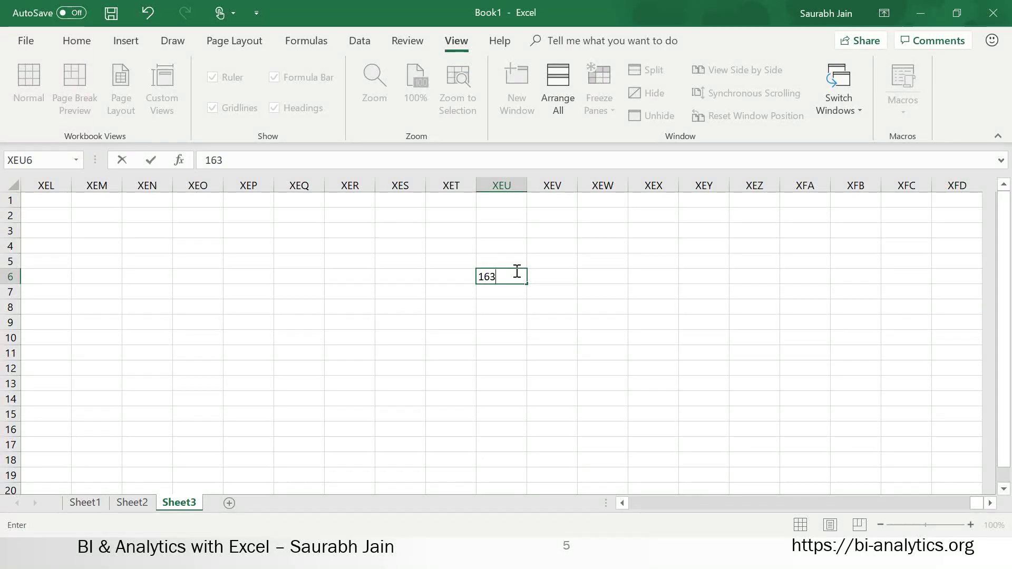
type("84")
key("Return")
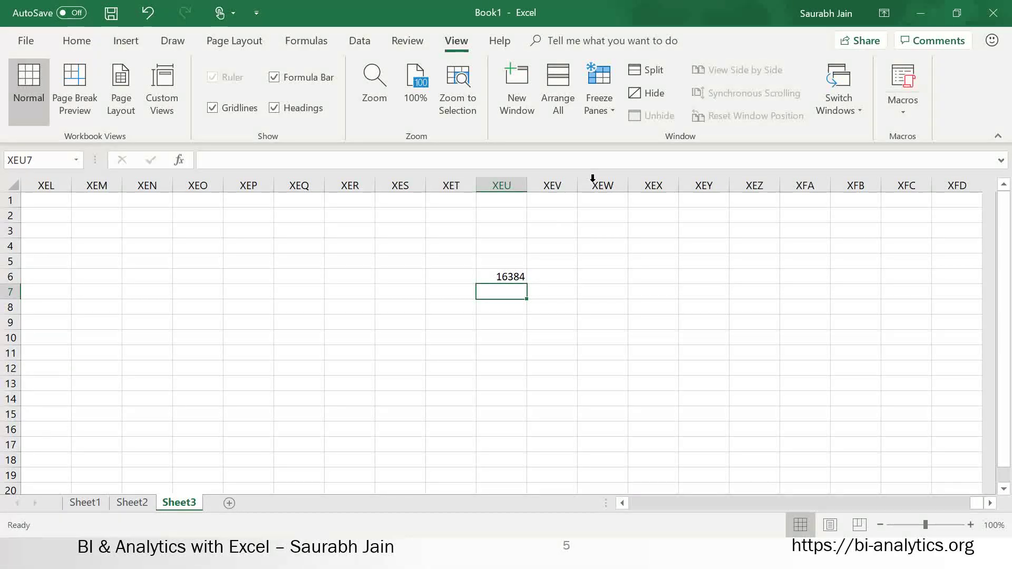
- Select the entire adjacent columns XEK and XEL, starting from their cells in row 1
left_click(383, 304)
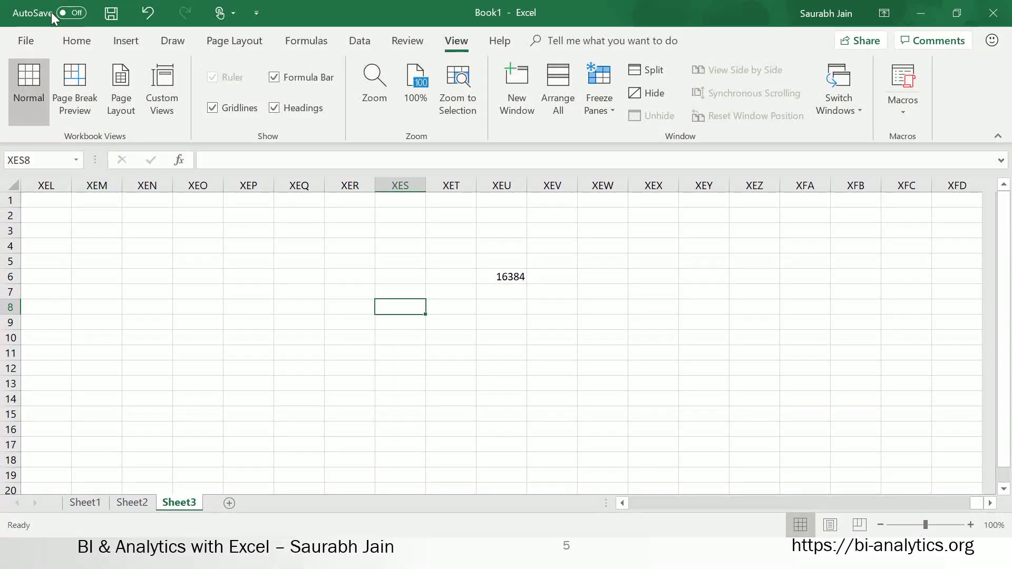
left_click(50, 201)
left_click_drag(50, 201, 50, 200)
key("ctrl+space")
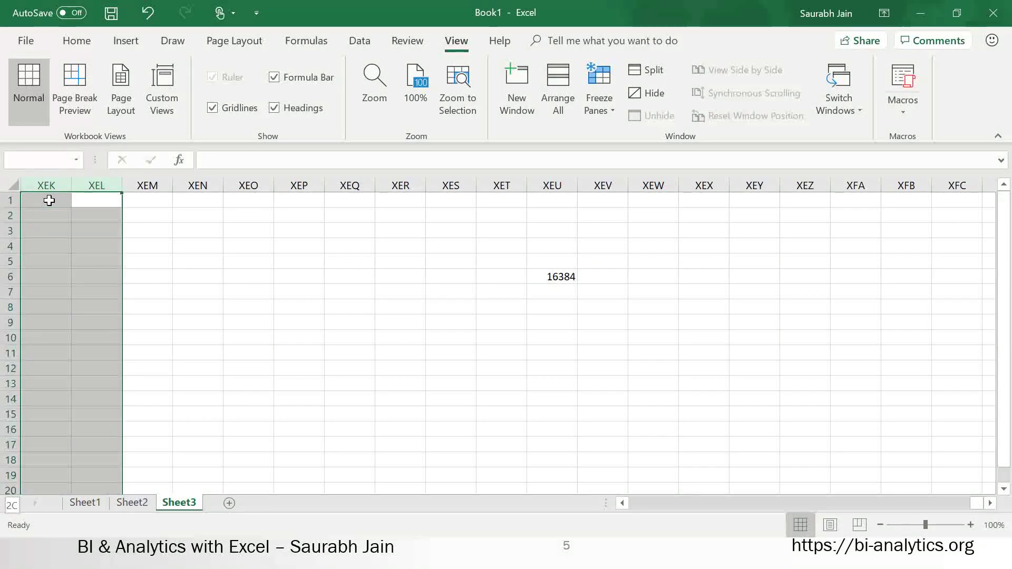
- Extend the selection from XEK14 down to the sheet's last row, select its last cell and move to column A in that row
left_click(56, 404)
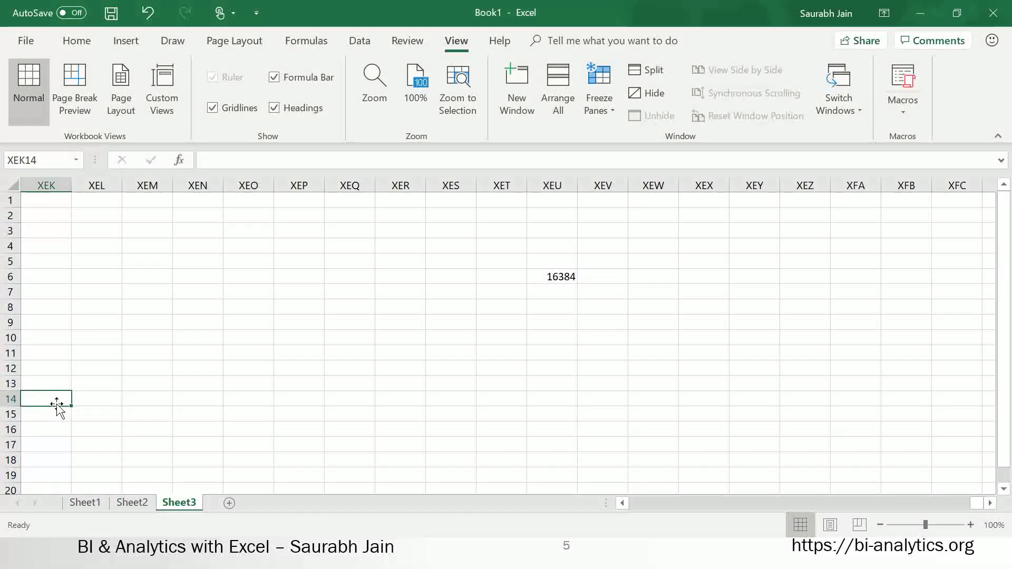
key("ctrl+shift+Down")
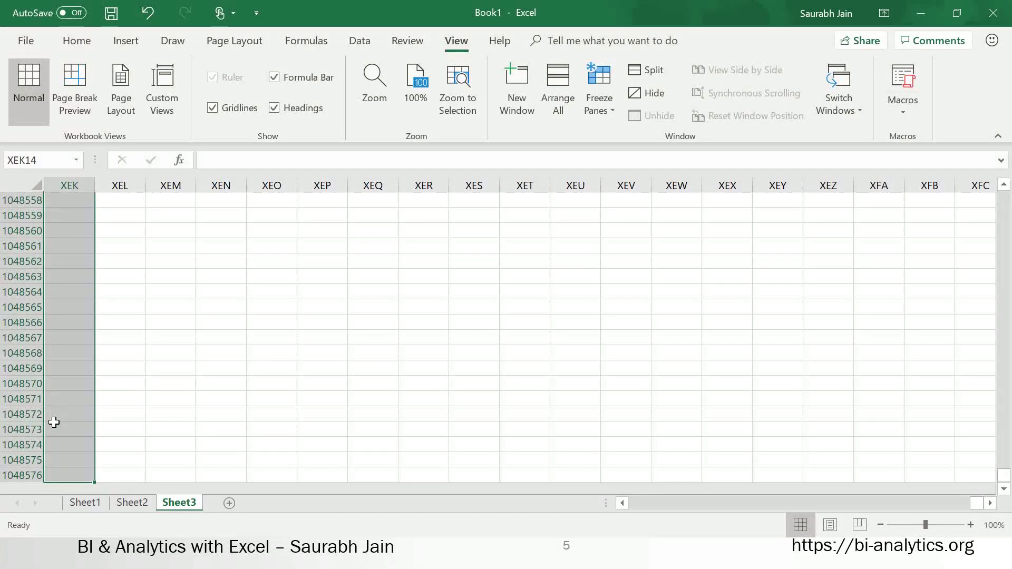
left_click(65, 477)
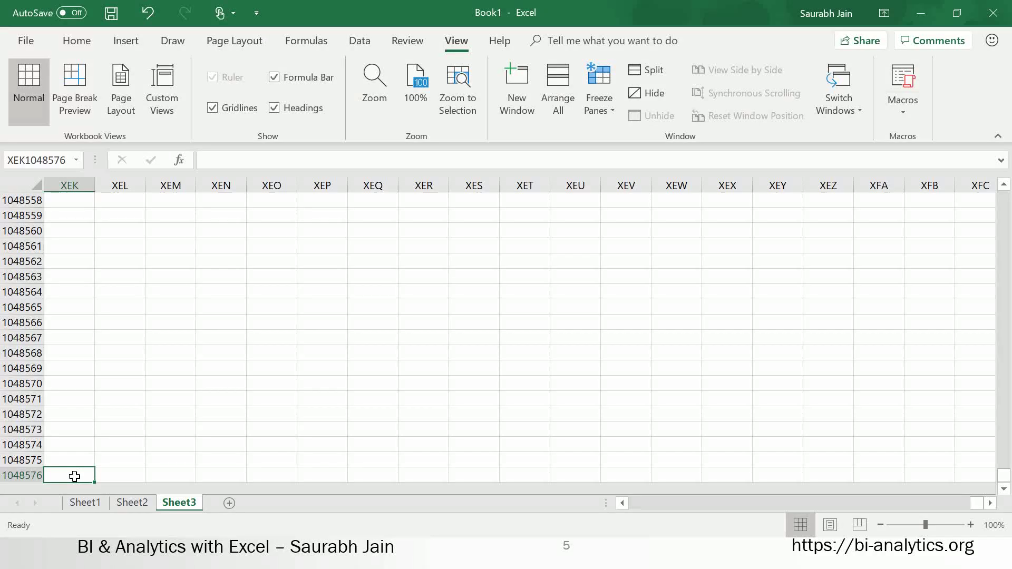
key("Home")
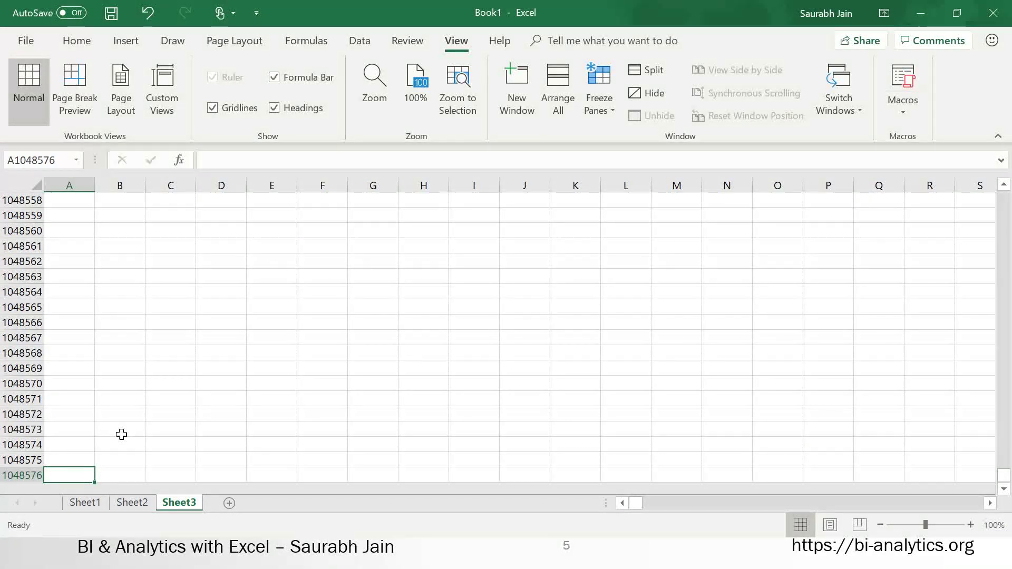
left_click(121, 432)
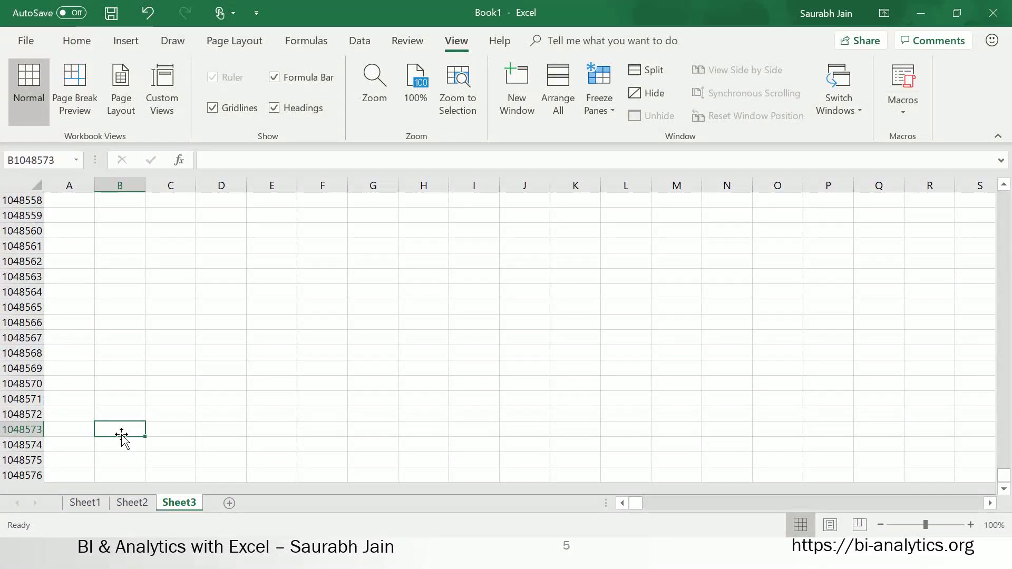
- Open the workbook's Info page to view it and return to the worksheet
left_click(25, 41)
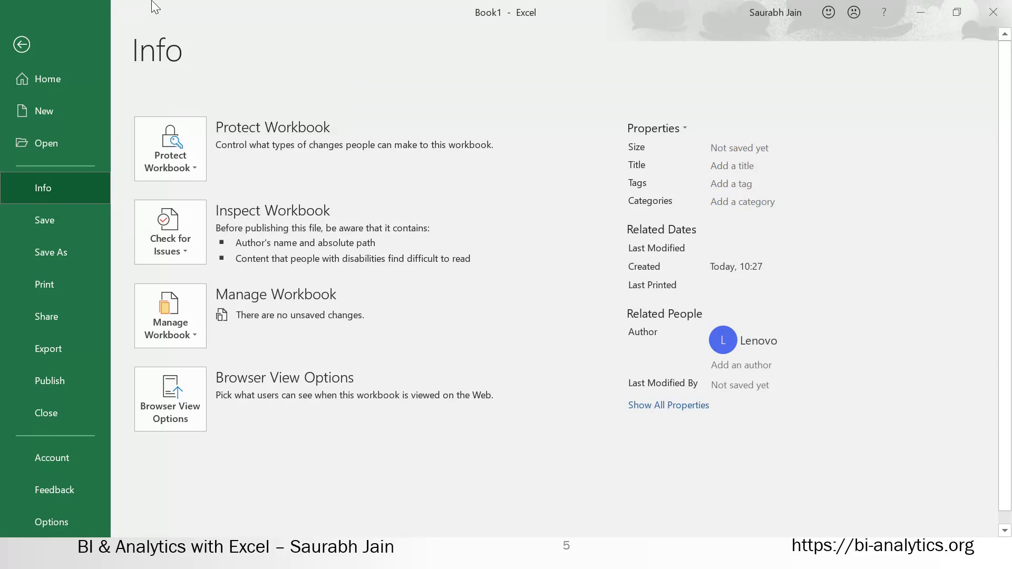
left_click(20, 47)
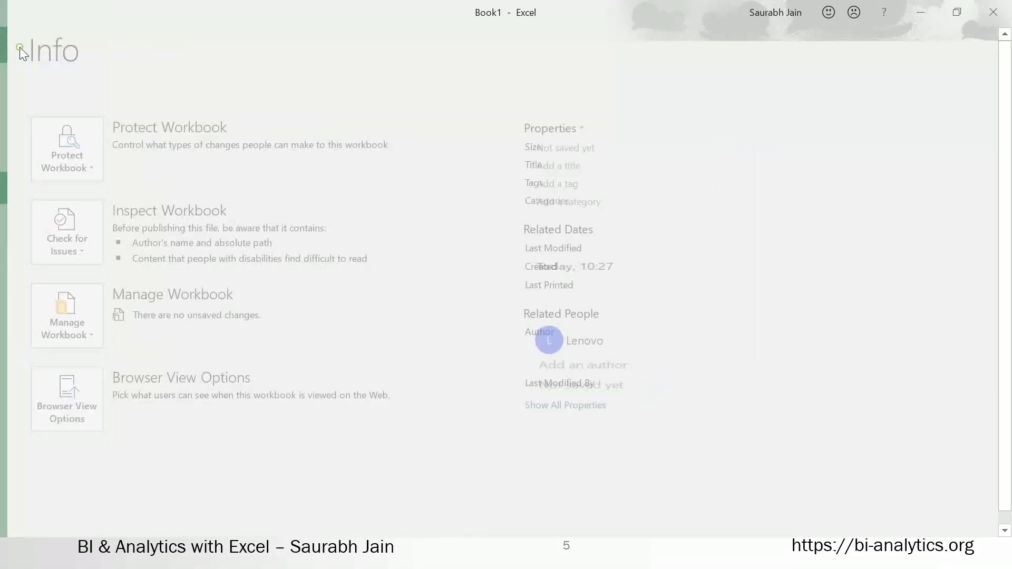
left_click(259, 289)
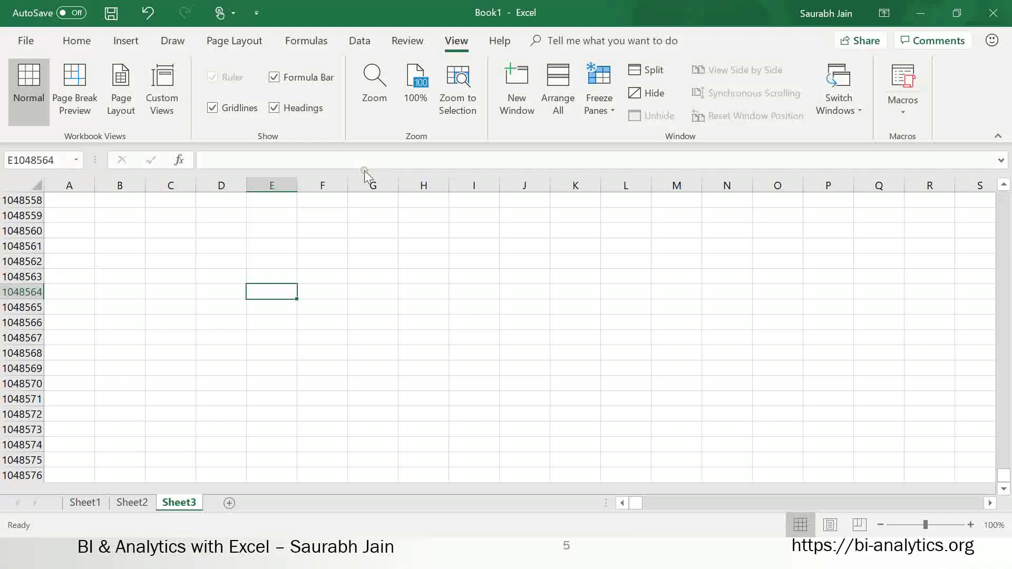
- Move up column B, extend the selection to row 1 and widen it to include column A
left_click(110, 214)
key("Page_Up")
key("Up")
key("Up")
key("Up")
key("Up")
key("Up")
key("Up")
key("Up")
key("Up")
key("ctrl+shift+Up")
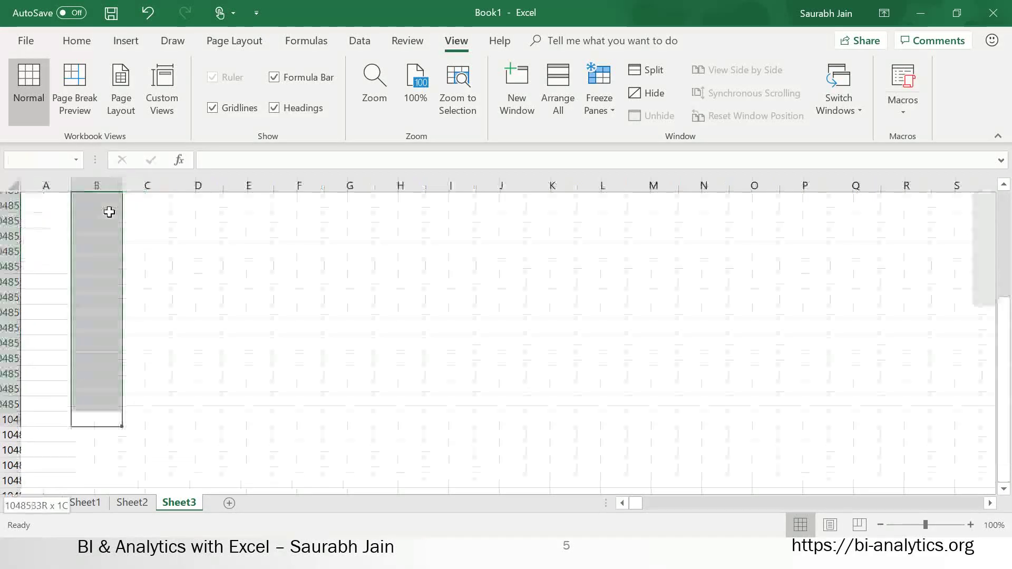
key("shift+Left")
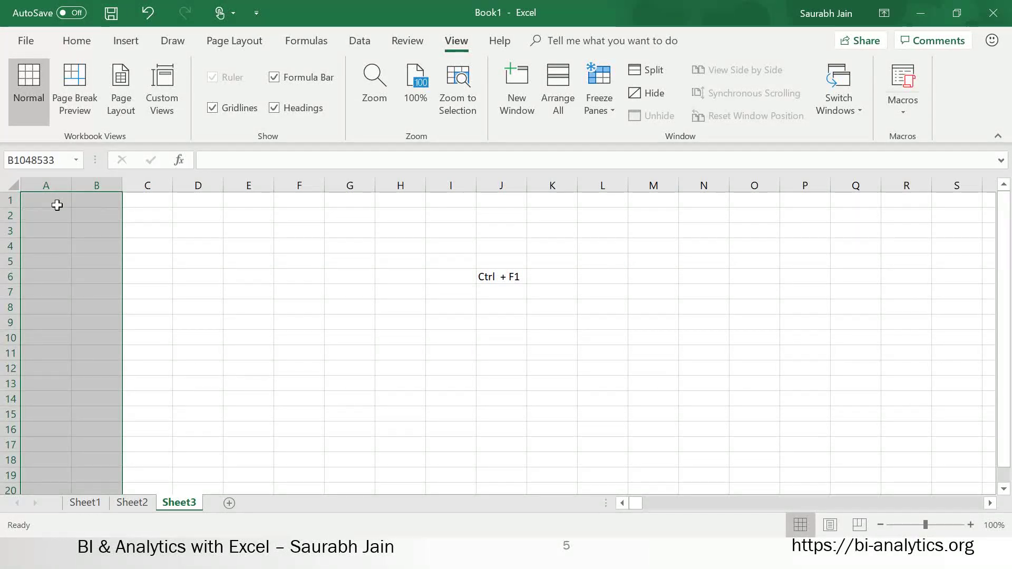
- Enter 23 in cell A1 of Sheet3
left_click(57, 205)
type("23")
key("Return")
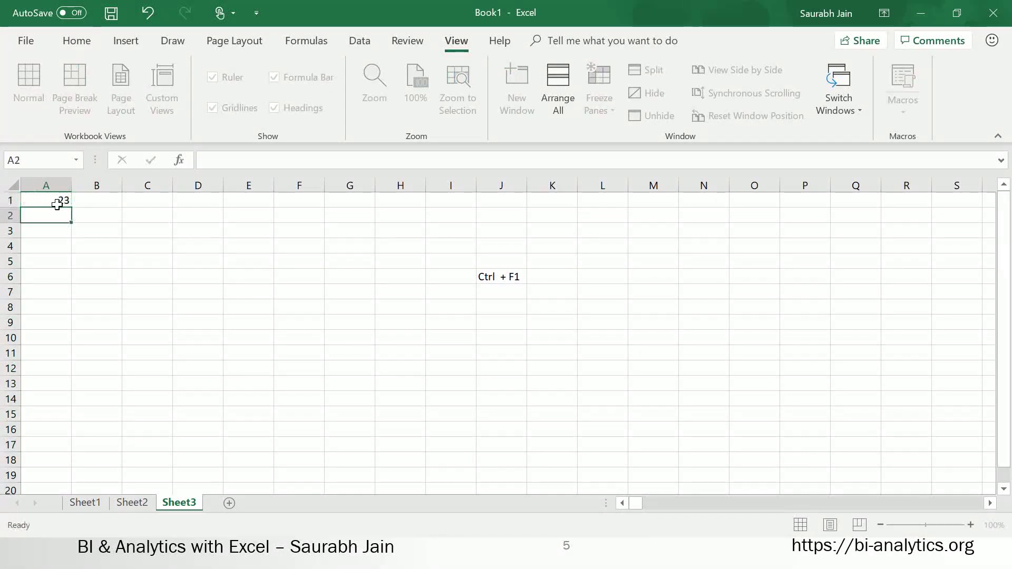
- Replace the content of cell A1 with the formula +A1 + B1 and dismiss the resulting message
left_click(46, 203)
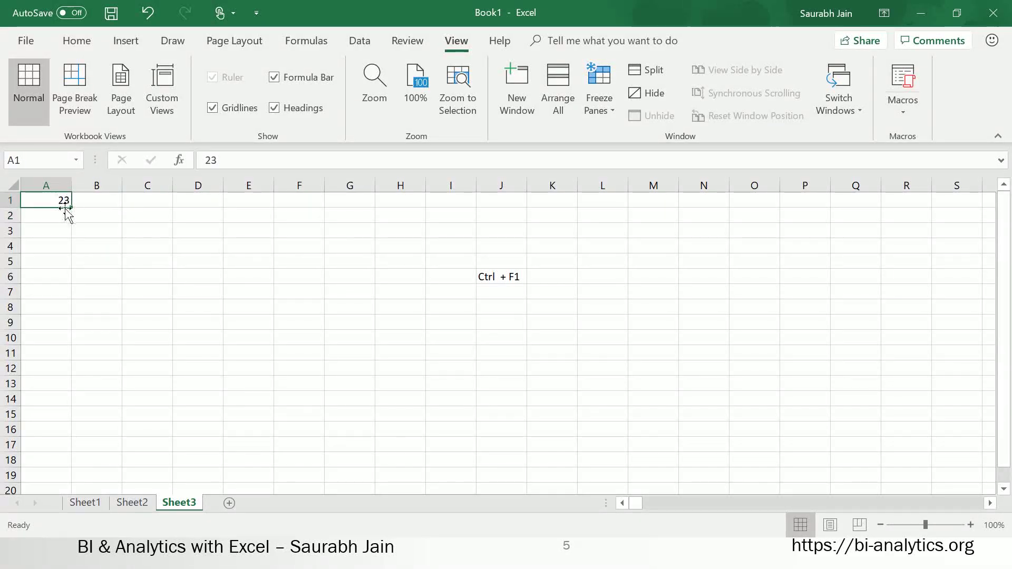
type("+")
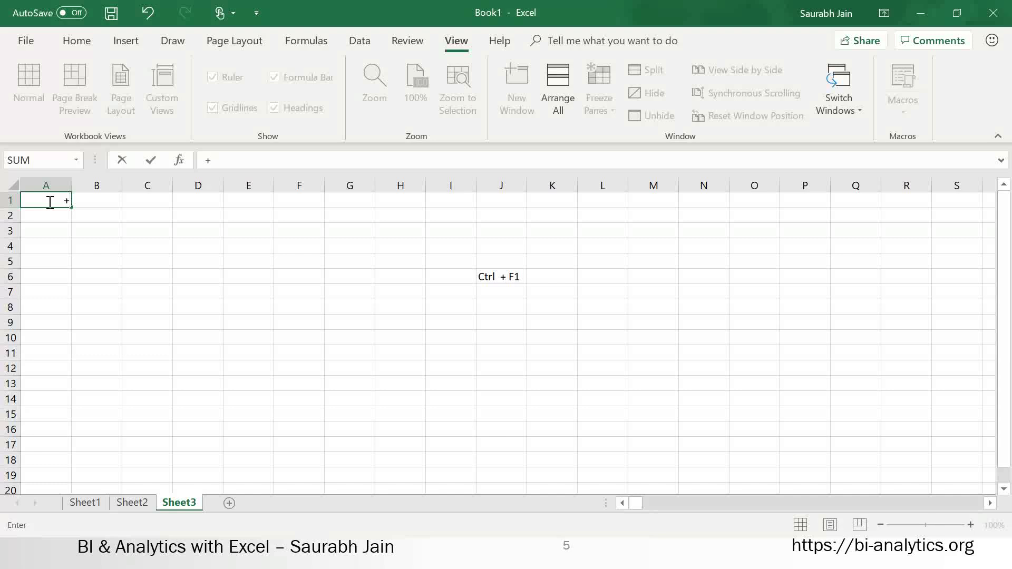
type("A1 + B1")
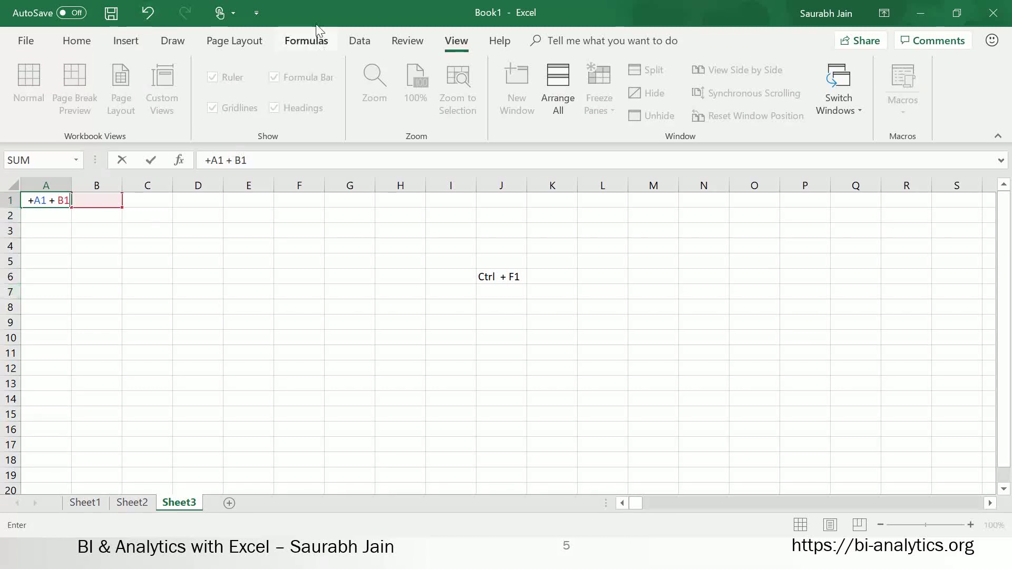
triple_click(282, 160)
double_click(282, 160)
left_click(282, 160)
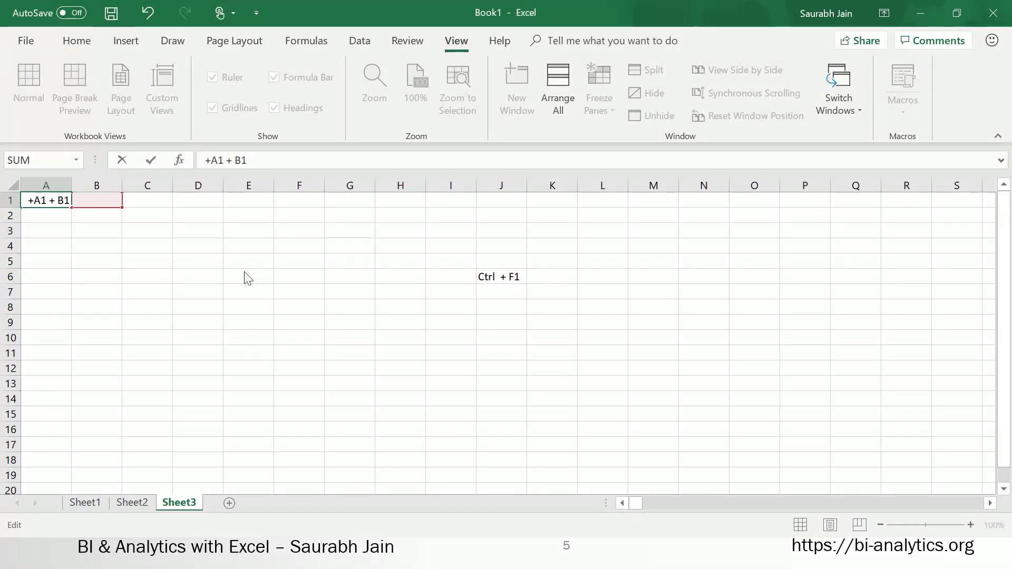
key("Return")
left_click(484, 327)
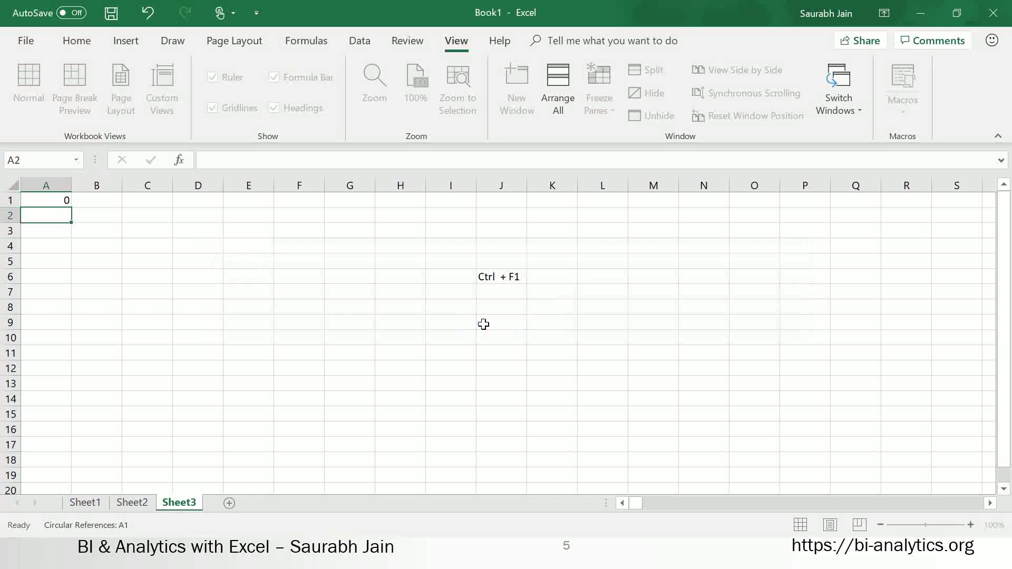
- Try pointing the B1 reference in A1's formula to F2, AK15, X16 and Sheet1, and cancel the edit
left_click(52, 196)
left_click(318, 160)
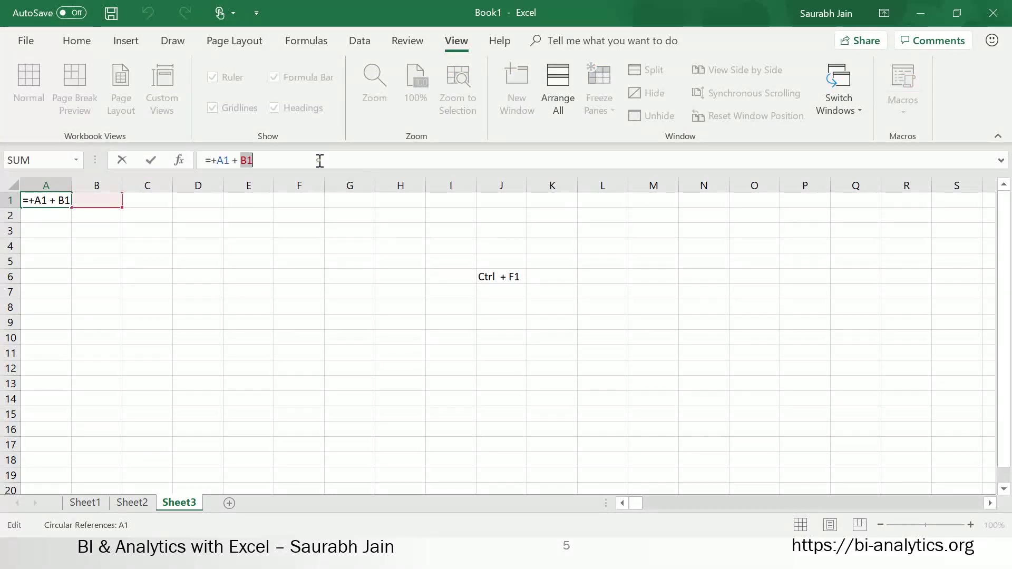
left_click(296, 212)
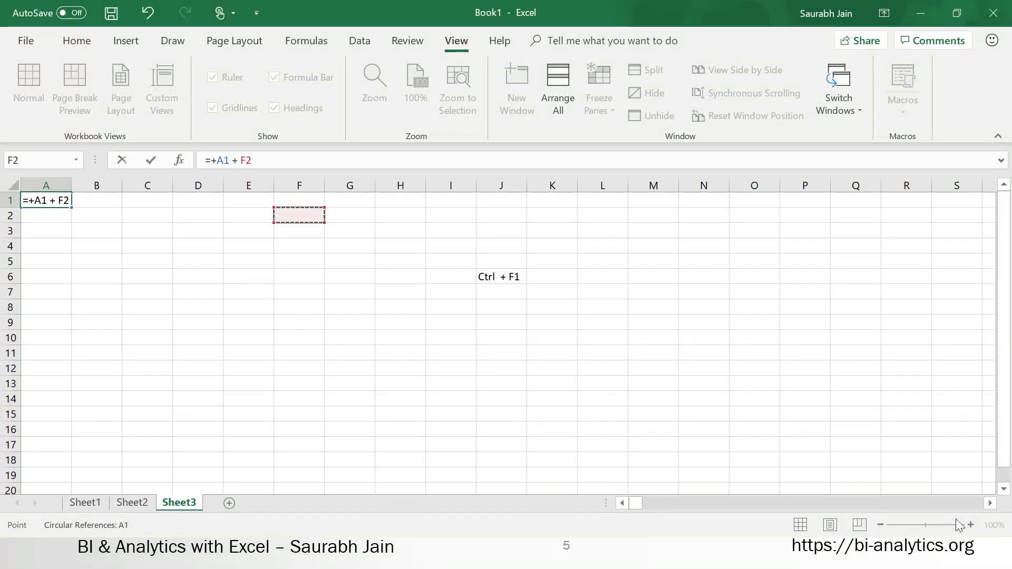
left_click(989, 503)
left_click_drag(990, 505, 986, 502)
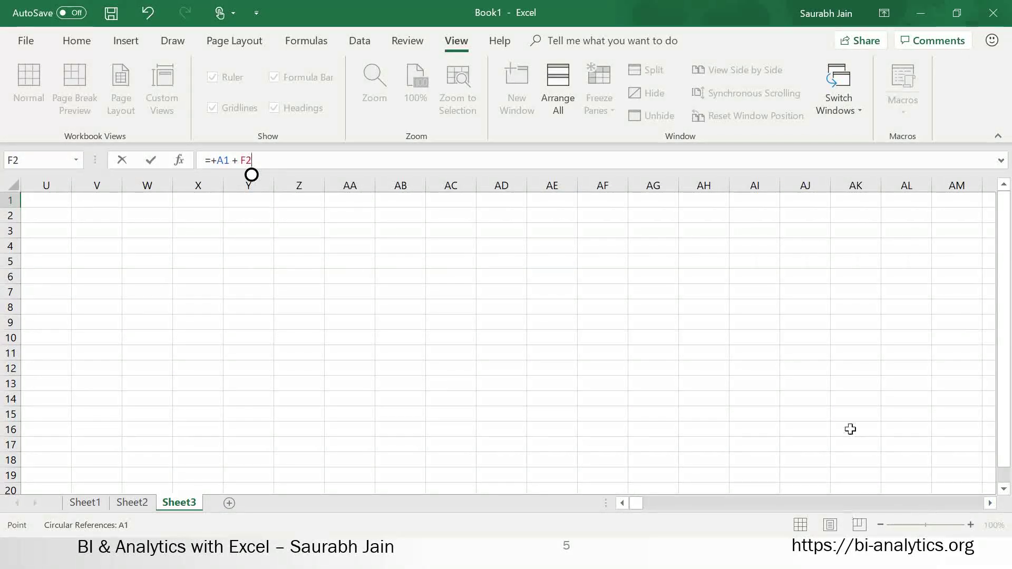
left_click(856, 411)
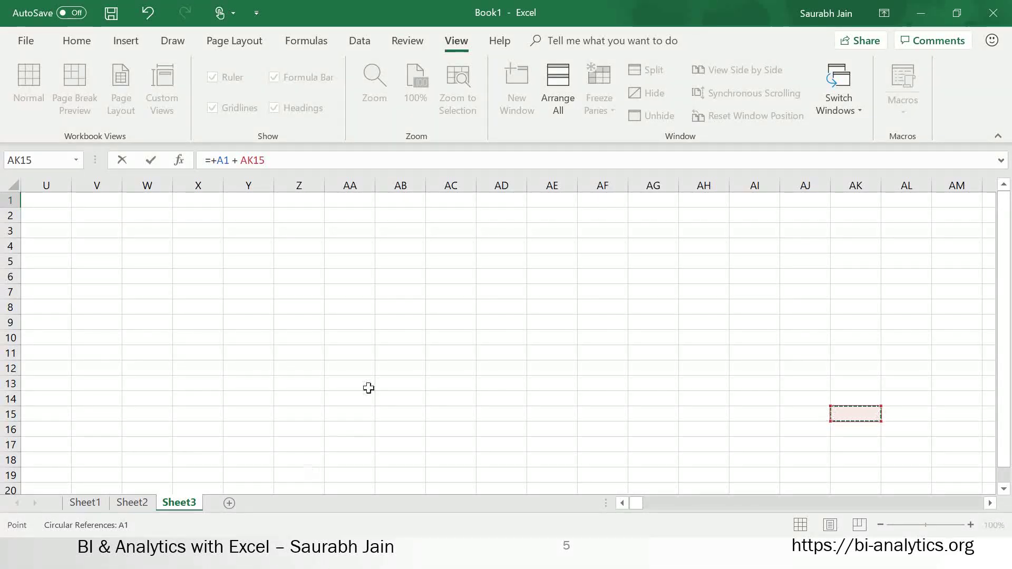
left_click(188, 430)
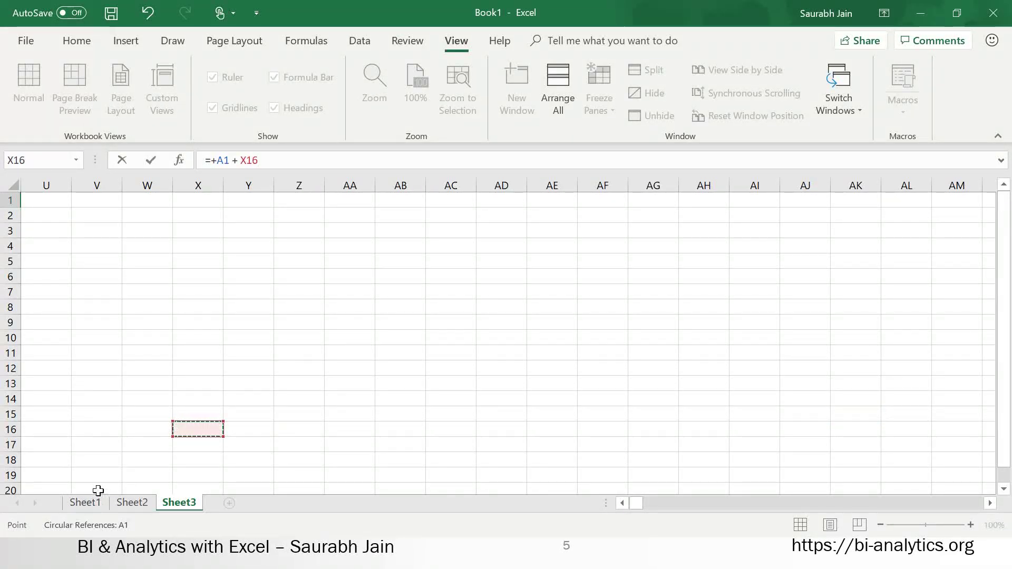
left_click(86, 504)
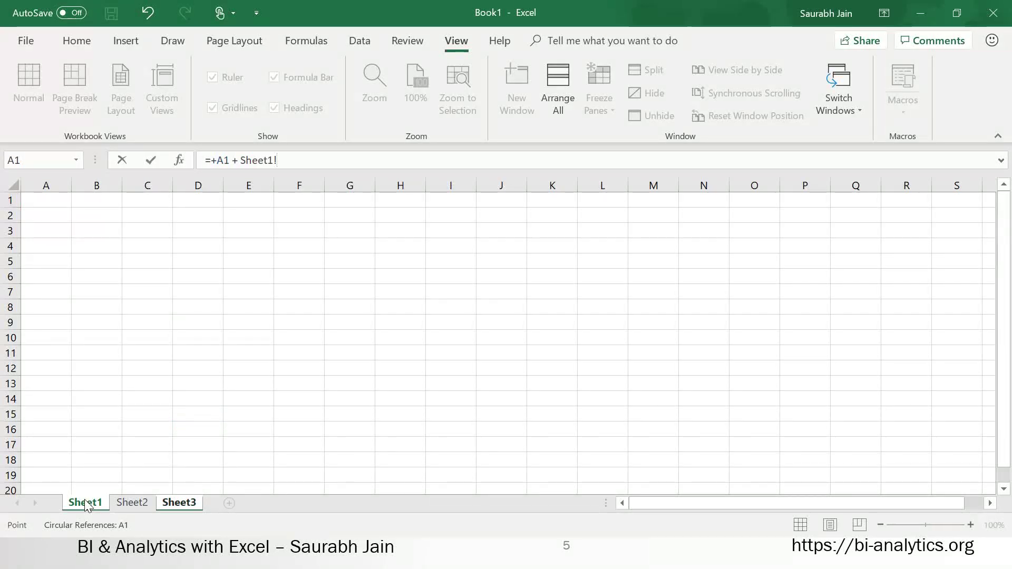
key("Escape")
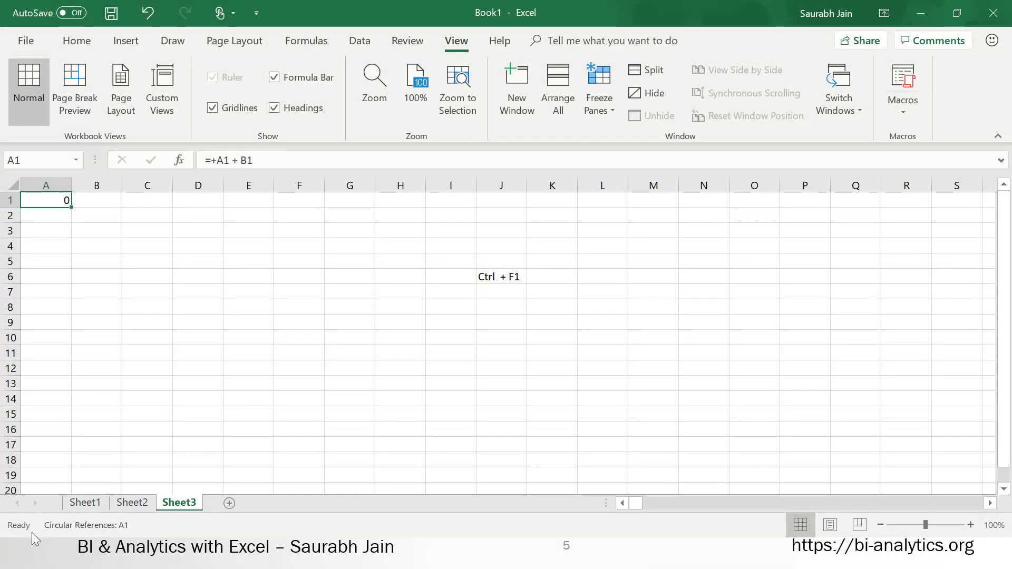
- Delete the whole formula from cell A1, leaving the cell empty
left_click(279, 163)
key("BackSpace")
key("BackSpace")
key("BackSpace")
key("BackSpace")
key("BackSpace")
key("BackSpace")
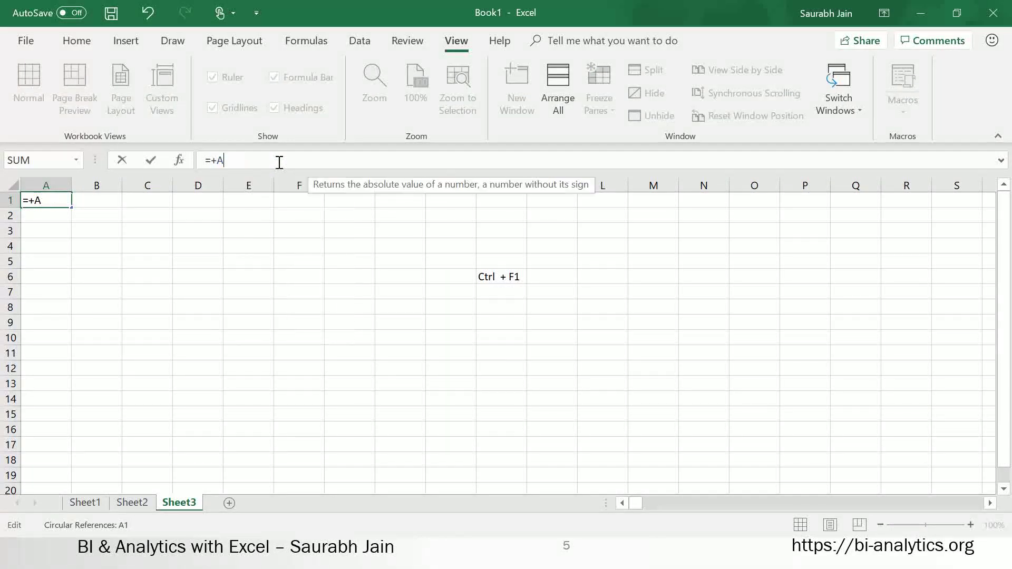
key("BackSpace")
key("BackSpace")
key("BackSpace")
key("Return")
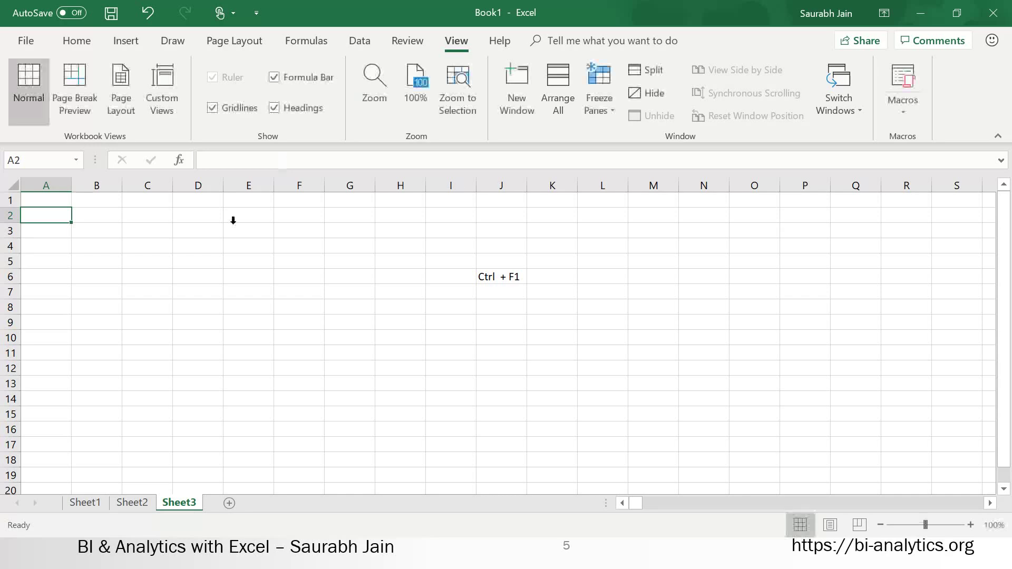
- Restore the workbook window to a smaller size and maximize it again
left_click(152, 370)
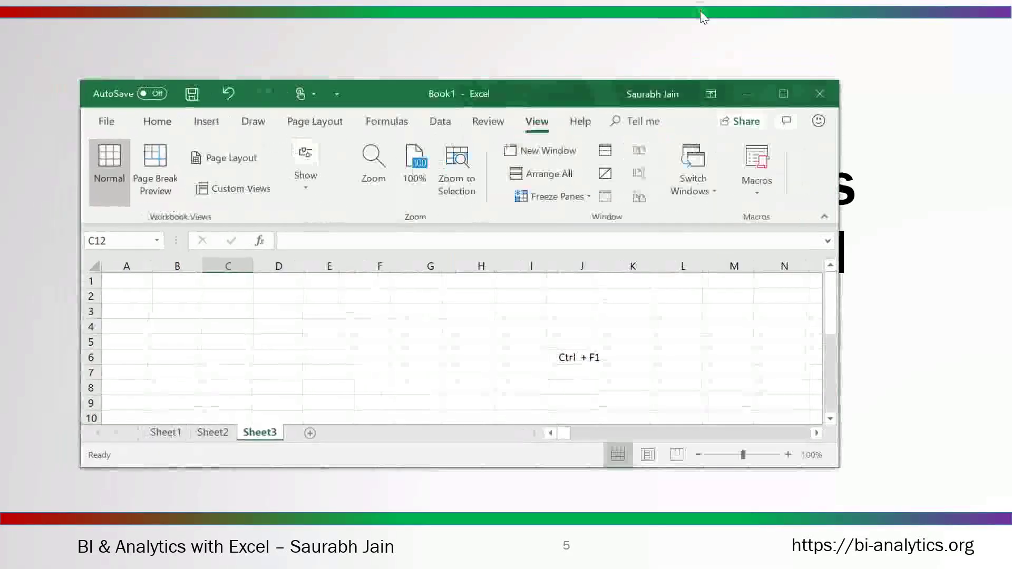
left_click(784, 93)
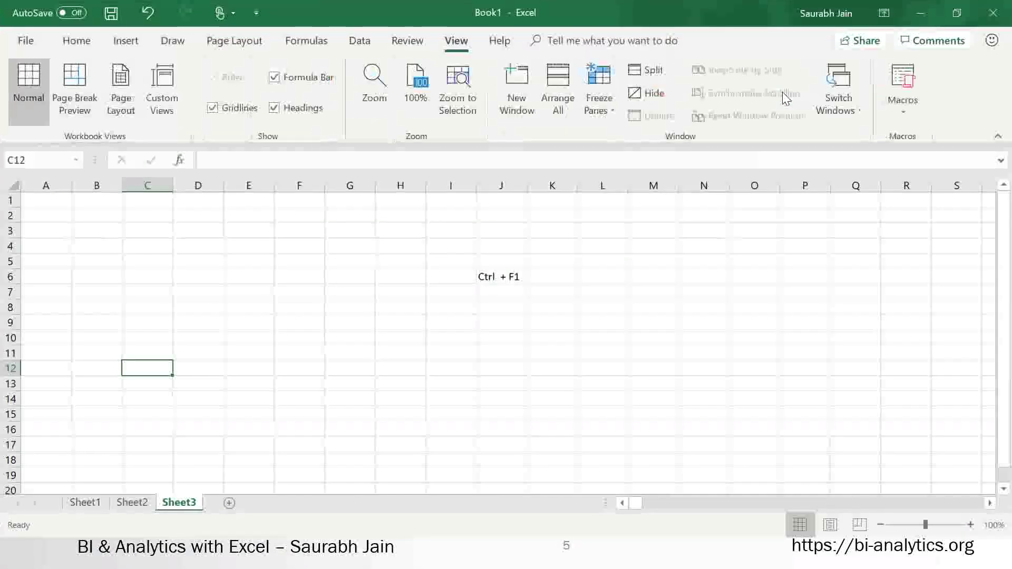
left_click(474, 387)
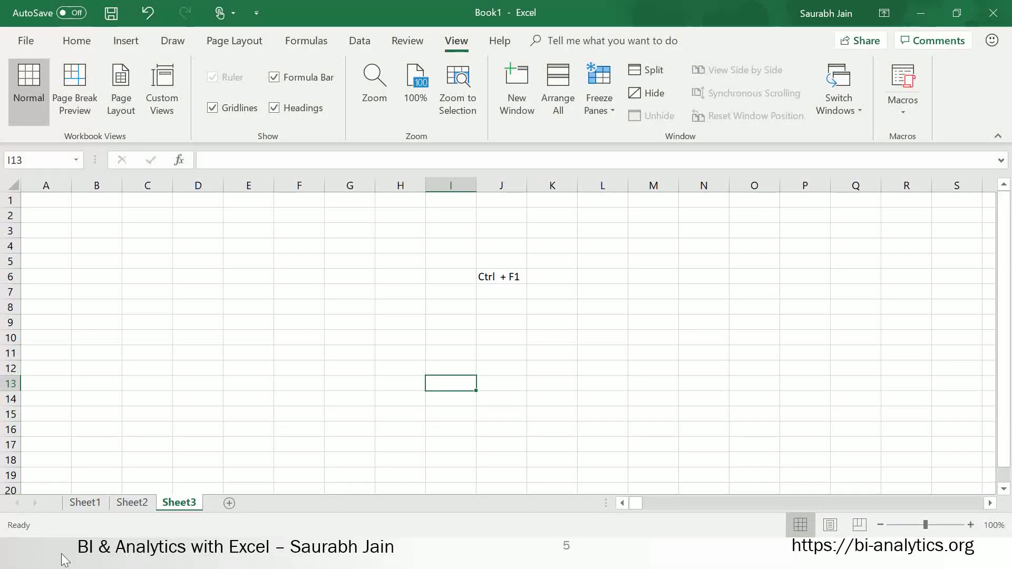
- Switch to Sheet1 and insert a new worksheet directly after it
left_click(89, 505)
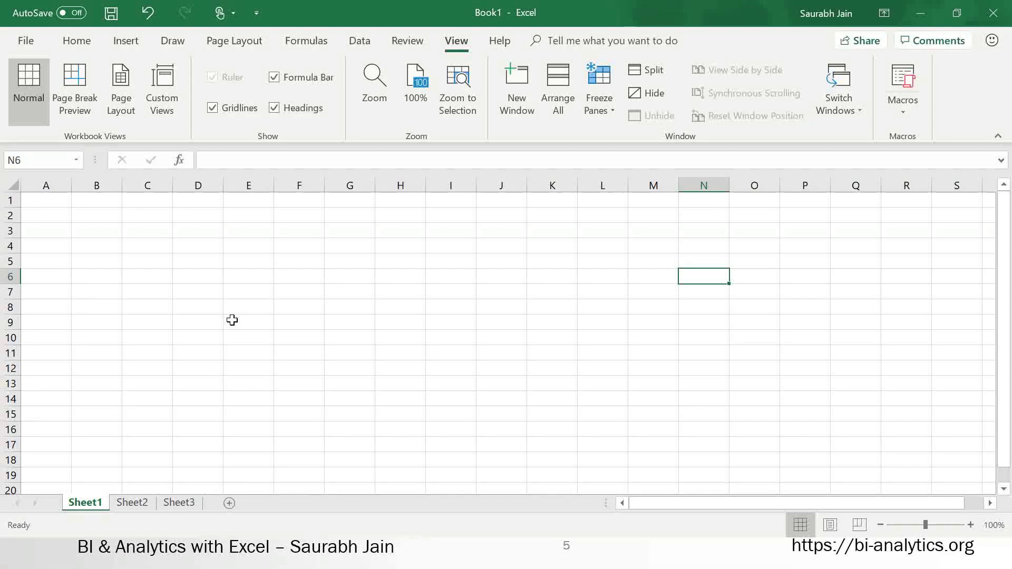
left_click(40, 158)
left_click(32, 157)
left_click(229, 505)
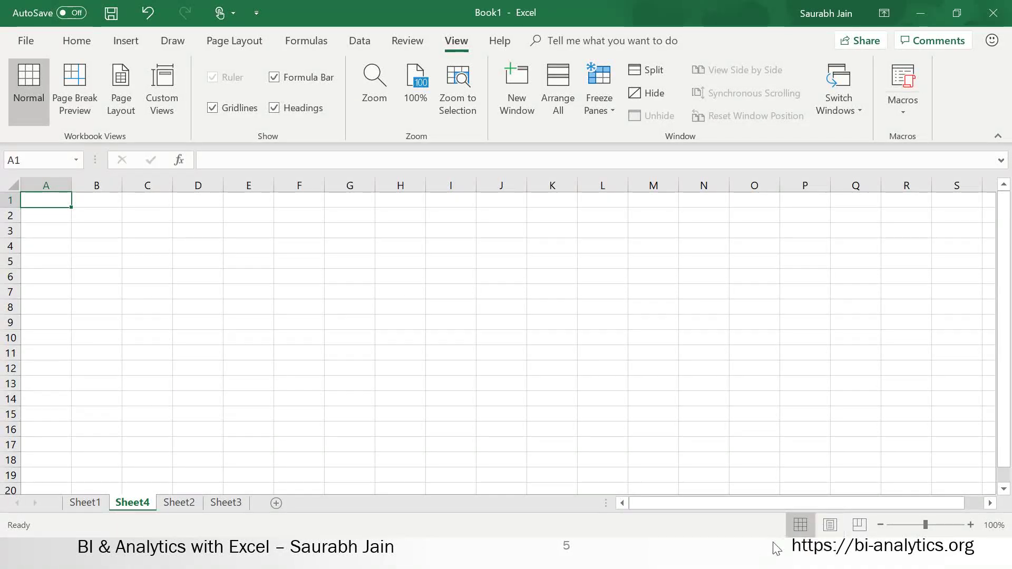
- Show the new sheet in Page Layout view and Page Break Preview, and return it to Normal view
left_click(829, 526)
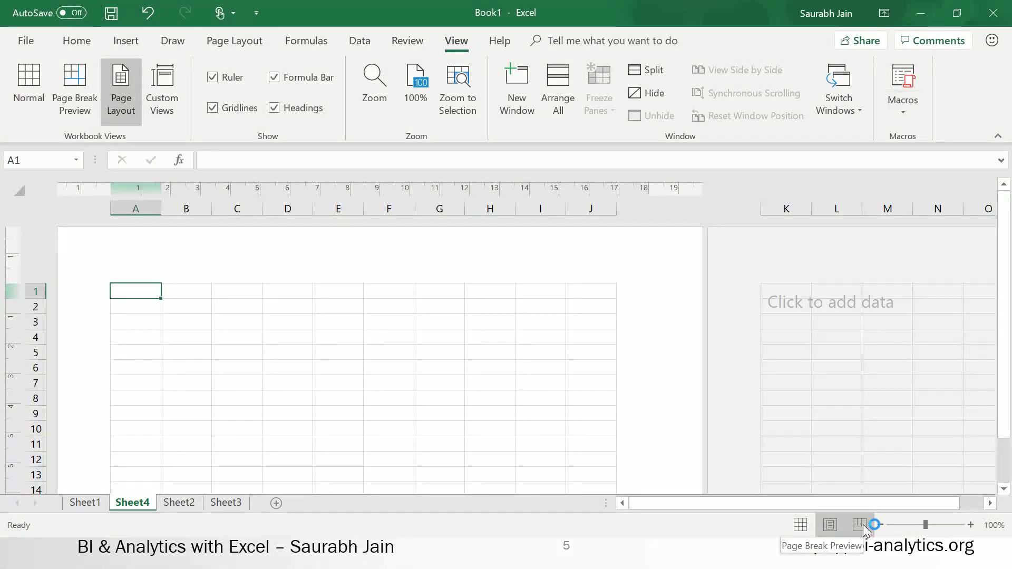
left_click(863, 526)
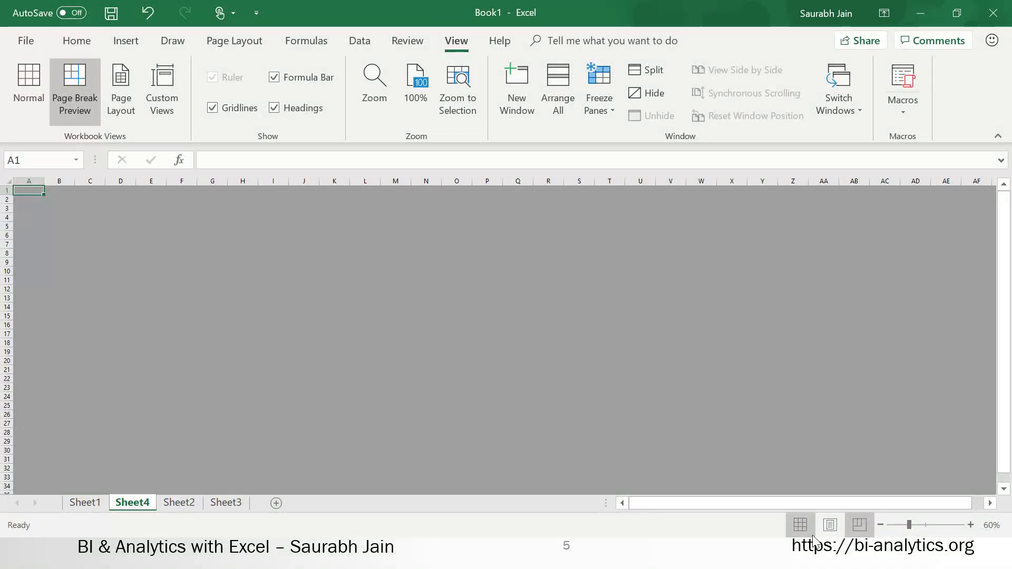
left_click(809, 526)
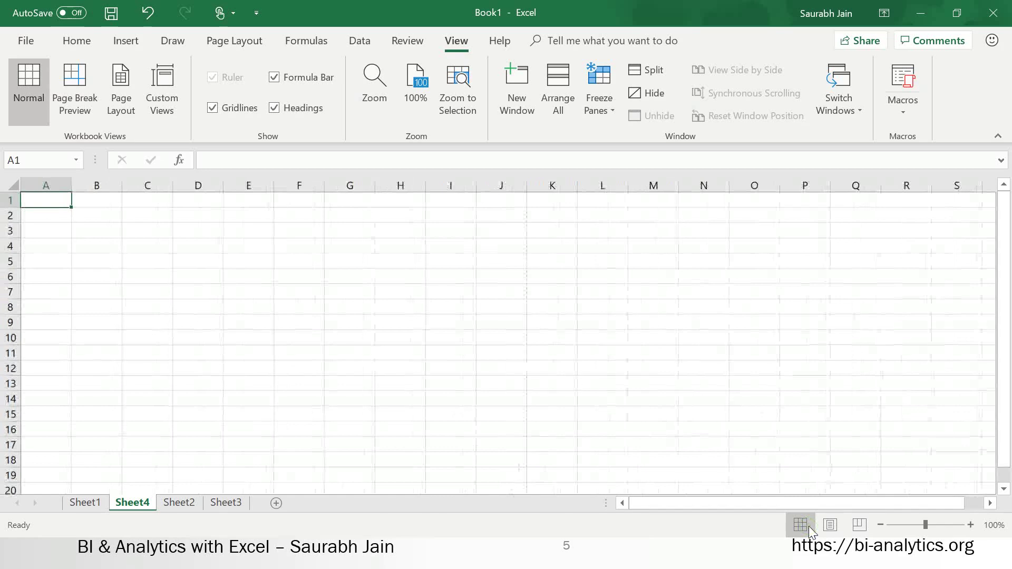
- Select cell J11, move three cells left to G11, and go to the first cell of row 11
left_click(507, 347)
key("Left")
key("Left")
key("Left")
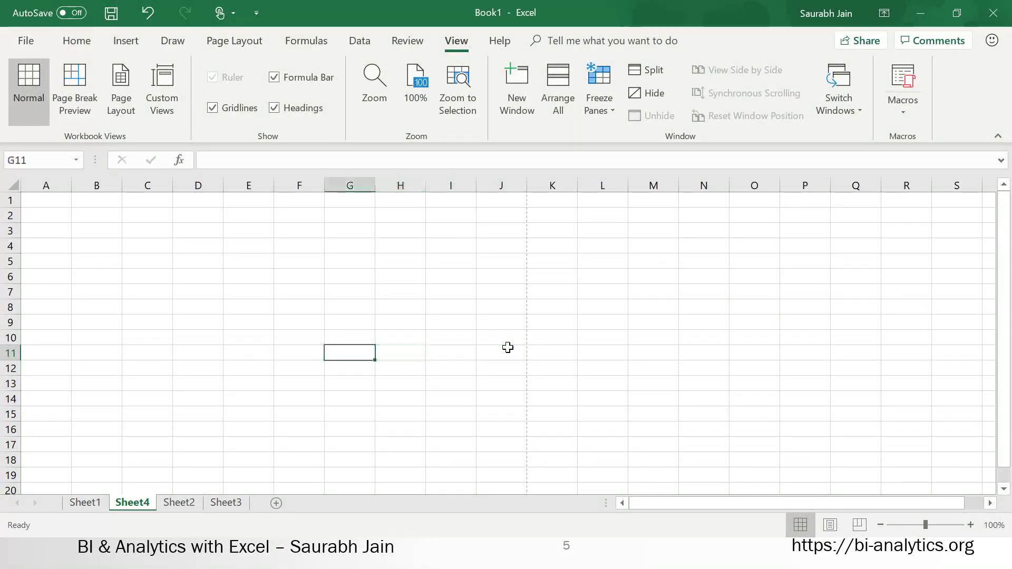
key("Home")
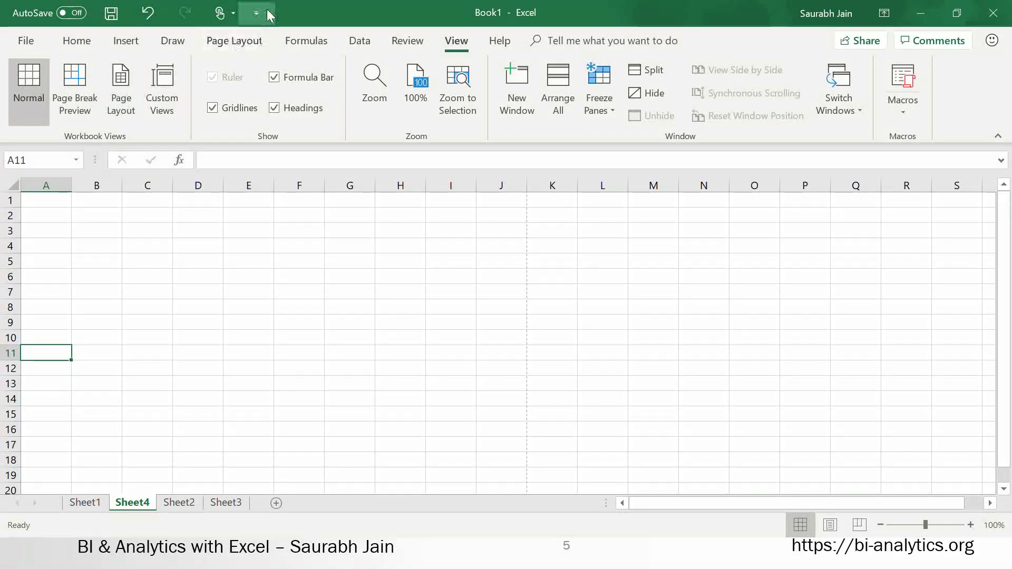
- View the Touch/Mouse mode options and the Quick Access Toolbar customization choices, leaving them unchanged
left_click(235, 15)
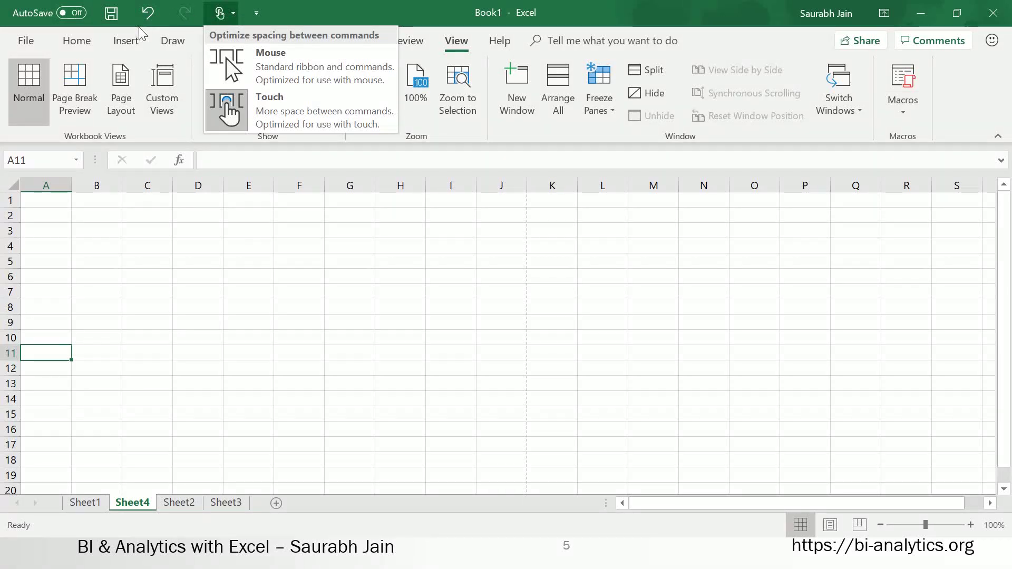
left_click(257, 14)
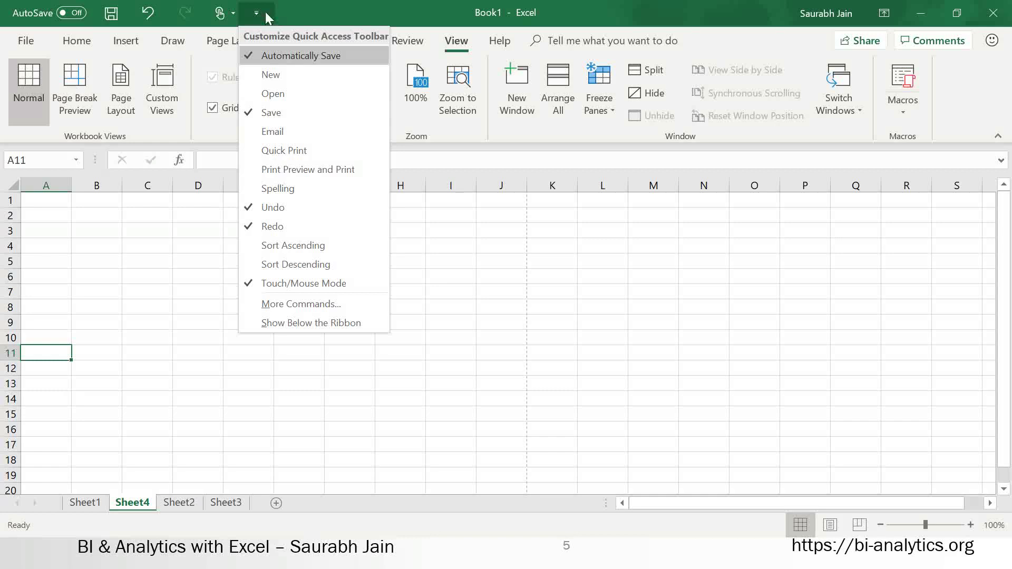
left_click(255, 15)
left_click(254, 15)
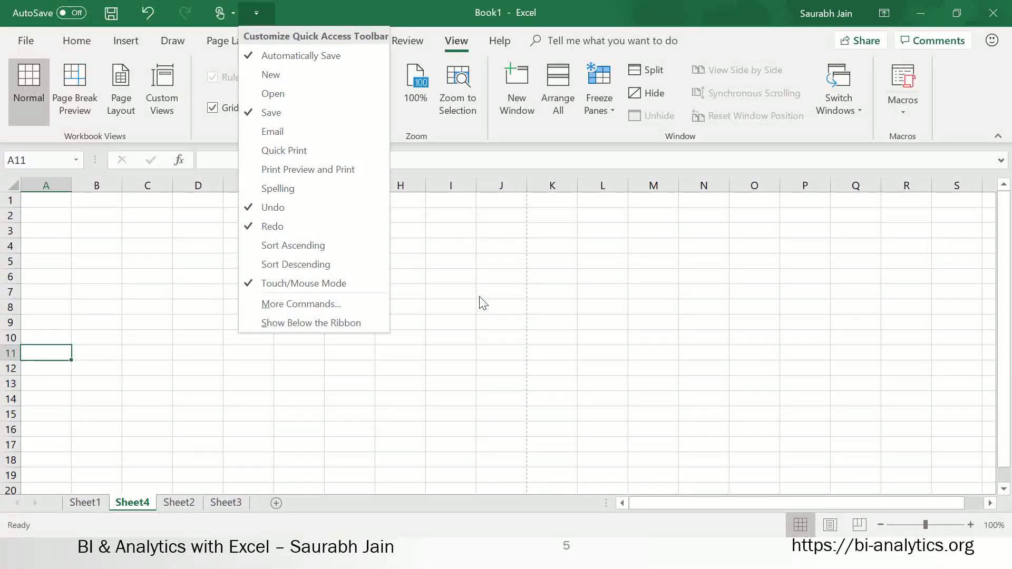
left_click(508, 292)
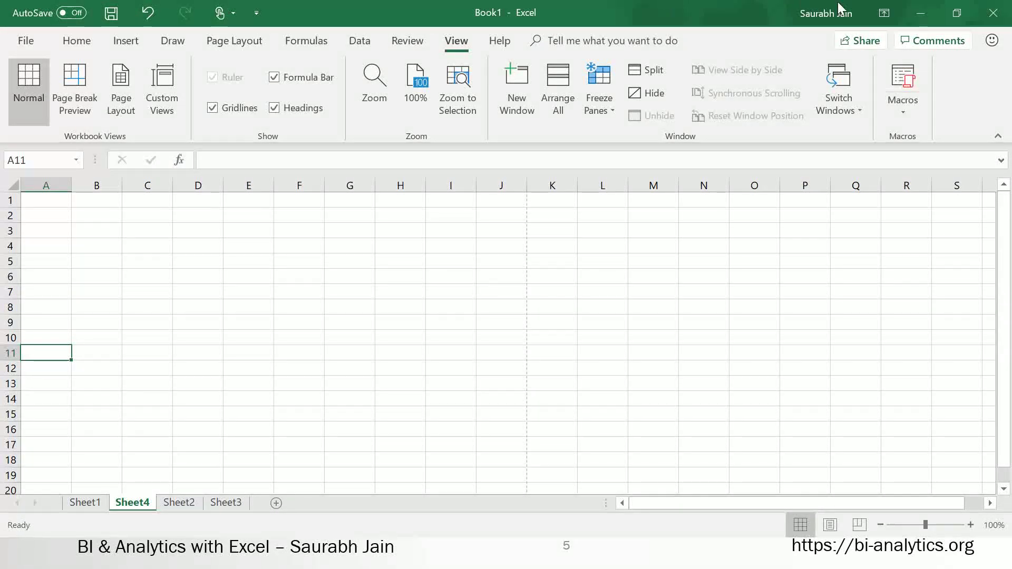
- Set the ribbon display to Auto-hide Ribbon and temporarily reveal the hidden ribbon
left_click(883, 14)
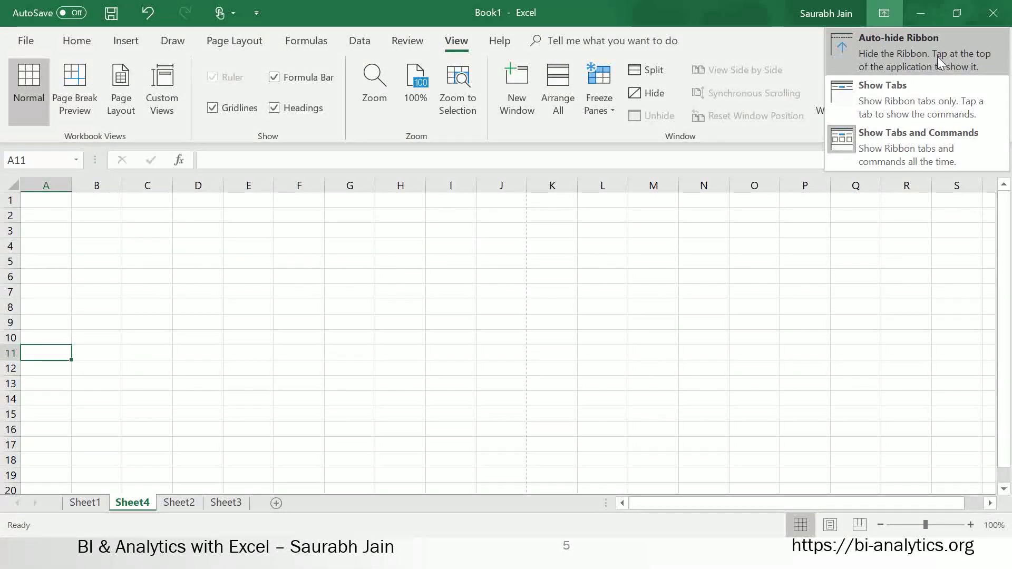
left_click(912, 47)
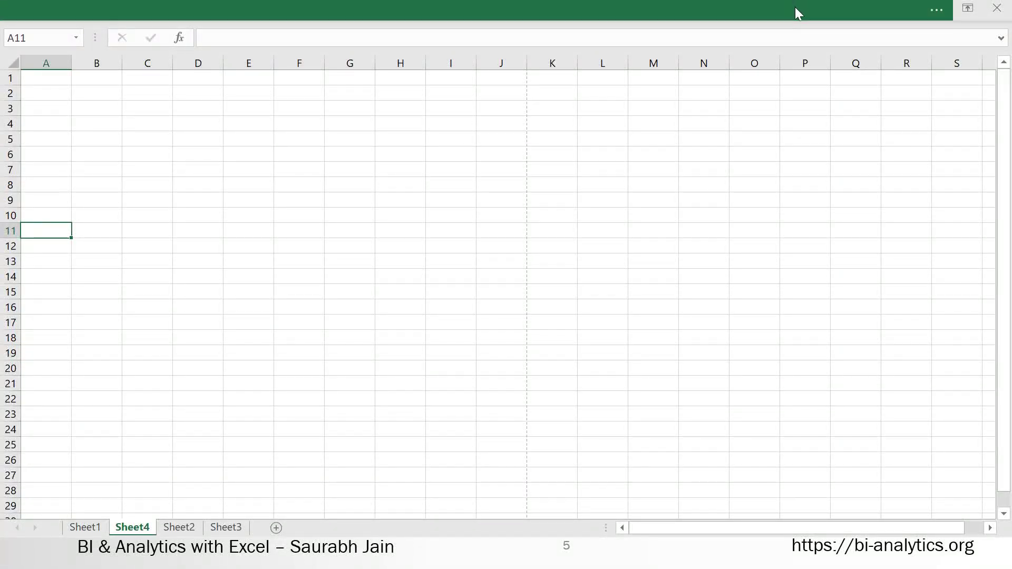
left_click(795, 7)
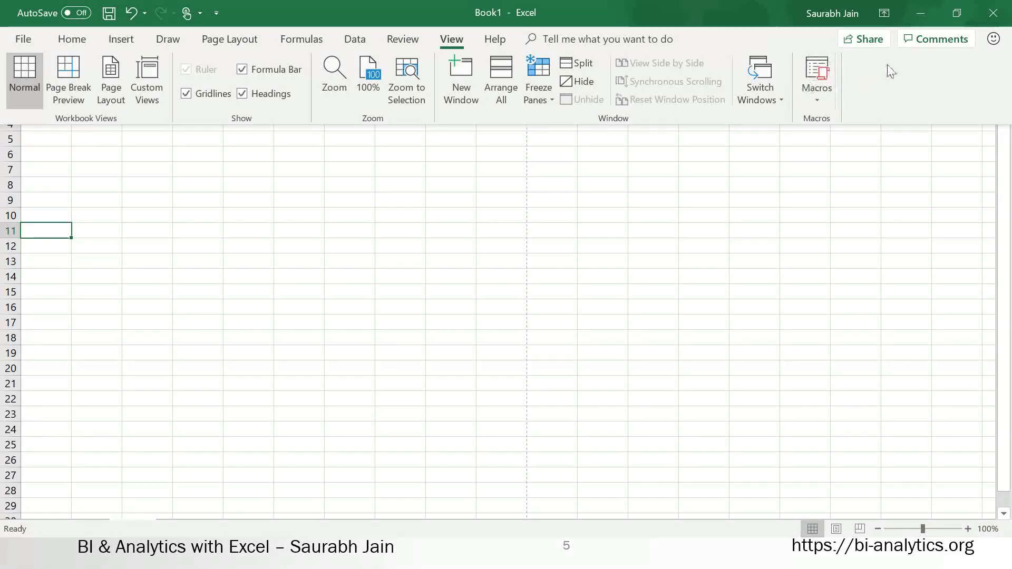
- Set the ribbon display to Show Tabs, and restore it to Show Tabs and Commands
left_click(883, 22)
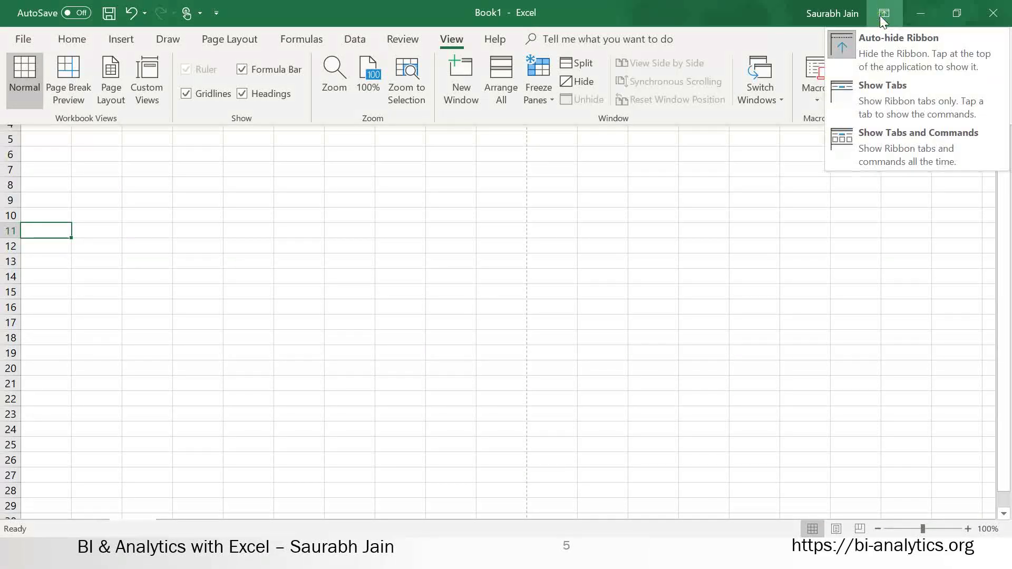
left_click(895, 90)
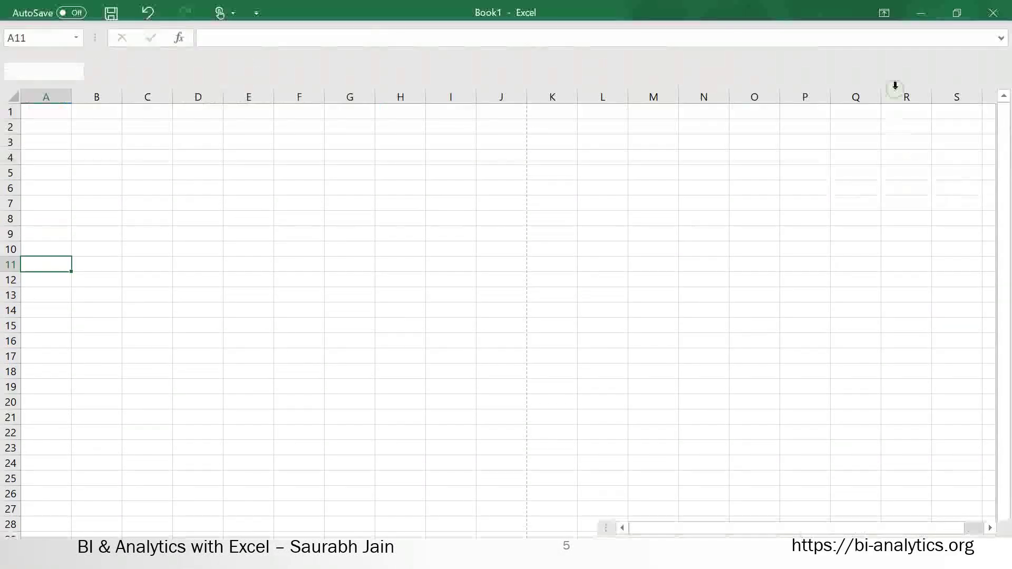
left_click(884, 14)
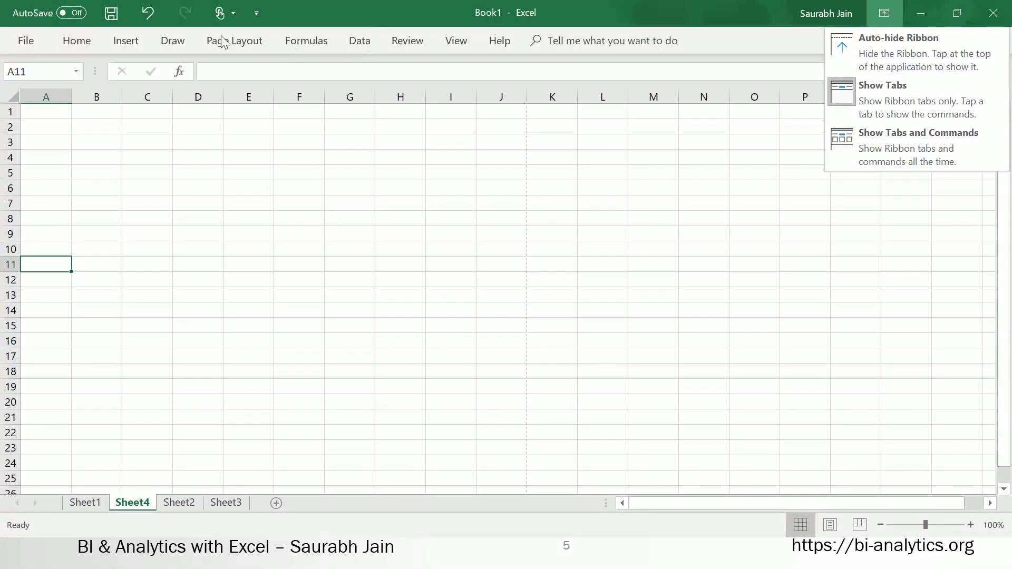
left_click(929, 149)
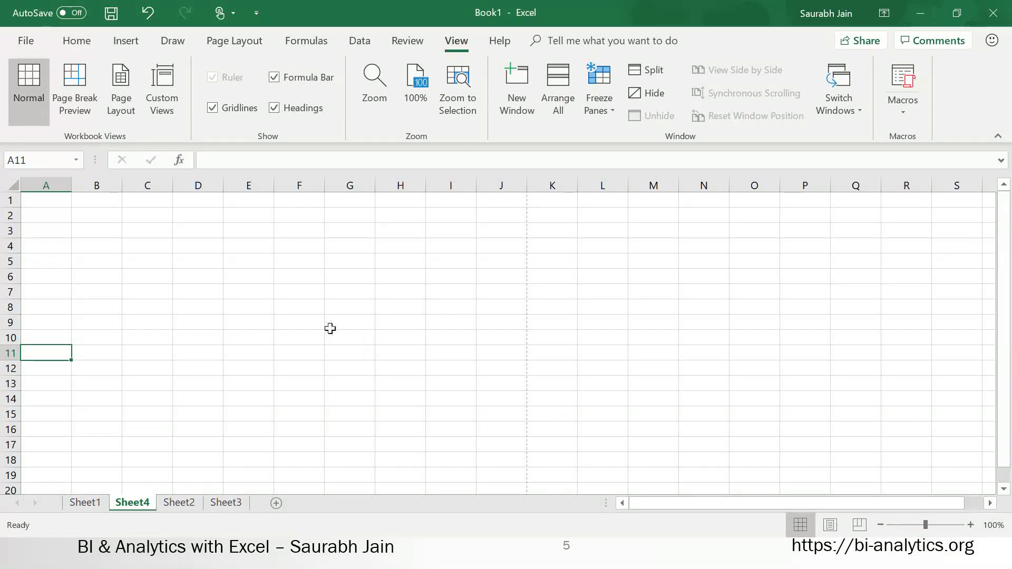
- Select the cell range D5:R9, starting from cell D5
left_click(208, 257)
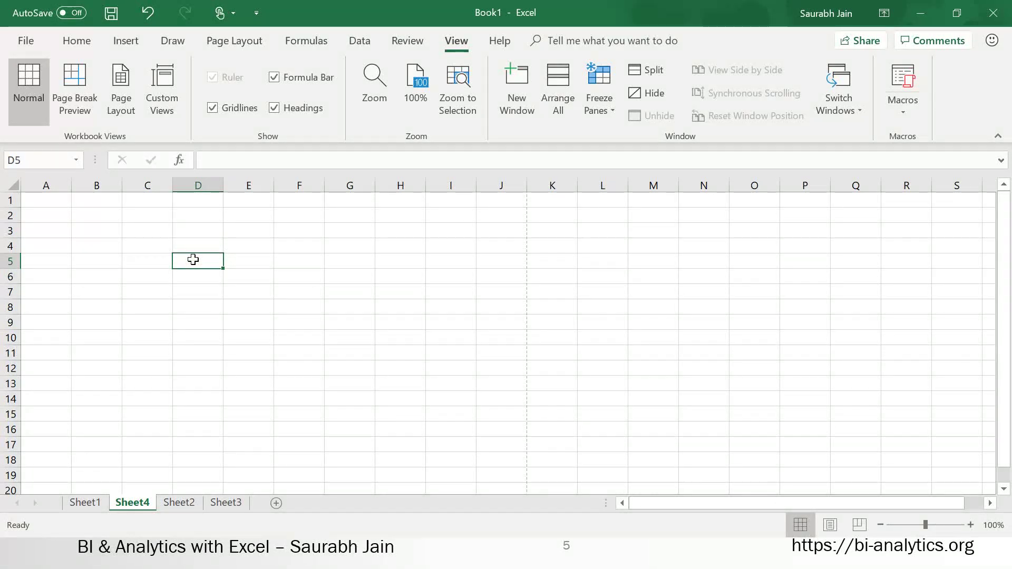
key("shift+Down")
key("shift+Down")
key("shift+Down")
key("shift+Down")
key("shift+Right")
key("shift+Right")
key("shift+Right")
key("shift+Right")
key("shift+Right")
key("shift+Right")
key("shift+Right")
key("shift+Right")
key("shift+Right")
key("shift+Right")
key("shift+Right")
key("shift+Right")
key("shift+Right")
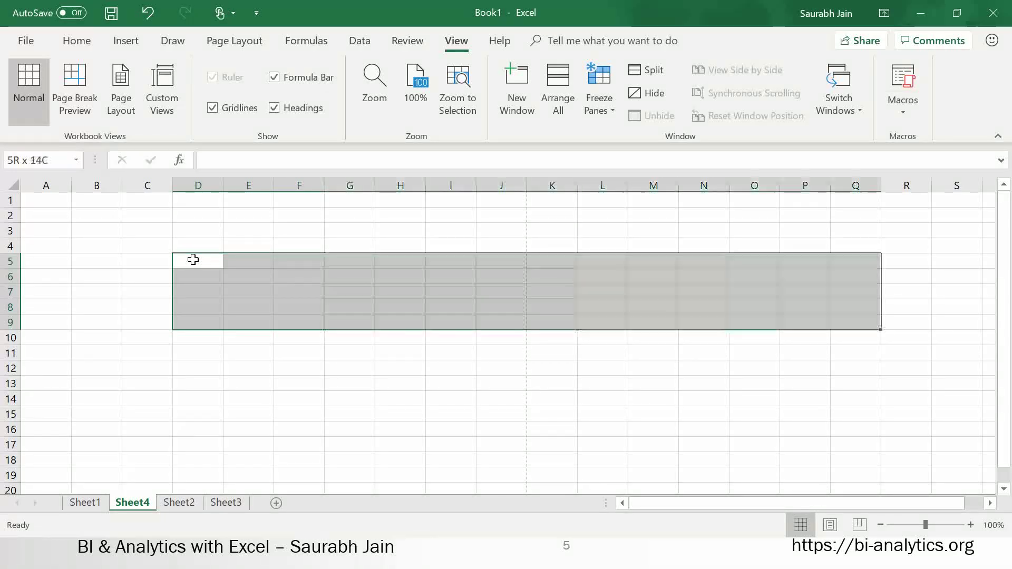
key("shift+Right")
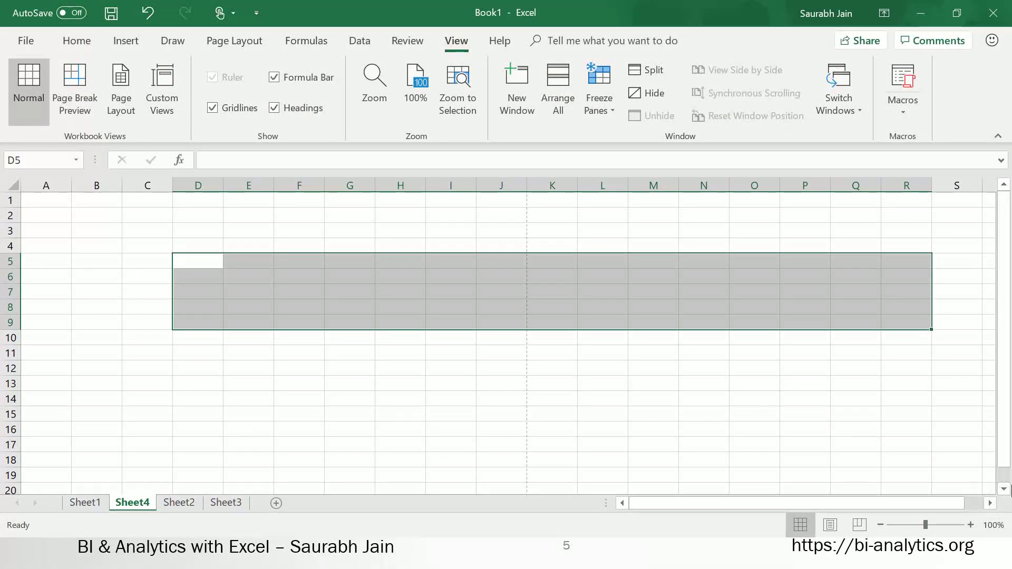
- Browse the ribbon commands for Home, Insert, Draw, Page Layout, Formulas, Data, Review and View in turn
scroll(1004, 492, "down", 2)
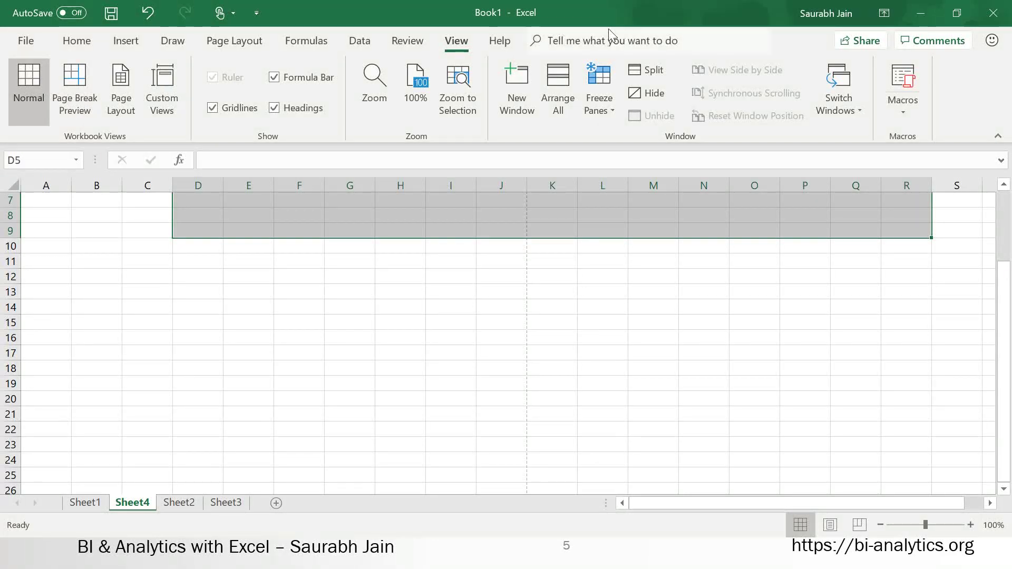
left_click(73, 40)
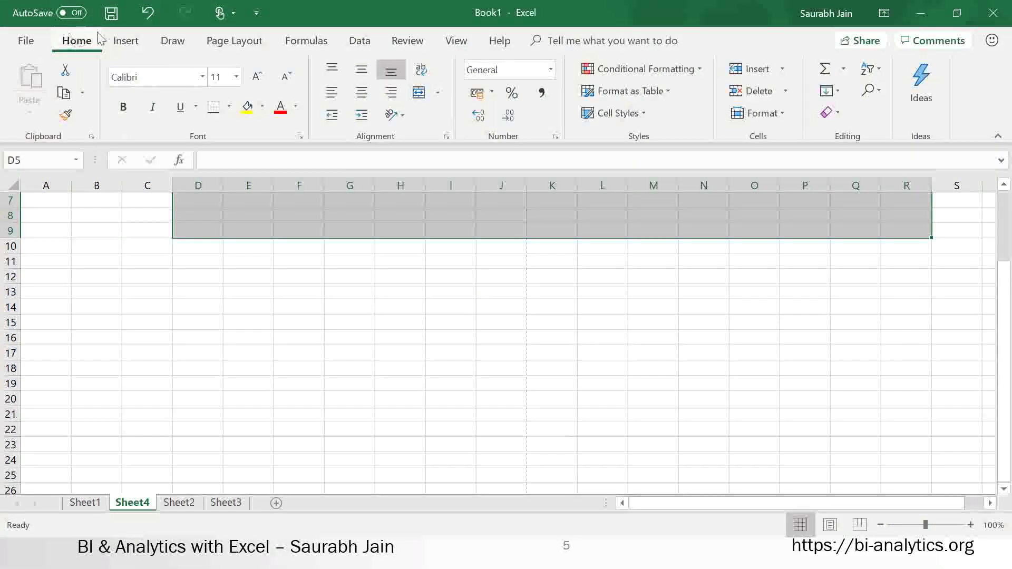
left_click(126, 44)
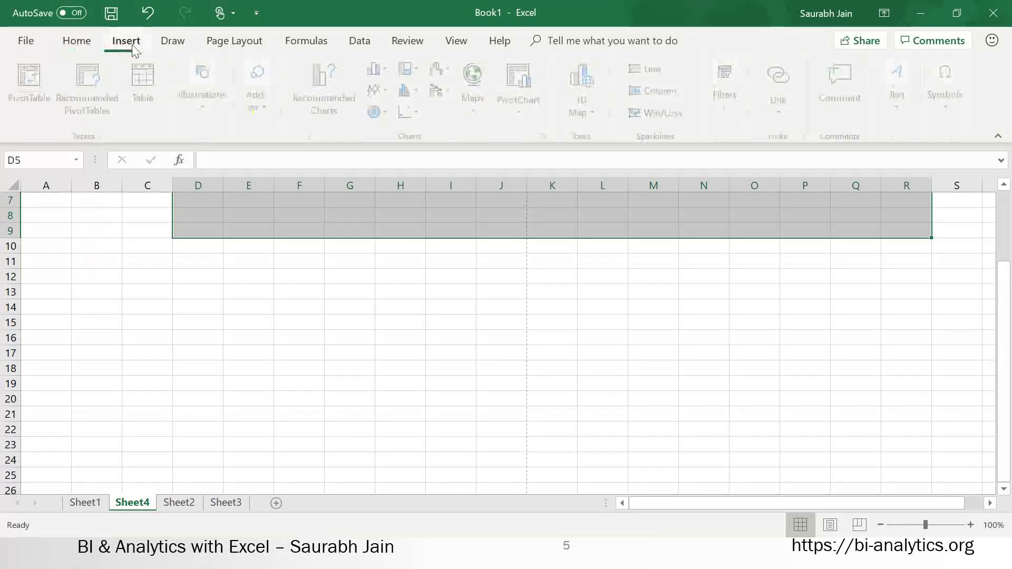
left_click(181, 44)
left_click(263, 44)
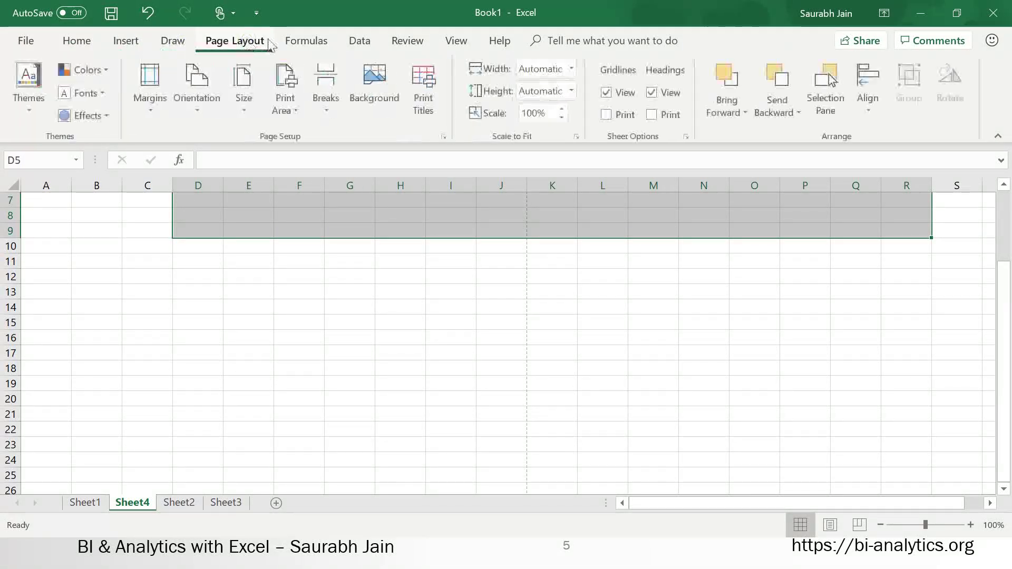
left_click(305, 40)
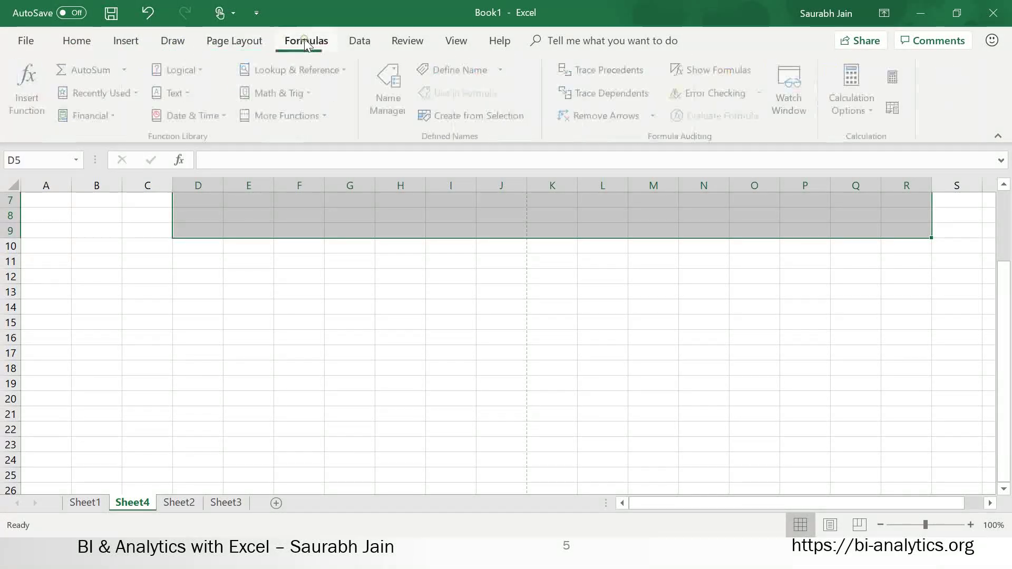
left_click(354, 45)
left_click(403, 46)
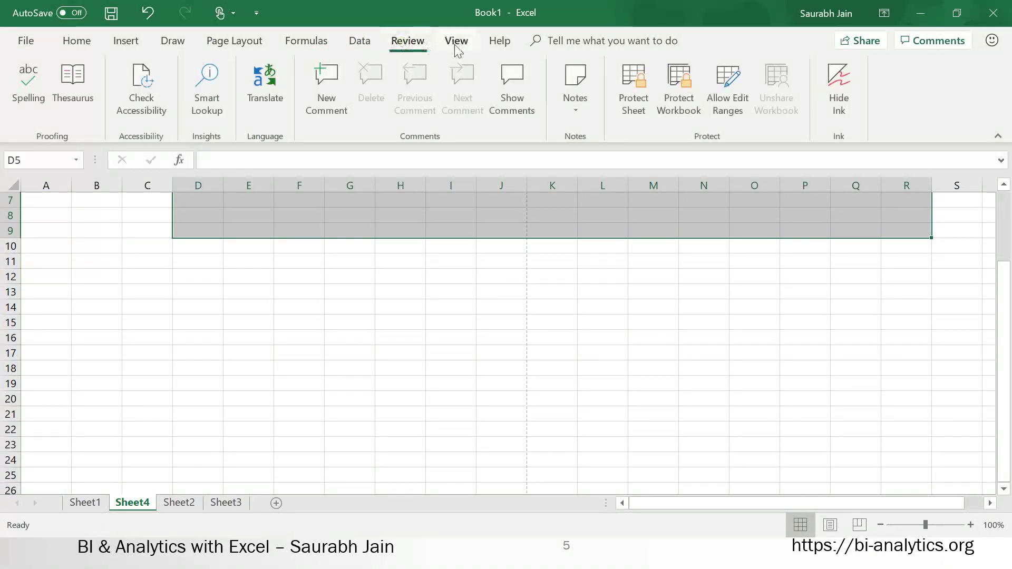
left_click(456, 48)
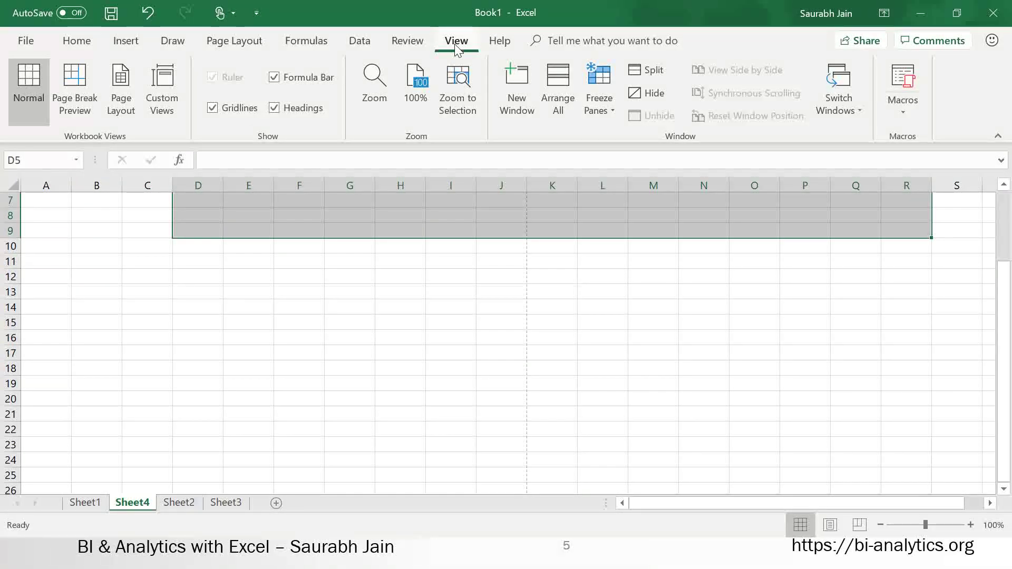
- Enter the values 45, 67 and 98 in cells C10 to C12
left_click(160, 310)
left_click(133, 247)
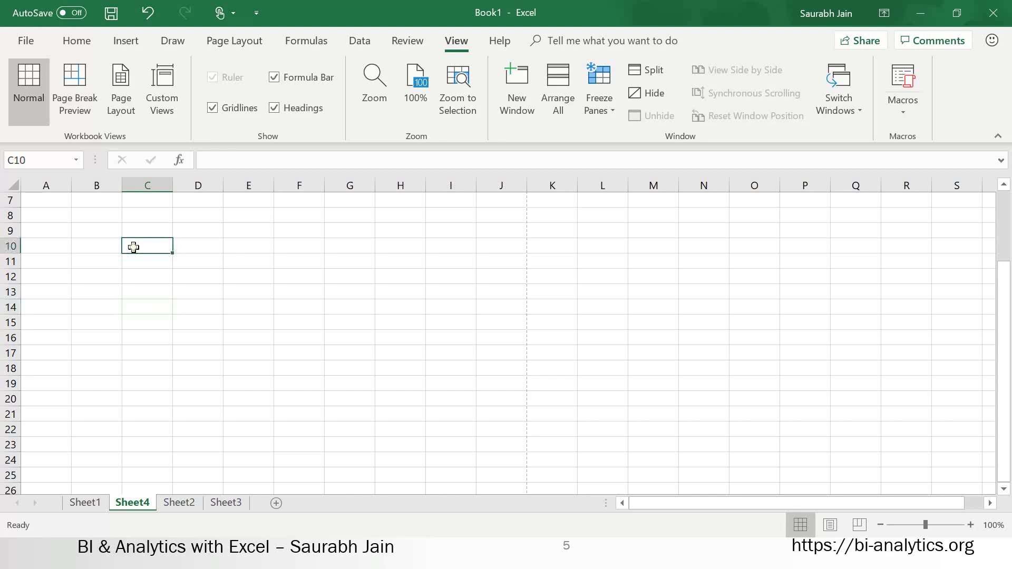
type("45")
key("Return")
type("67")
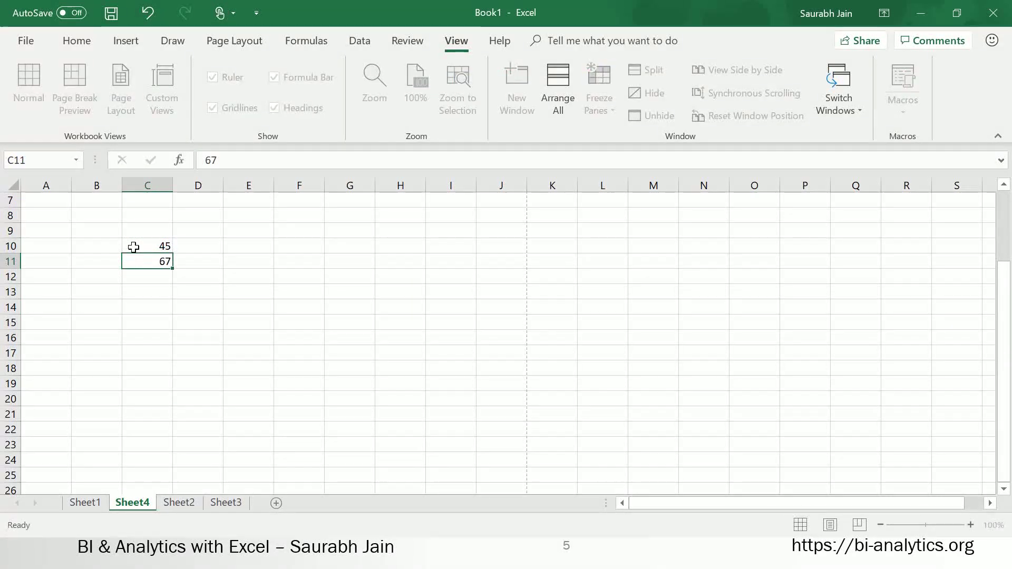
key("Return")
type("98")
key("Return")
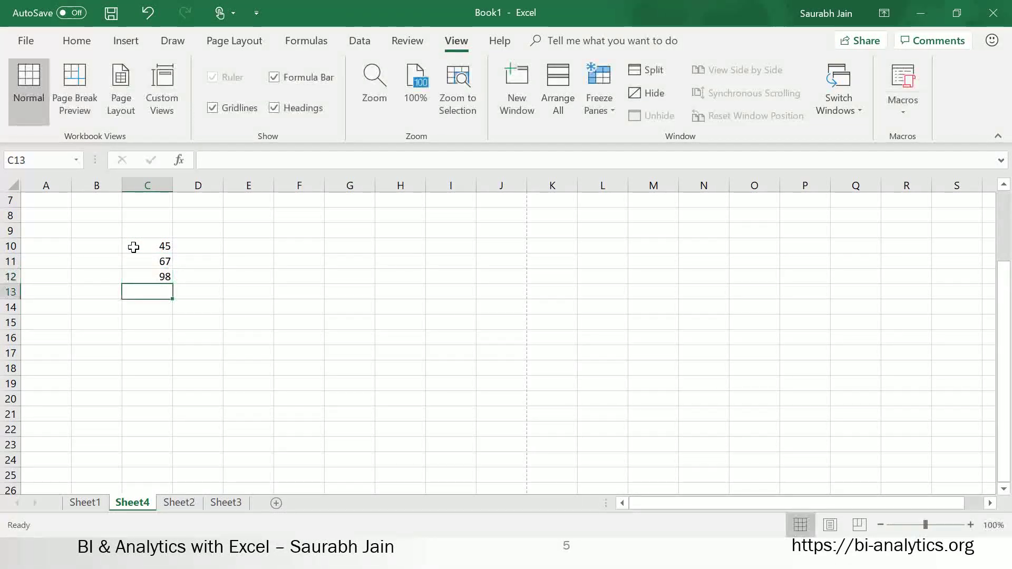
- Enter the labels a, b and c in cells B10 to B12, beside the numbers
right_click(149, 246)
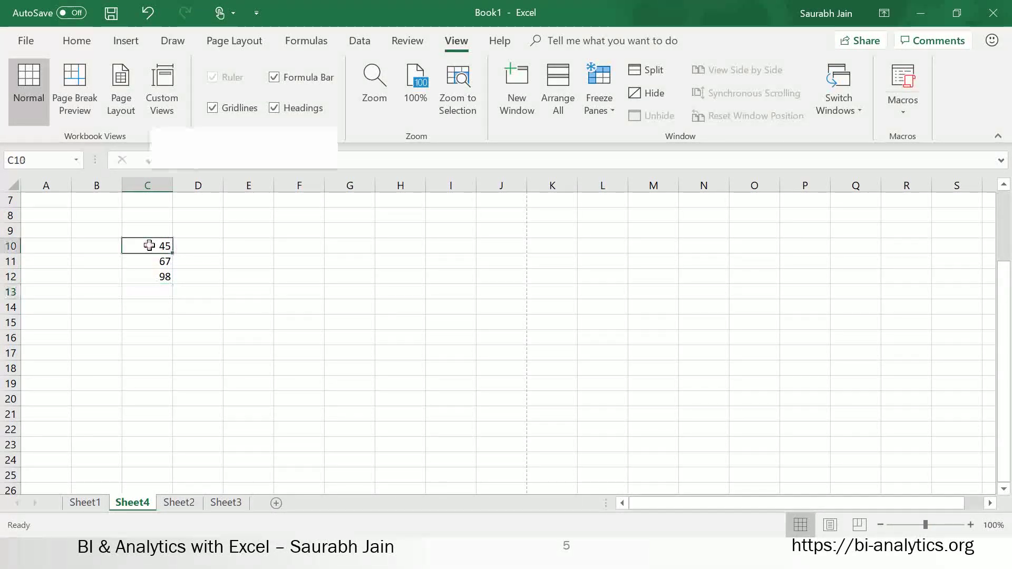
left_click(106, 252)
left_click(93, 245)
type("a")
key("Return")
type("b")
key("Return")
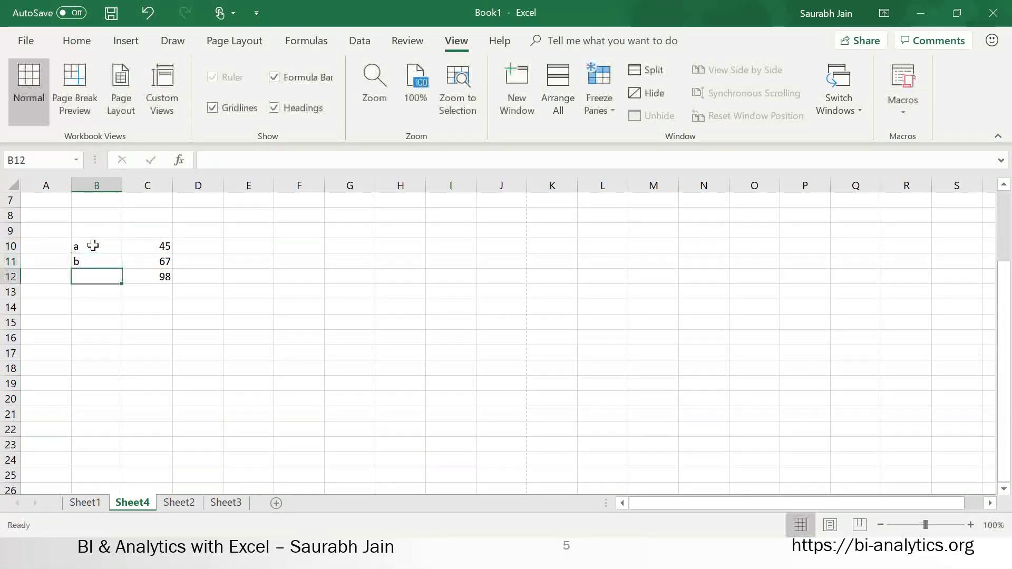
type("c")
key("Return")
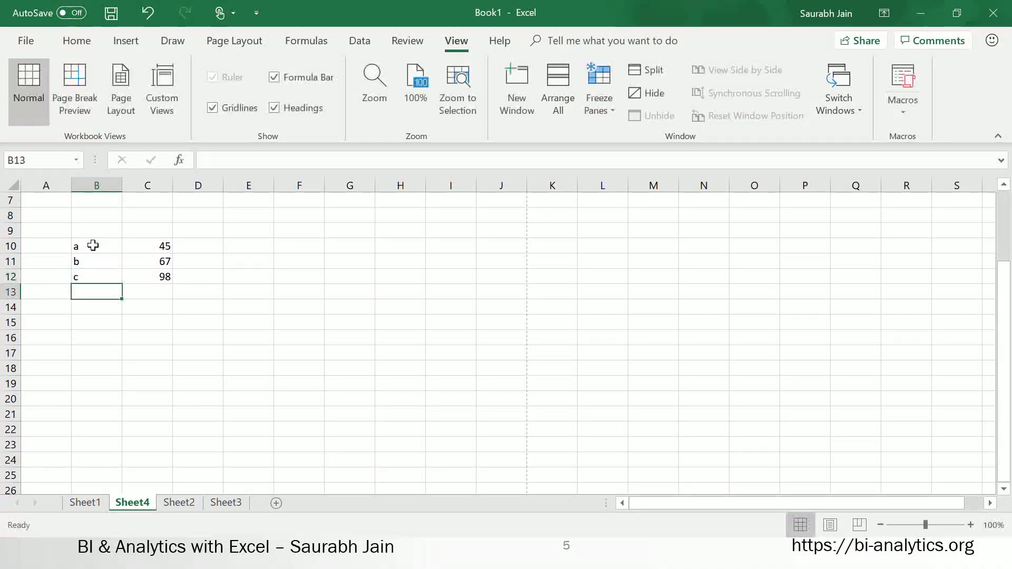
- Insert the recommended Clustered Column chart from the data in B10:C12 and deselect it by selecting cell D12
left_click_drag(86, 246, 150, 275)
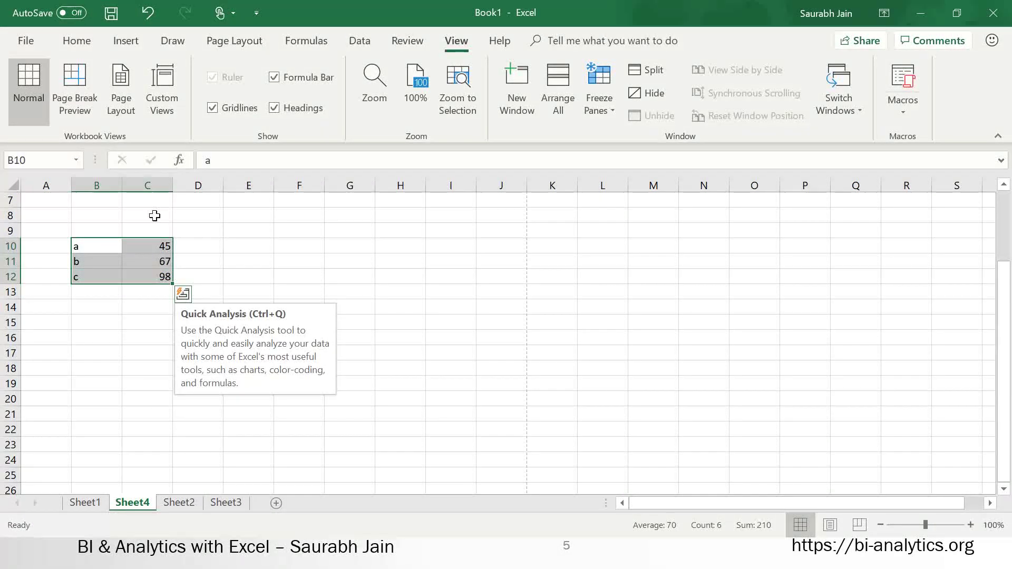
left_click(132, 42)
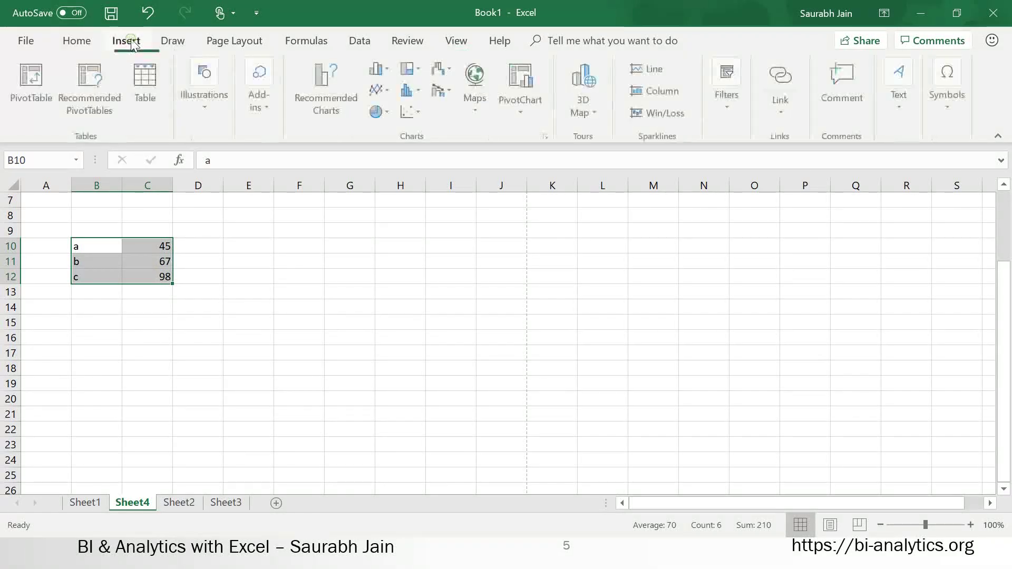
left_click(333, 84)
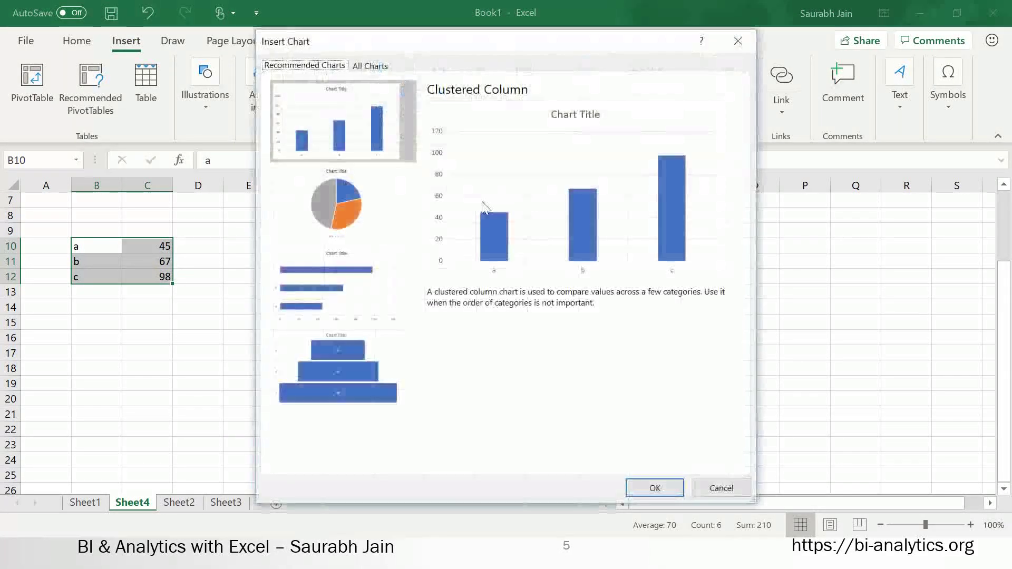
left_click(659, 487)
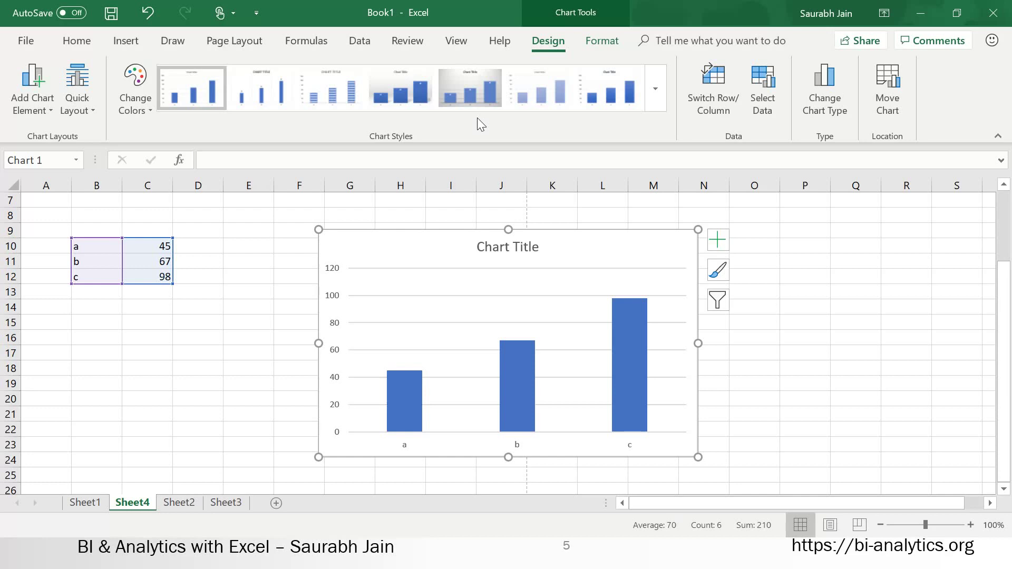
left_click(444, 270)
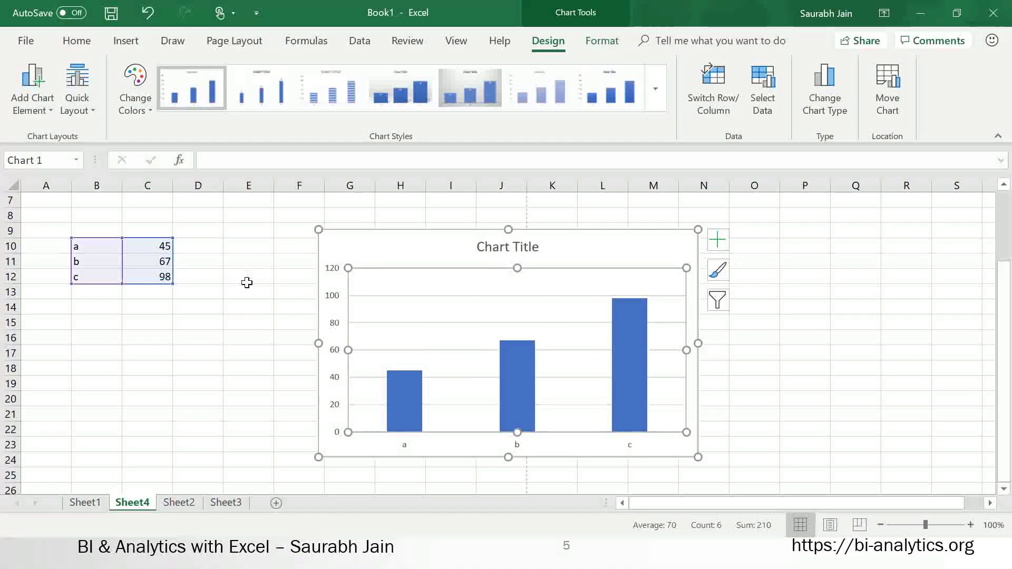
left_click(221, 275)
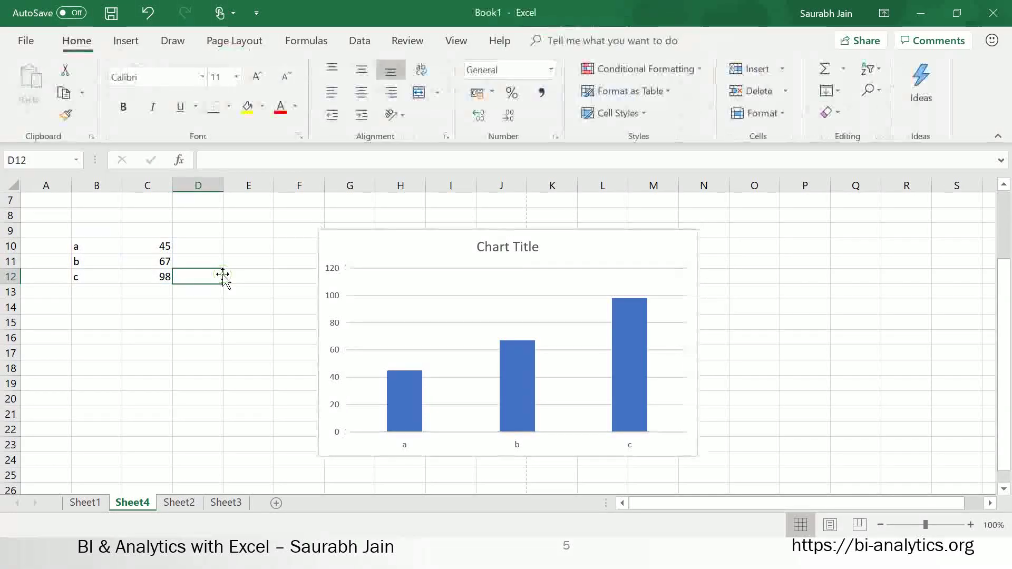
- Select the chart to preview its design styles, including Style 6, and deselect it by selecting cell Q20
left_click(445, 334)
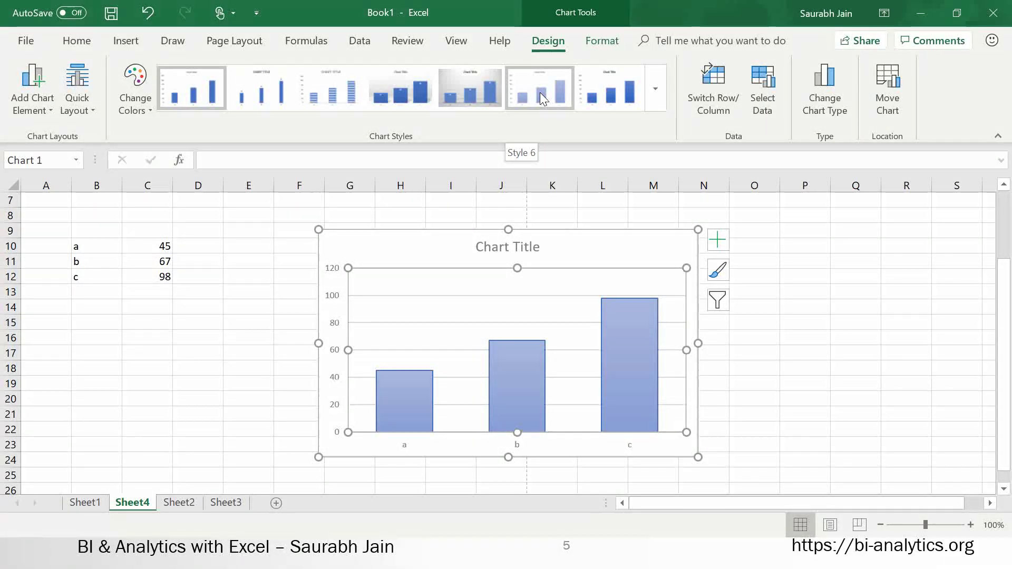
left_click(846, 273)
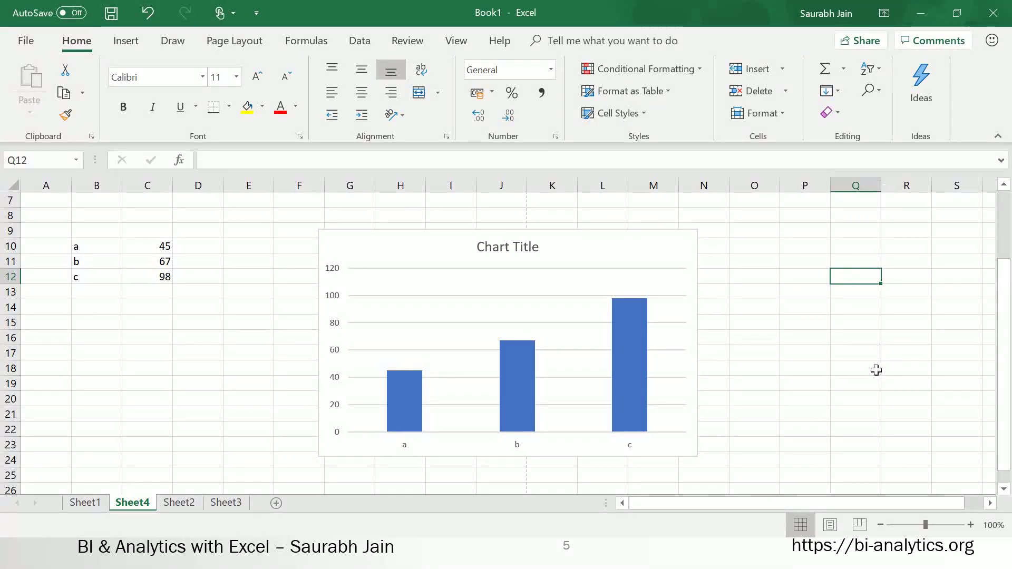
left_click(857, 394)
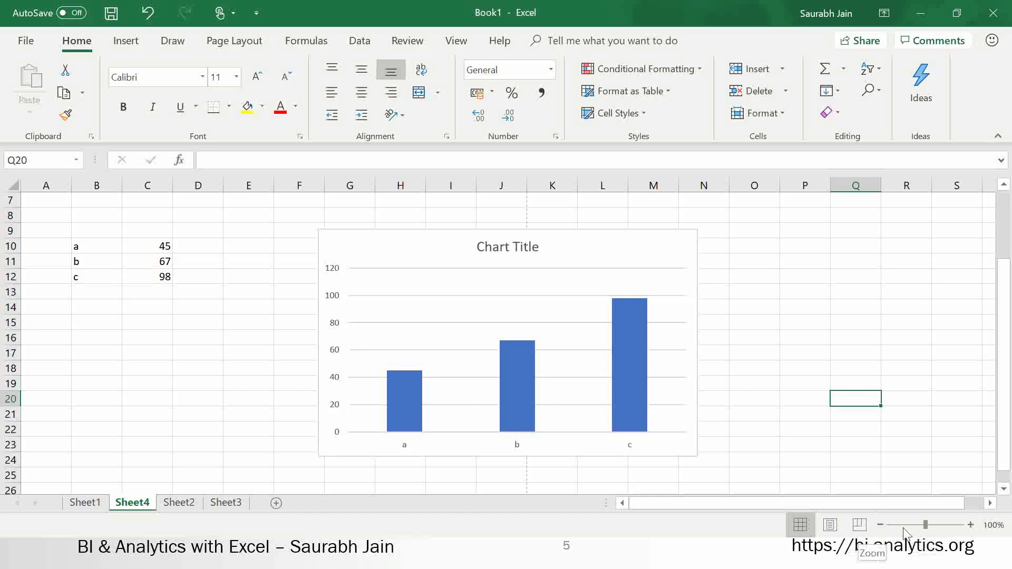
- Zoom the worksheet in to 120% and out to 10%
left_click(971, 525)
left_click(970, 525)
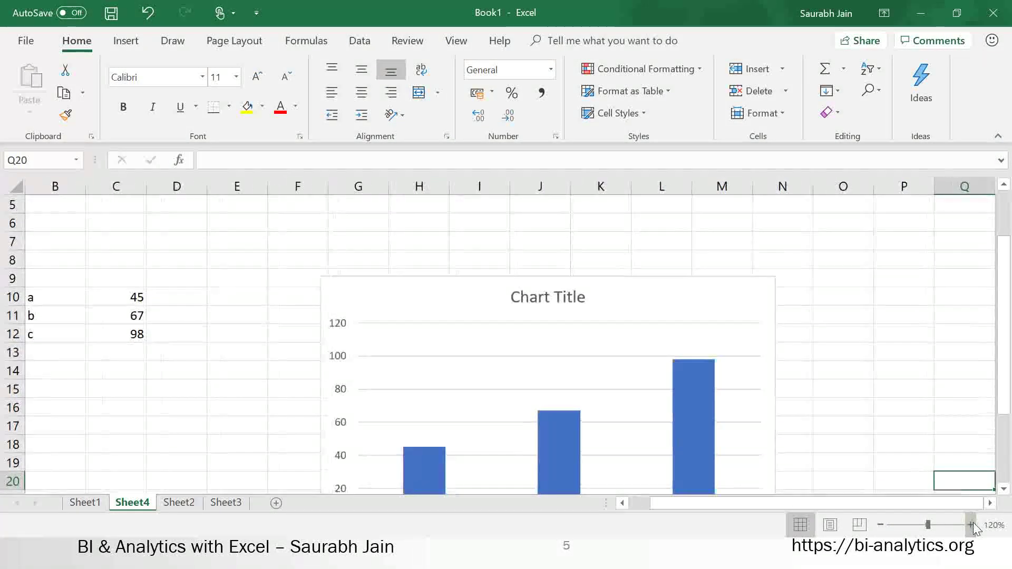
left_click_drag(928, 525, 888, 524)
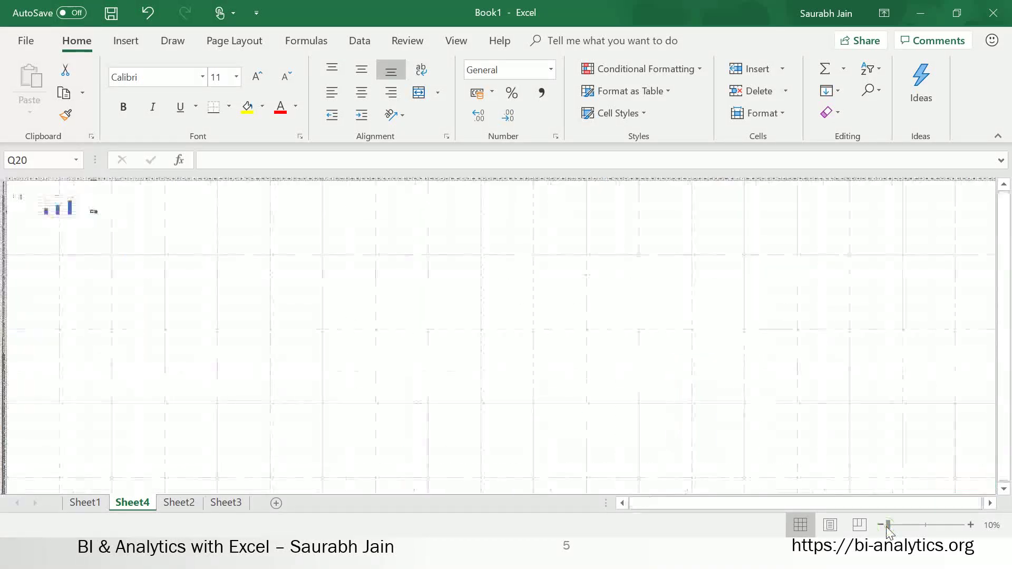
- Zoom the worksheet back in from 10% to 90% in 10% increments
left_click(970, 524)
left_click(970, 524)
left_click(970, 525)
left_click(970, 525)
left_click(971, 525)
left_click(970, 525)
left_click(971, 525)
left_click(971, 525)
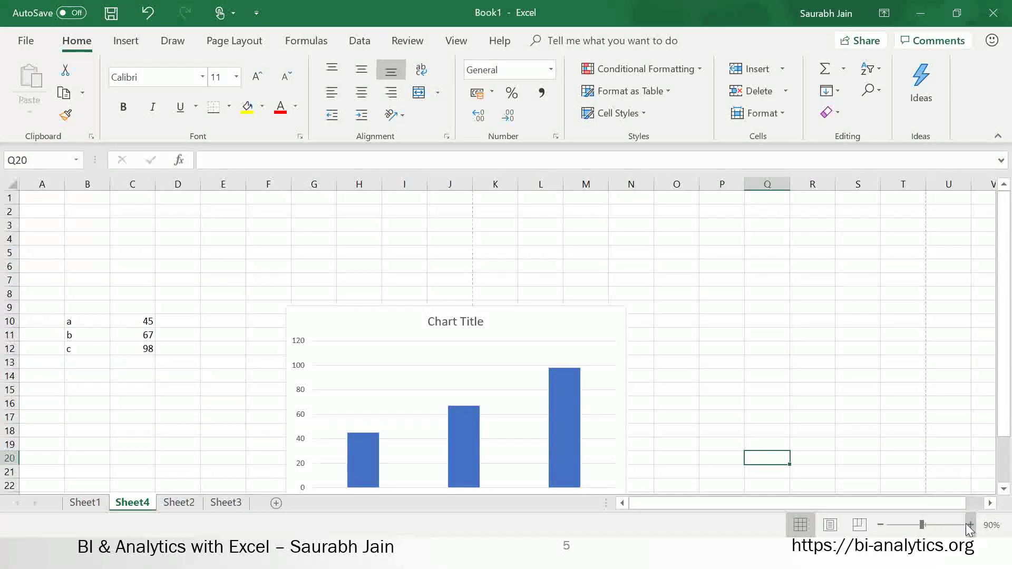
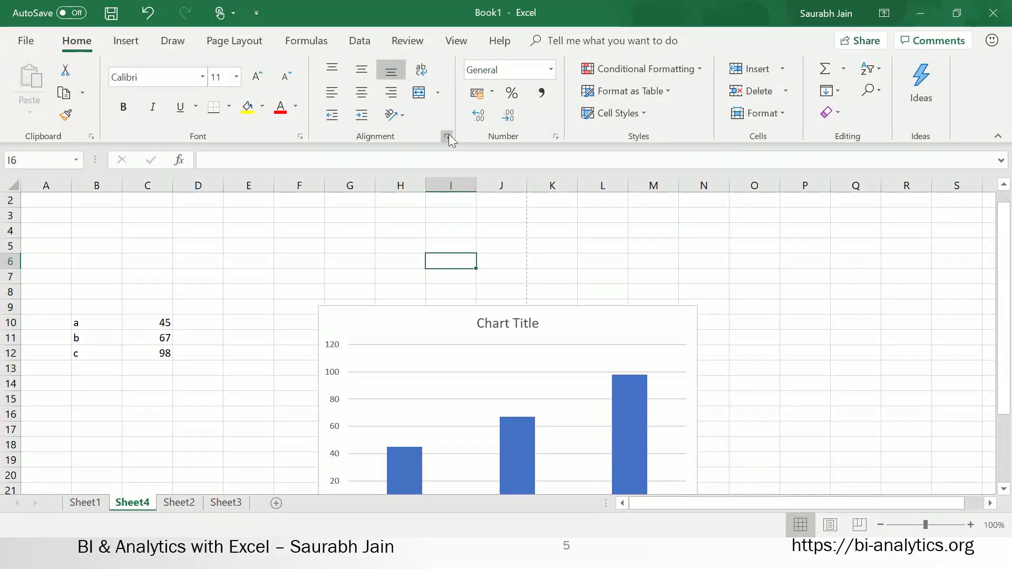
- Browse the Insert, Draw, Page Layout, Formulas and Data command groups in turn, ending with cell L4 selected
left_click(127, 45)
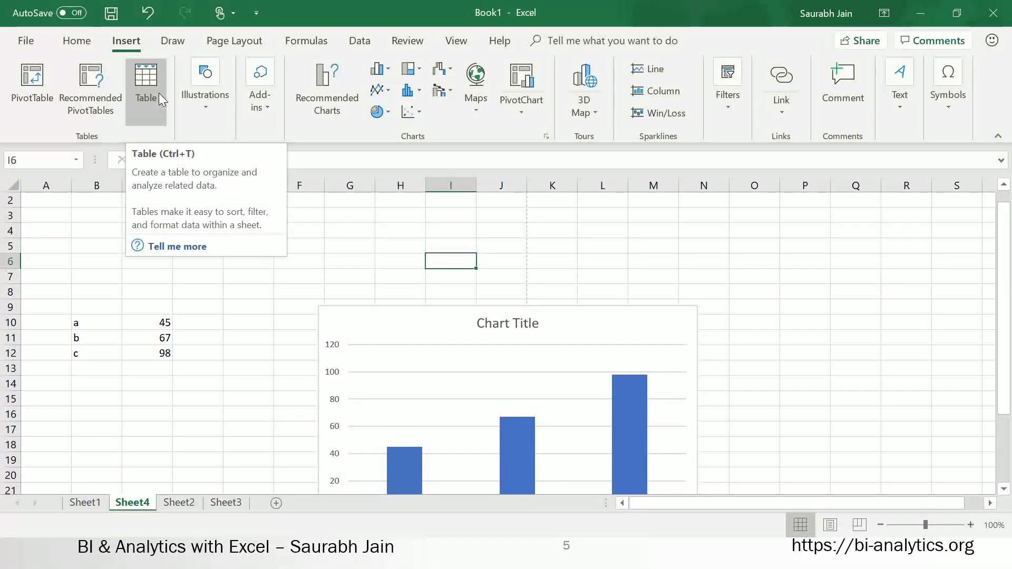
left_click(178, 42)
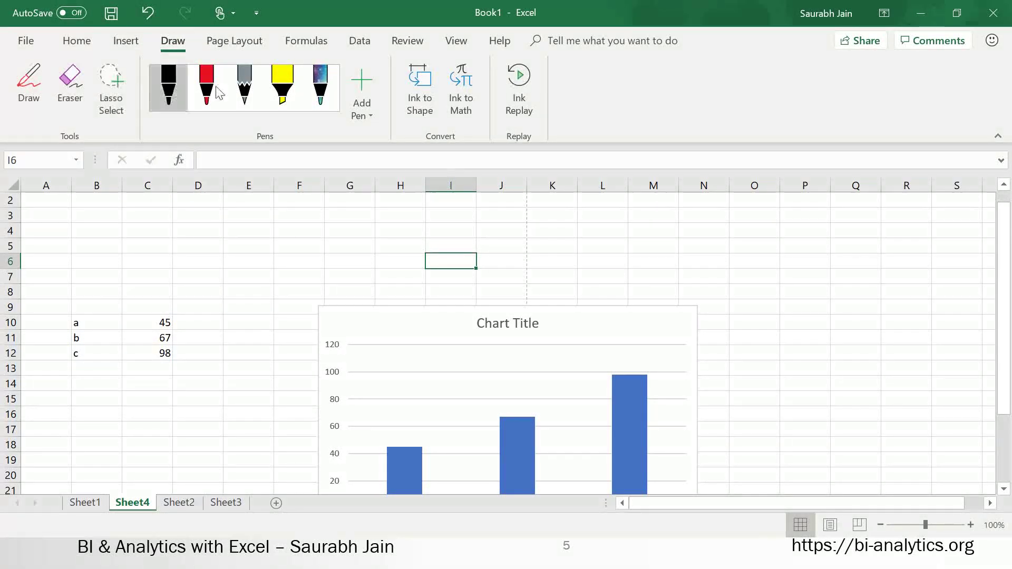
left_click(229, 44)
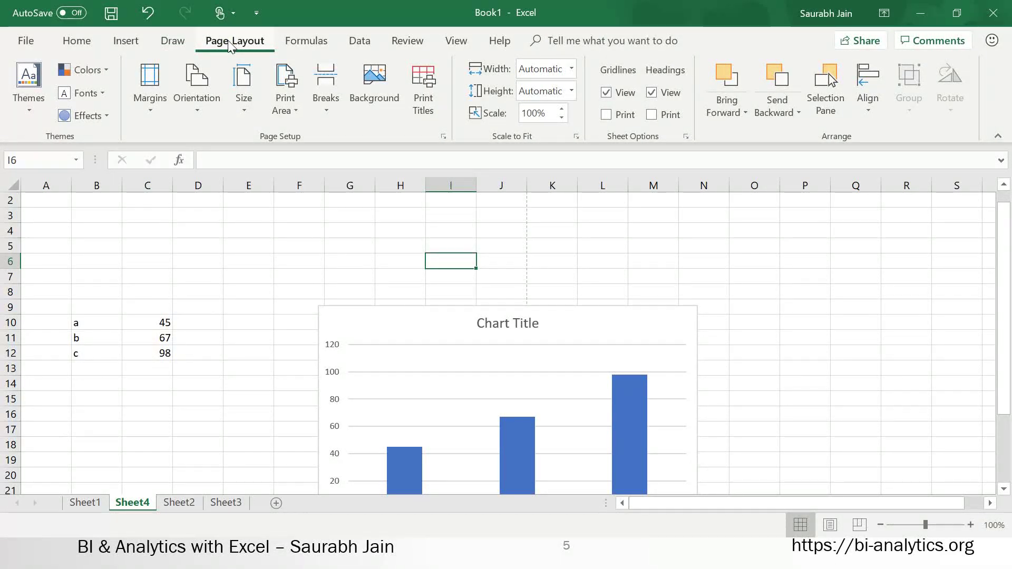
left_click(305, 44)
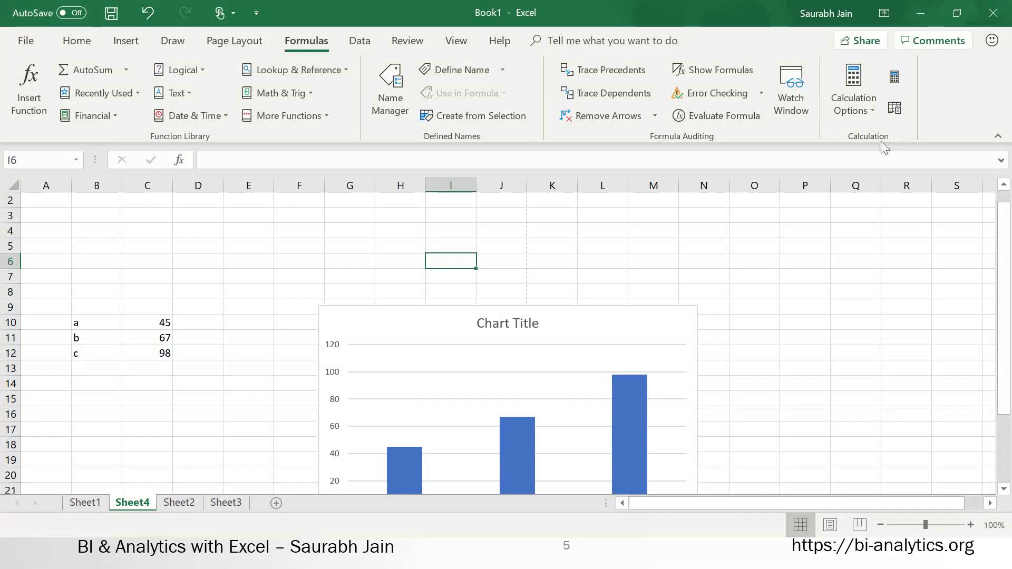
left_click(361, 42)
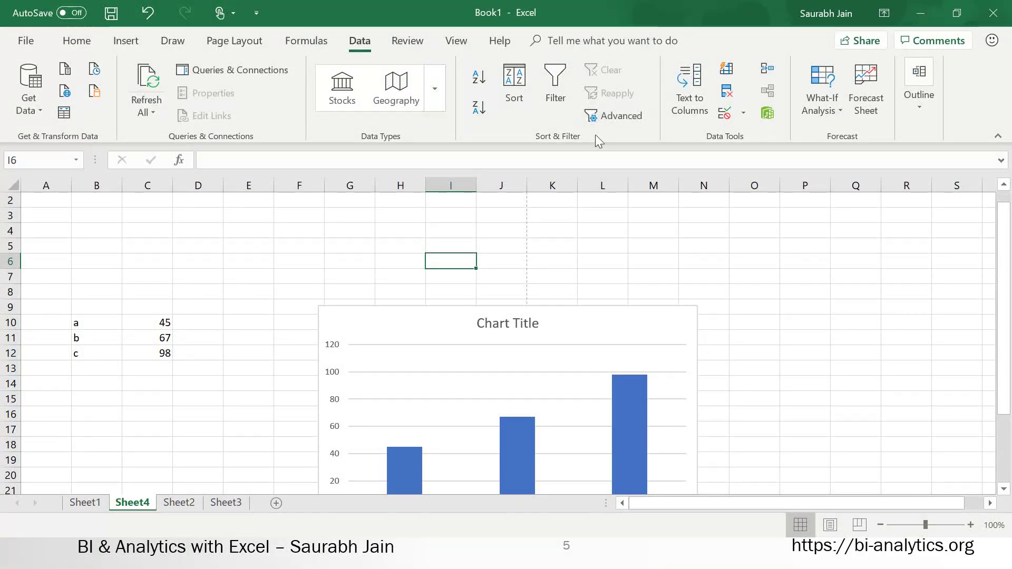
left_click(591, 235)
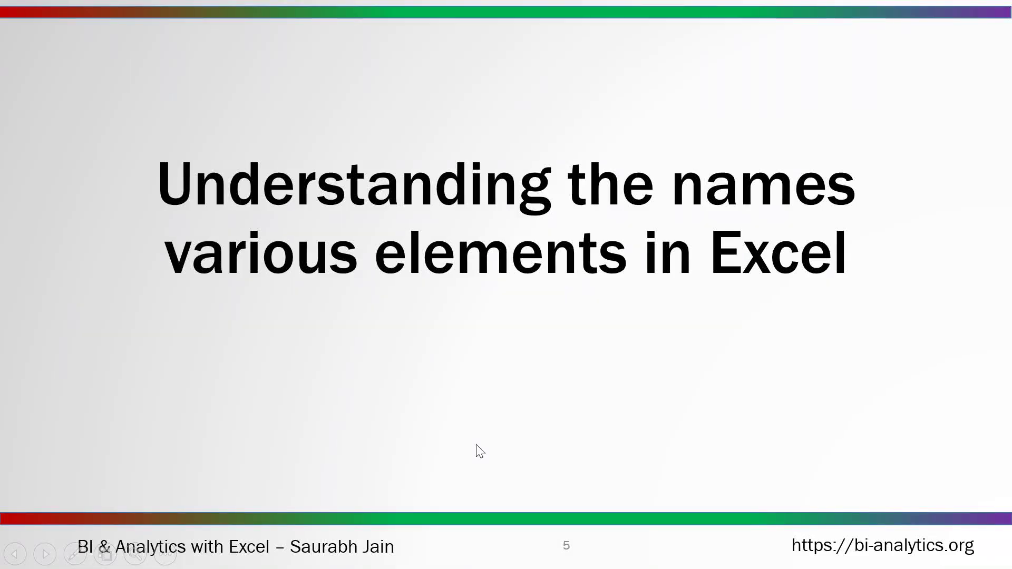
key("Right")
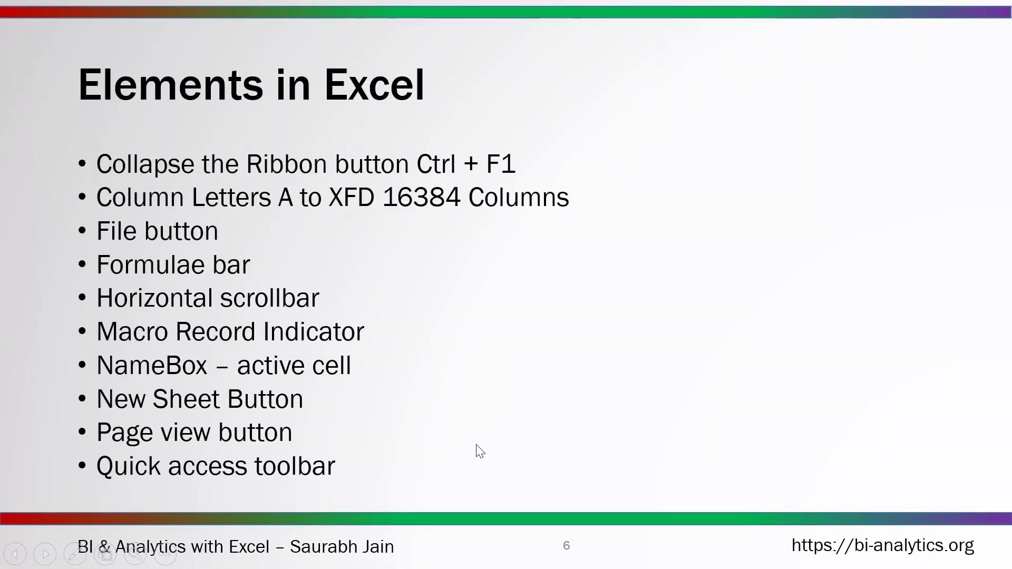
key("Right")
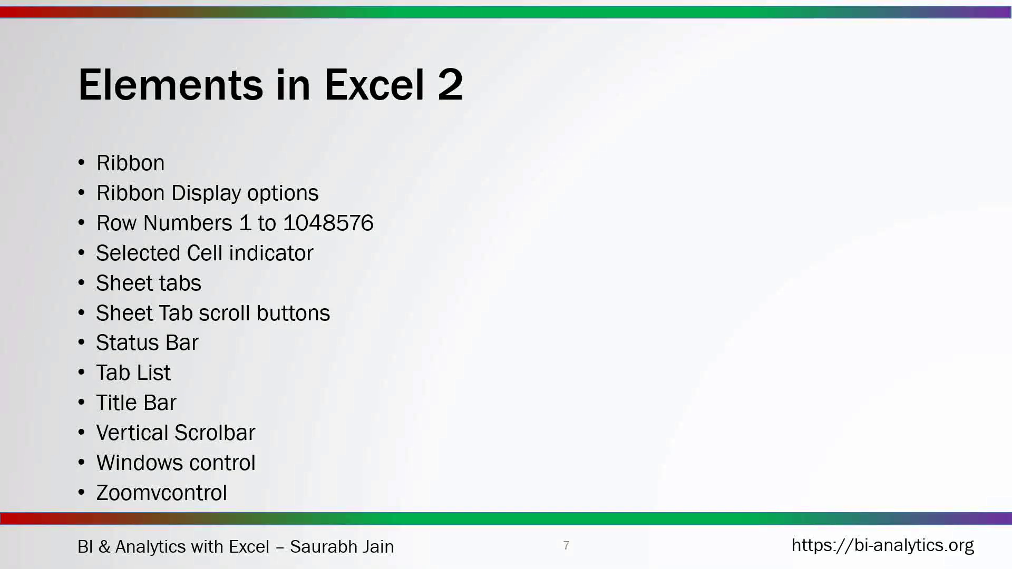
key("Right")
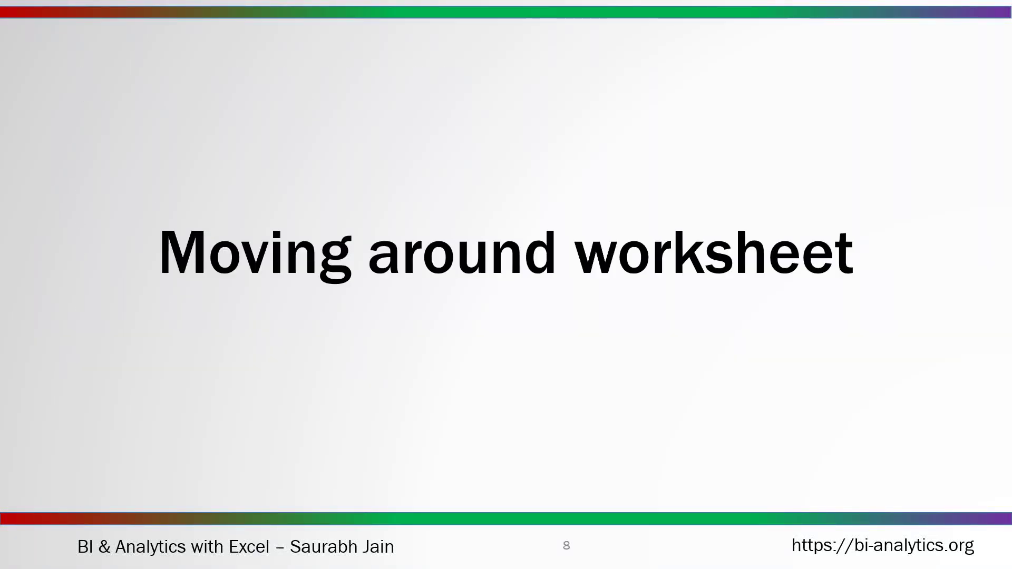
key("Right")
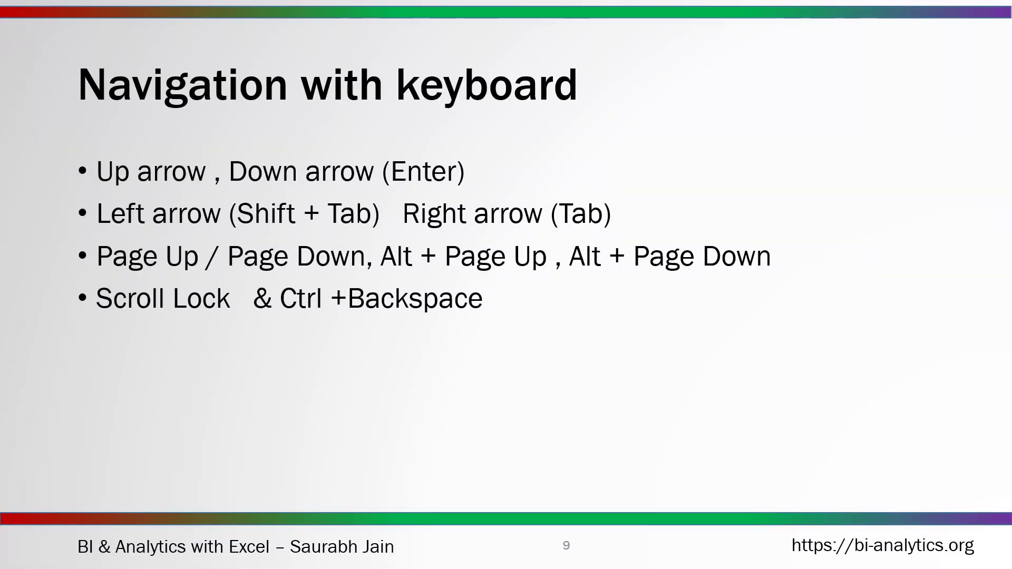
key("Left")
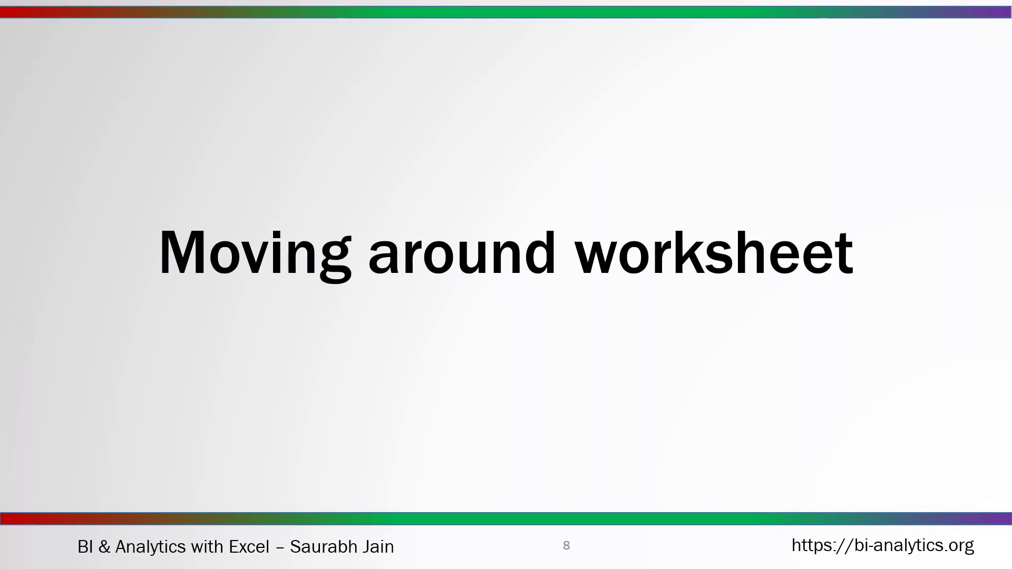
key("Right")
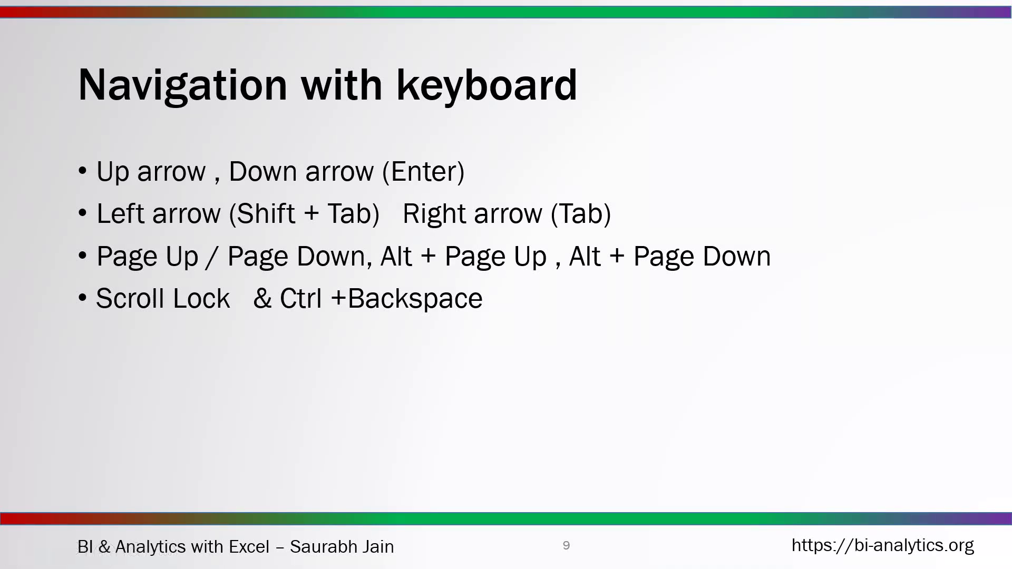
- Switch to Excel, select cell F5 and move the active cell up one row and back down twice
key("alt+Tab")
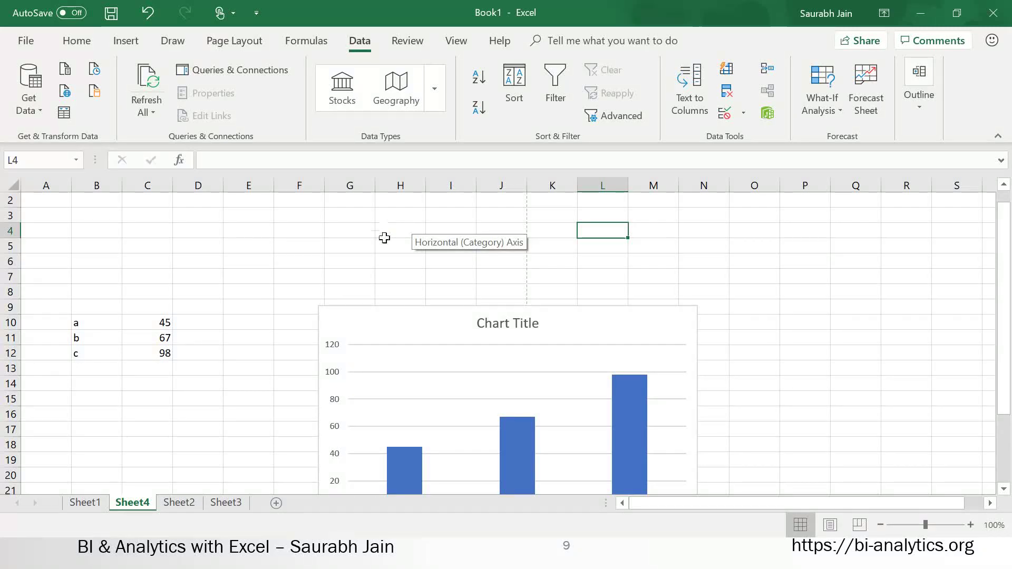
left_click(278, 248)
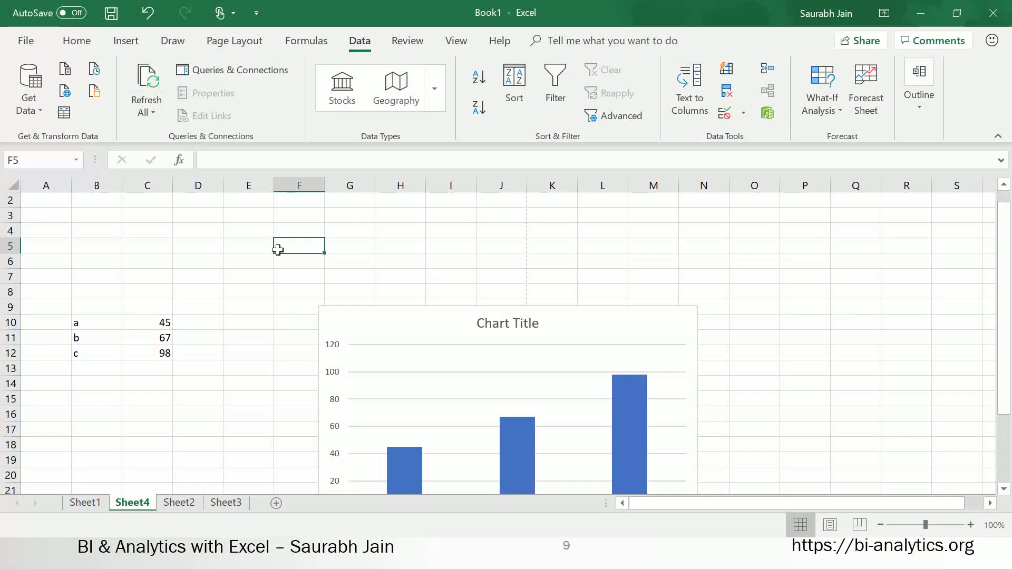
key("Up")
key("Down")
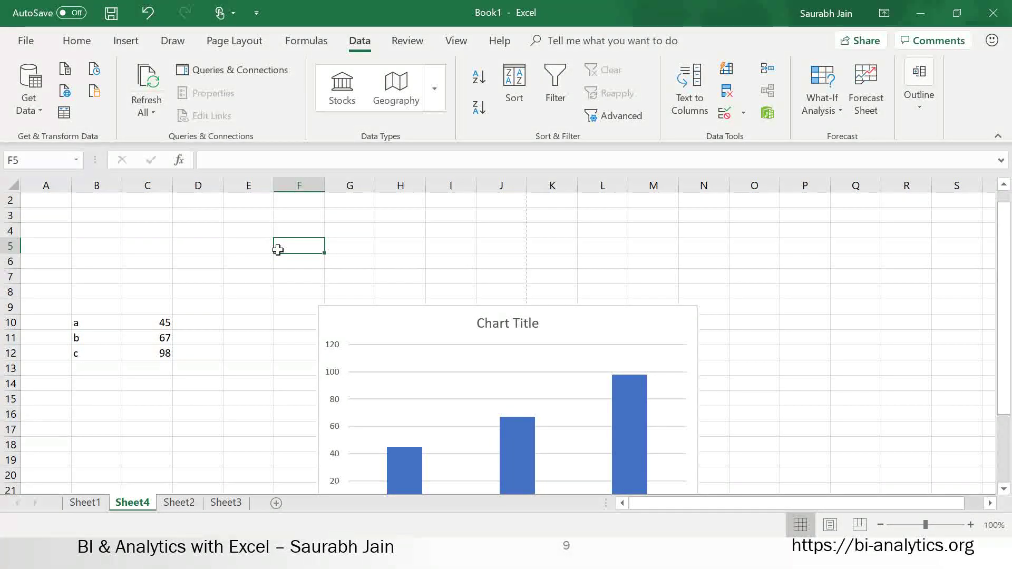
key("Up")
key("Down")
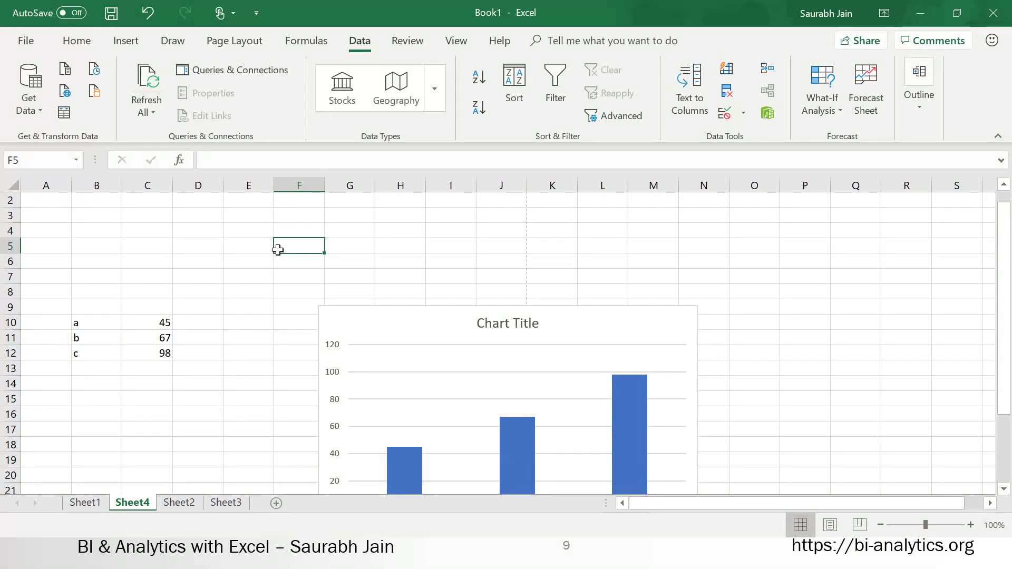
- Move the active cell back and forth along row 5, one cell at a time, ending on D5
key("Right")
key("Right")
key("Right")
key("Left")
key("Left")
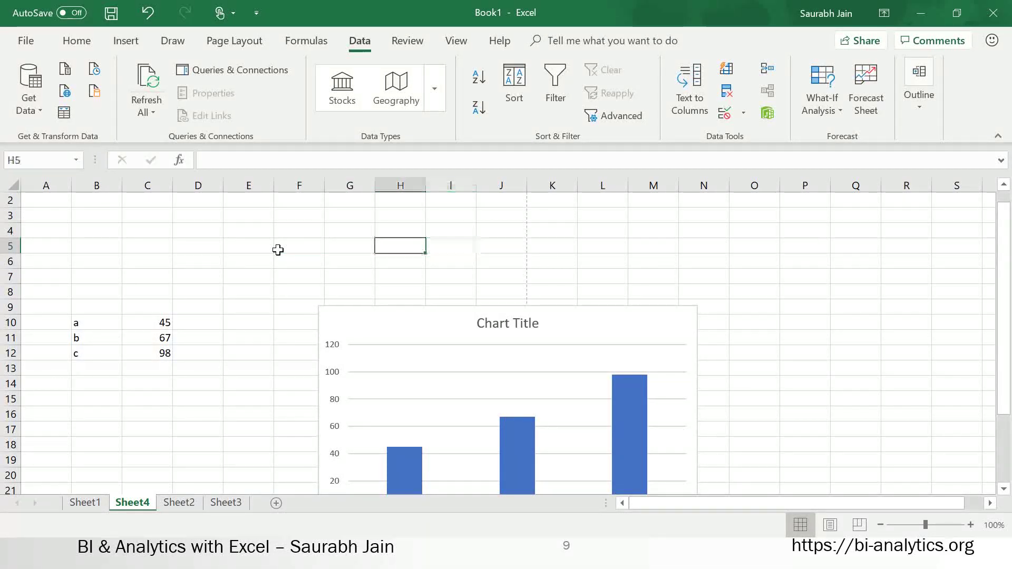
key("Right")
key("Right")
key("Left")
key("Left")
key("Left")
key("Left")
key("Left")
key("Left")
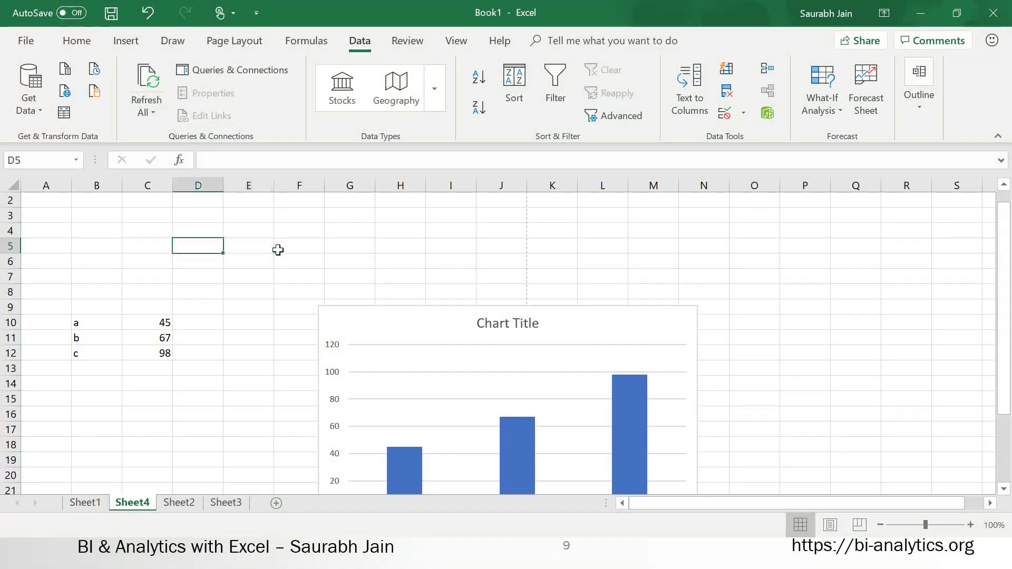
- Move the active cell across row 5 to H5 and up to H3
key("Right")
key("Right")
key("Right")
key("Right")
key("Right")
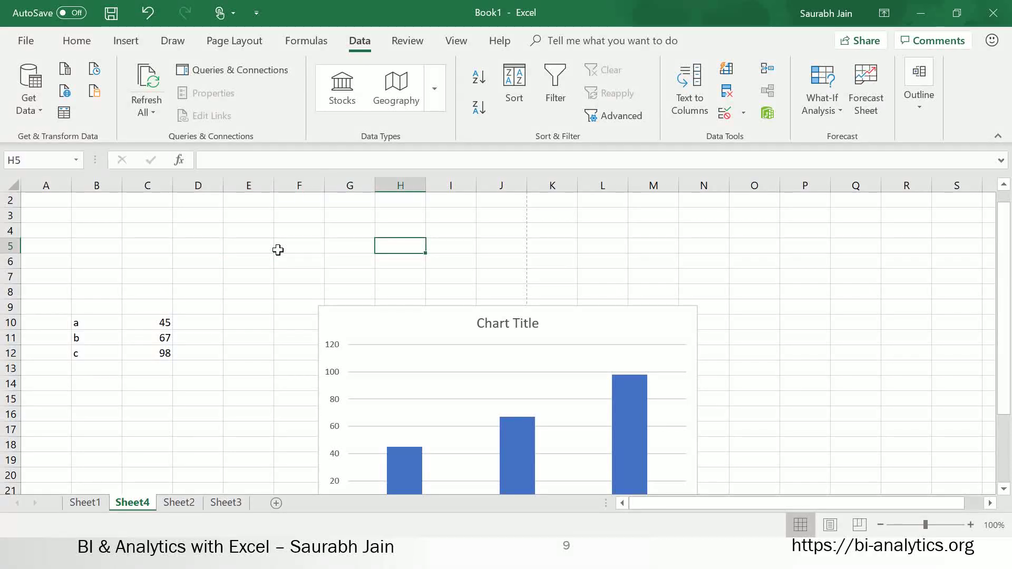
key("Up")
key("Up")
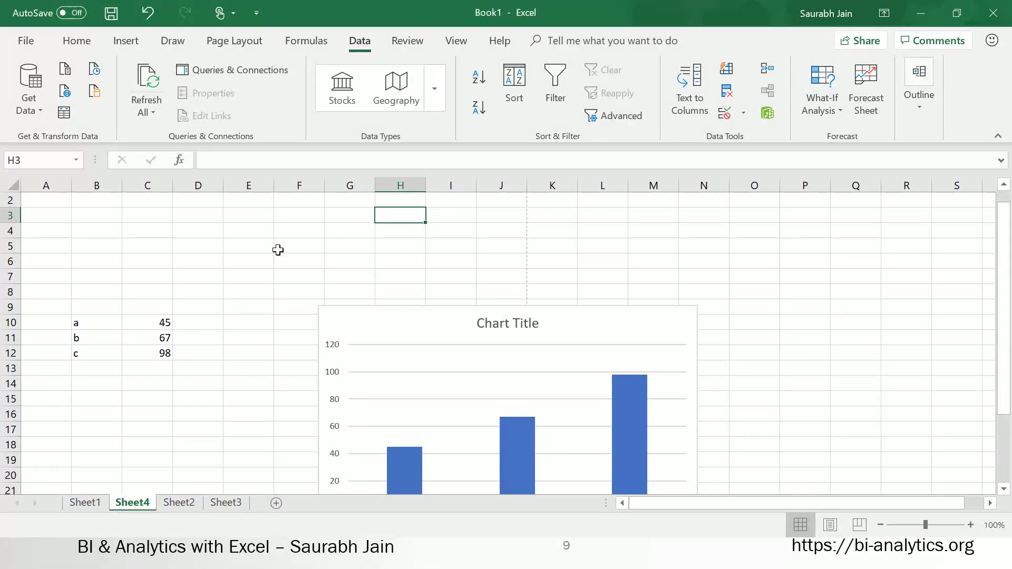
- Move the active cell across row 3 to L3 and back to F3, one cell at a time
key("Right")
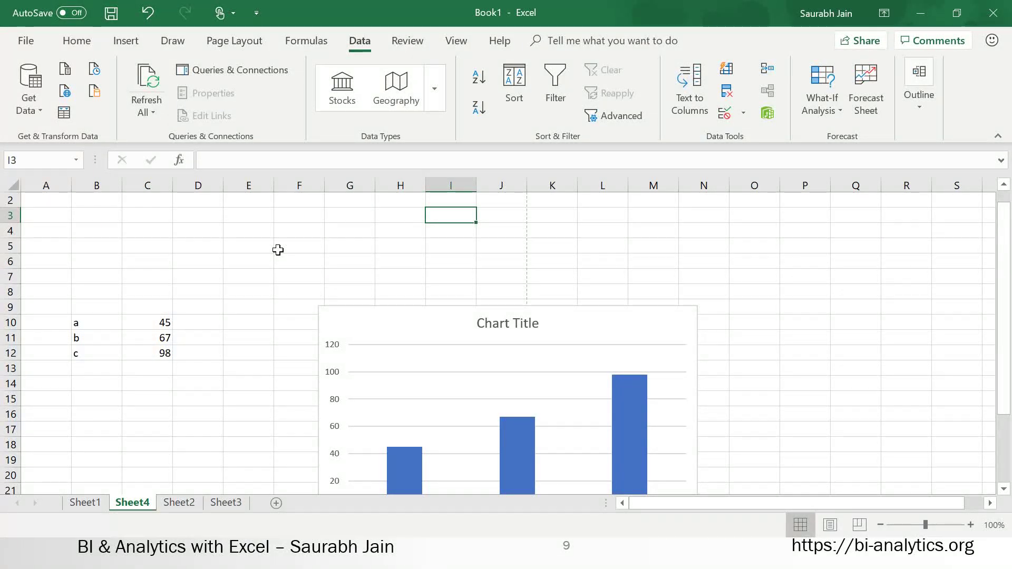
key("Right")
key("Right")
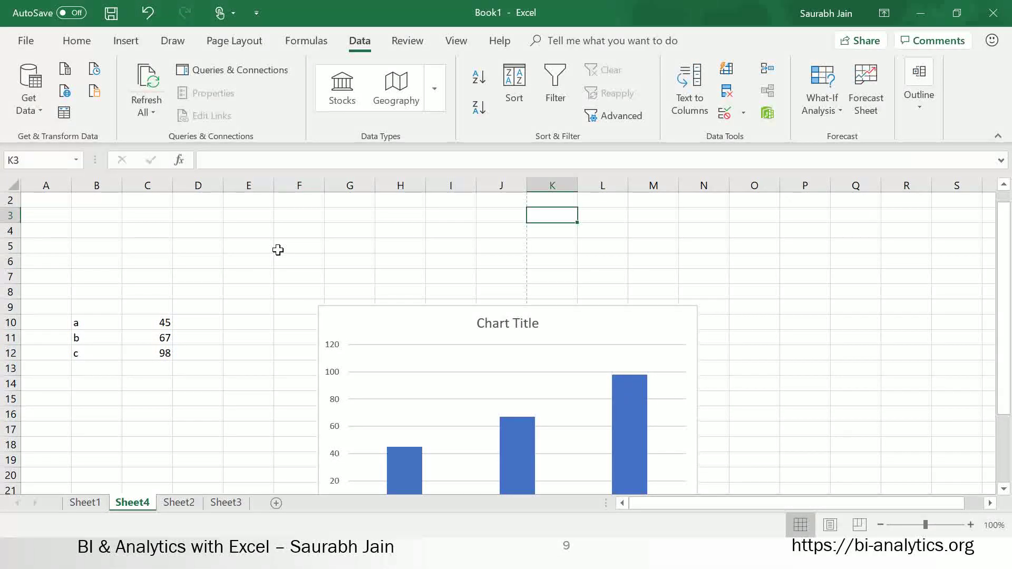
key("Right")
key("Left")
key("Left")
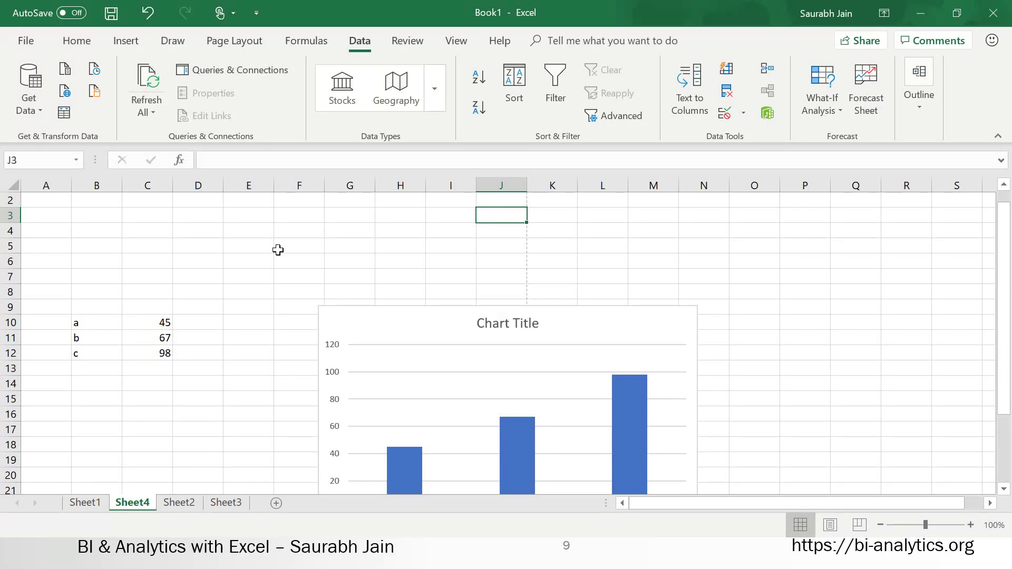
key("Left")
key("Left")
key("Left")
key("Left")
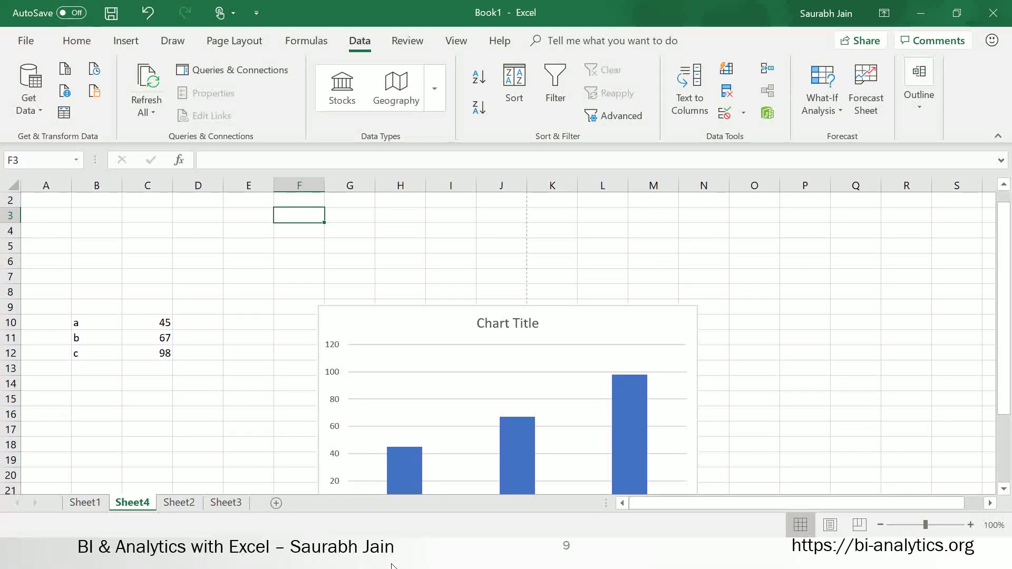
- Check the keyboard navigation slide, return to Excel, and move one screen down from cell A2 to A21
key("alt+Tab")
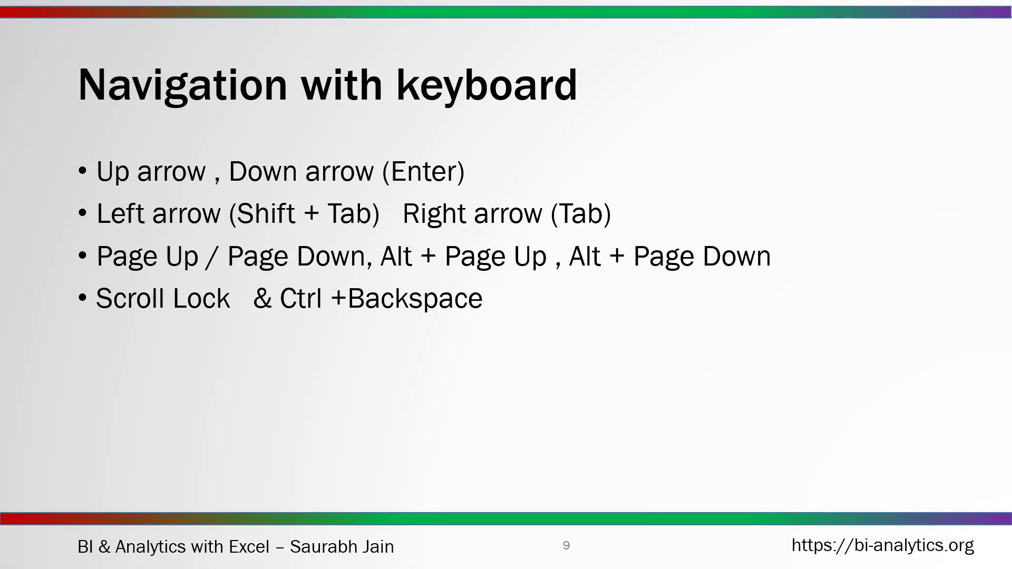
key("alt+Tab")
left_click(372, 199)
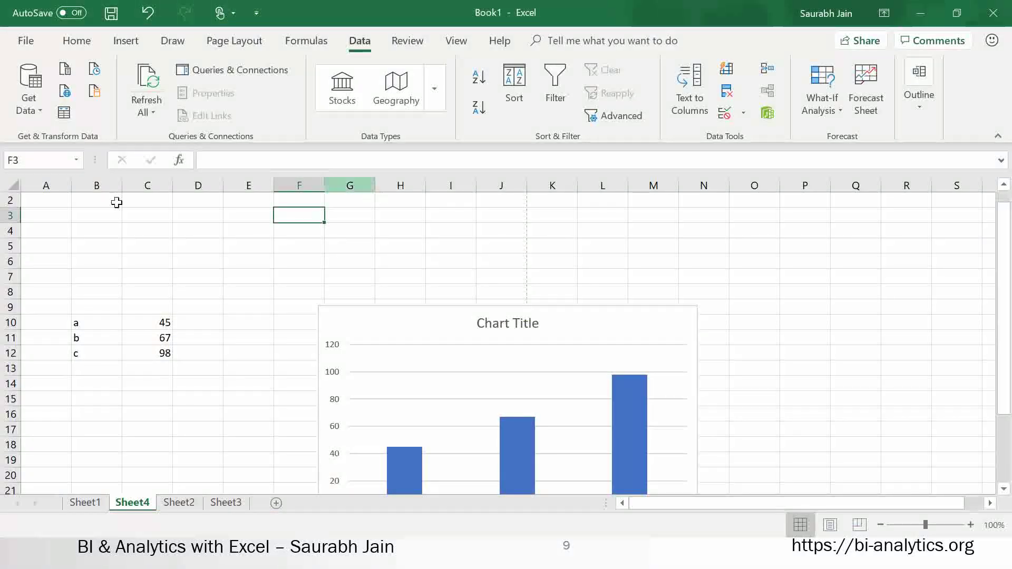
left_click(49, 202)
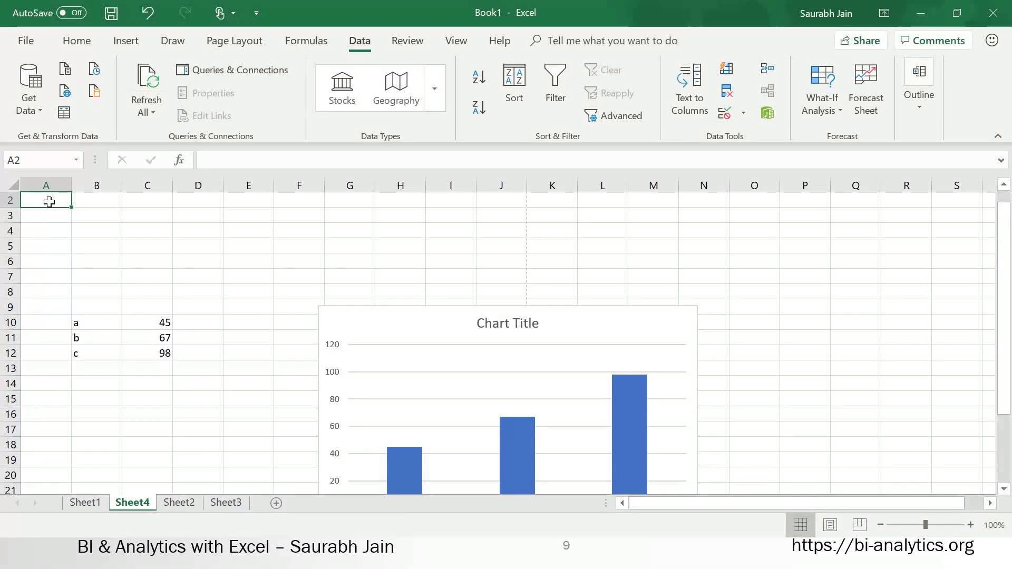
key("Page_Down")
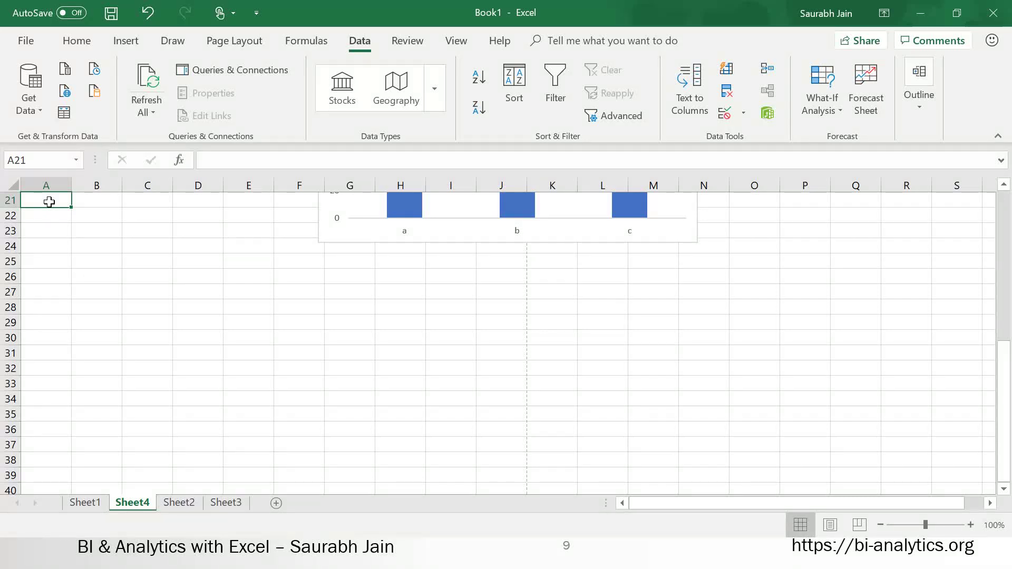
- Move the active cell one screen up to A2, one screen across to T2, and back to the start of row 2
key("Page_Up")
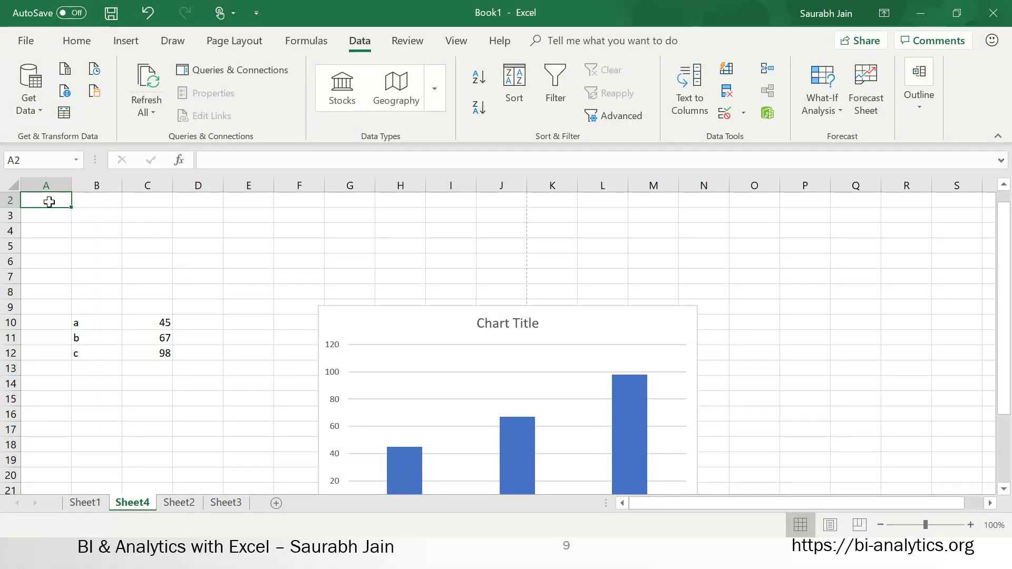
key("alt")
key("alt+Page_Down")
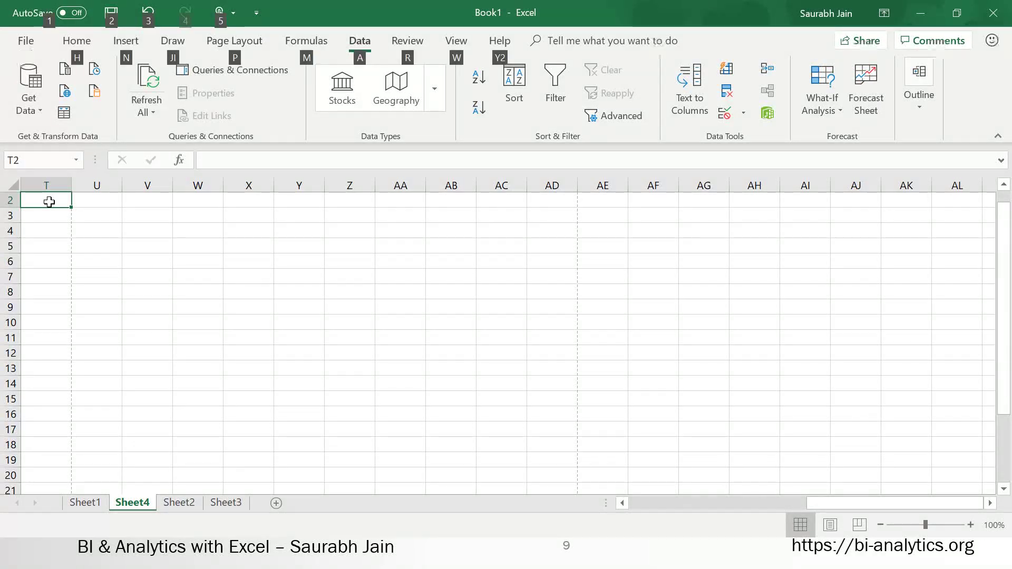
key("Home")
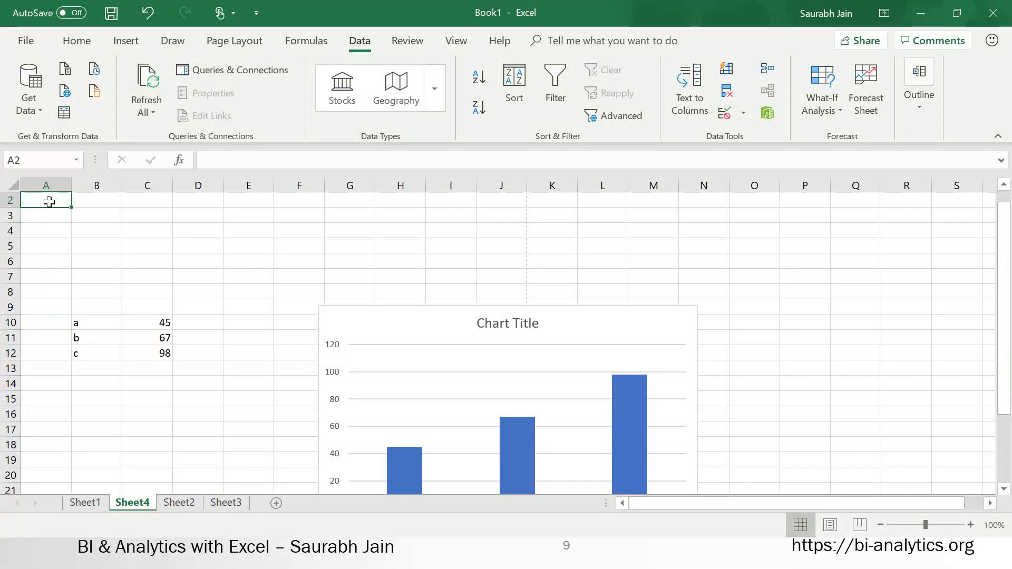
- Select cell D4, check the keyboard navigation slide, and return to Excel
left_click(209, 232)
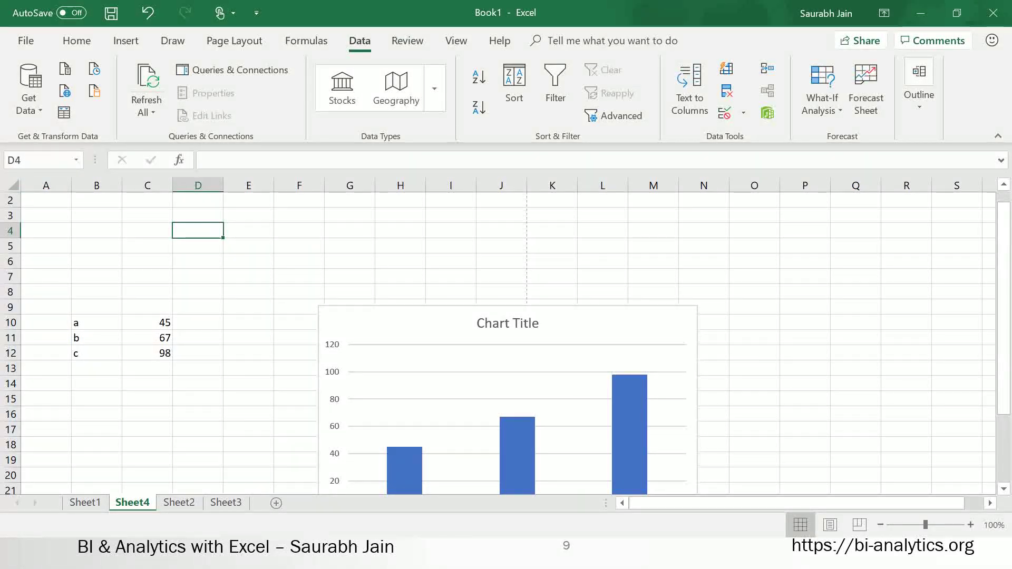
left_click(486, 556)
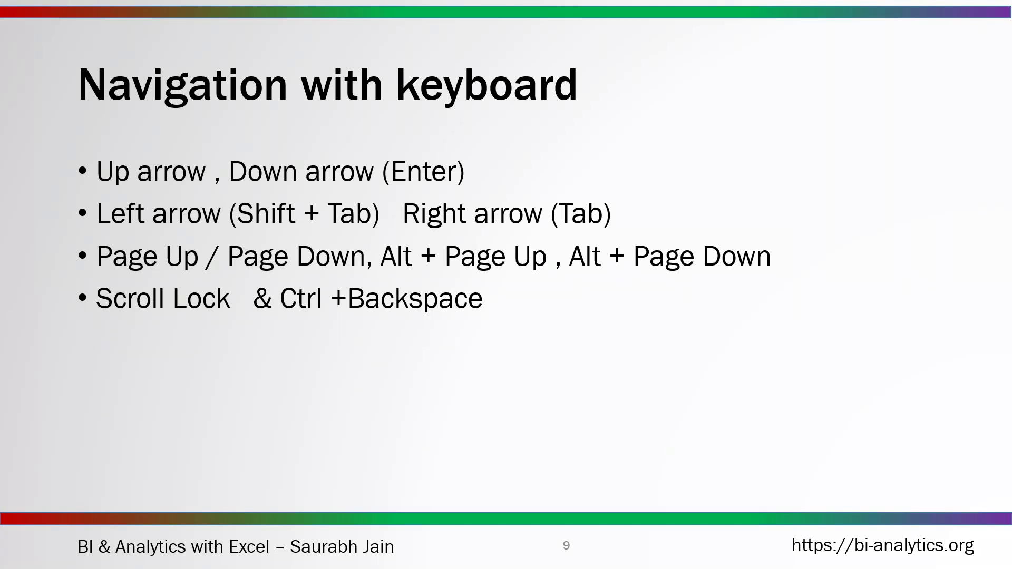
key("alt+Tab")
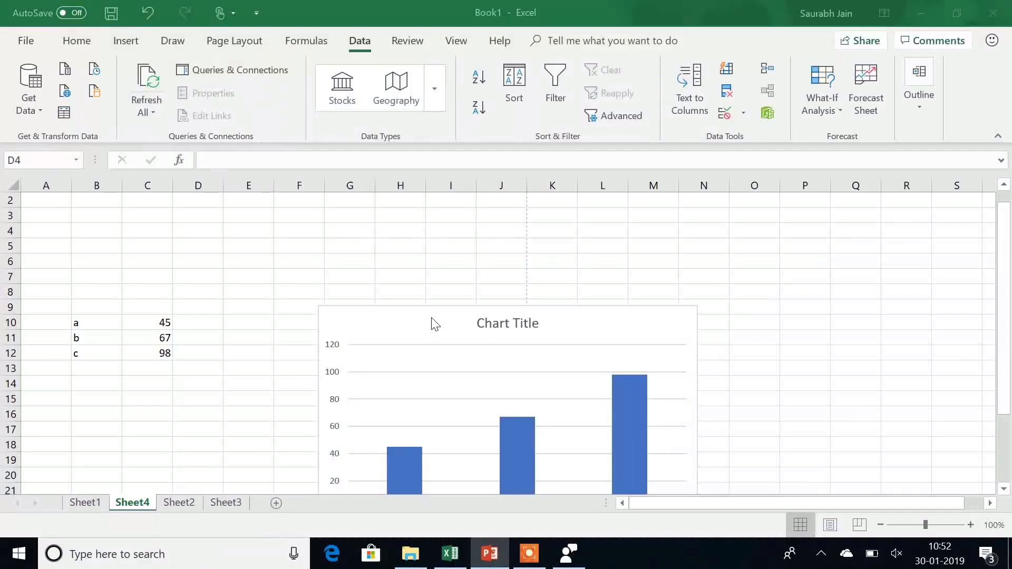
- Search Windows for "osk" and open the On-Screen Keyboard
left_click(123, 556)
type("osk")
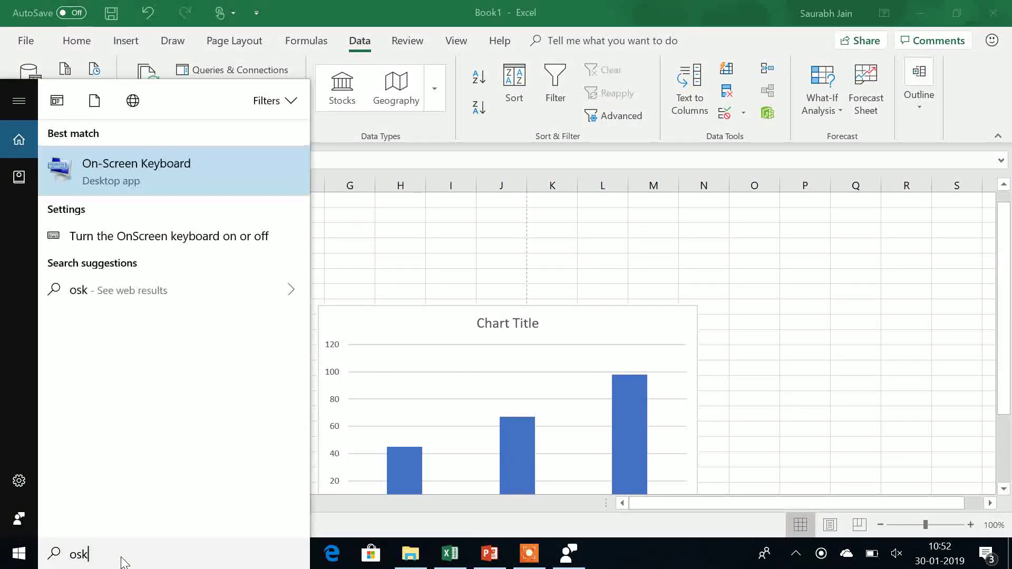
left_click(172, 162)
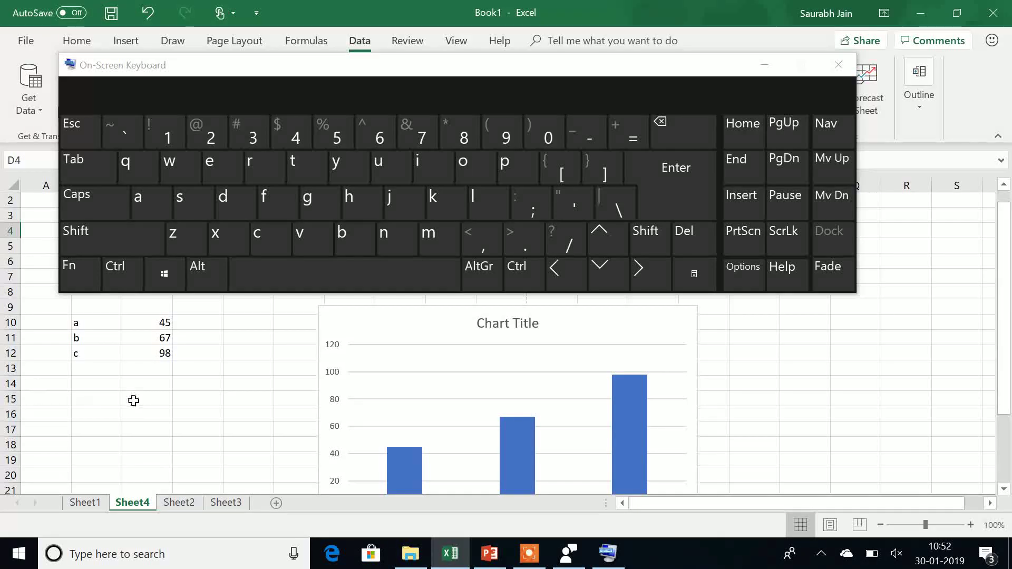
- Select cell B12 and turn on Scroll Lock from the On-Screen Keyboard
left_click(94, 397)
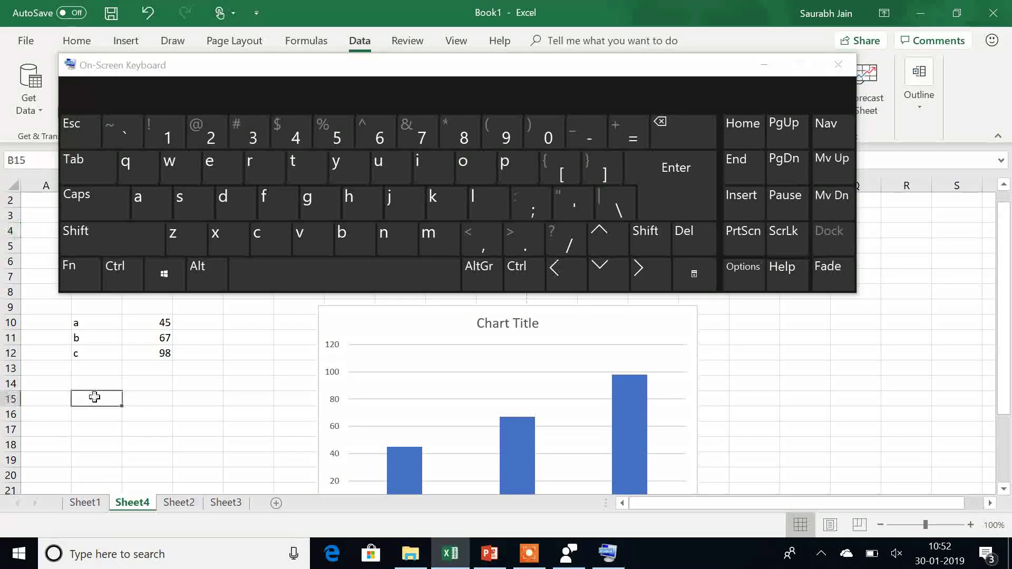
left_click(94, 358)
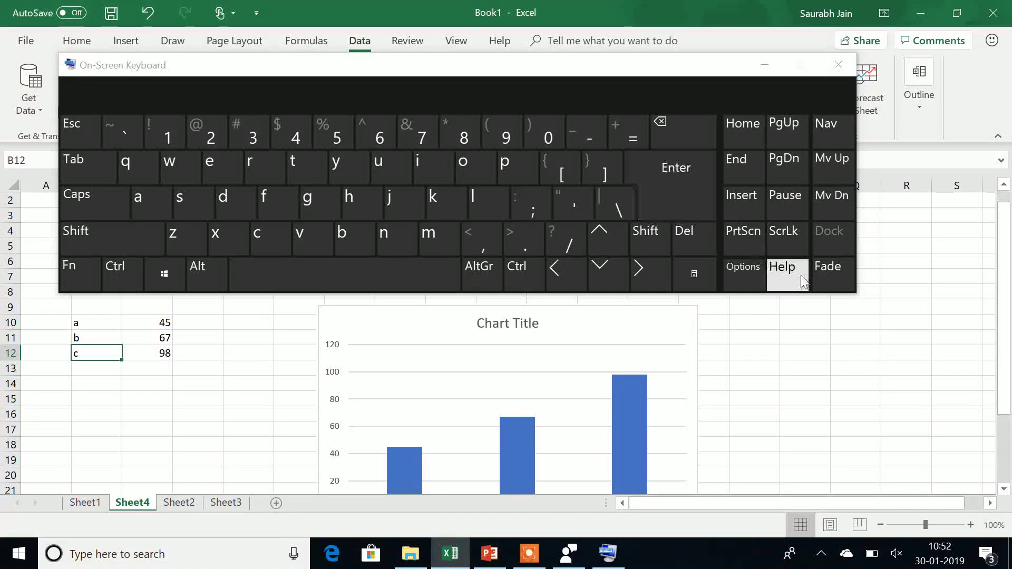
left_click(790, 238)
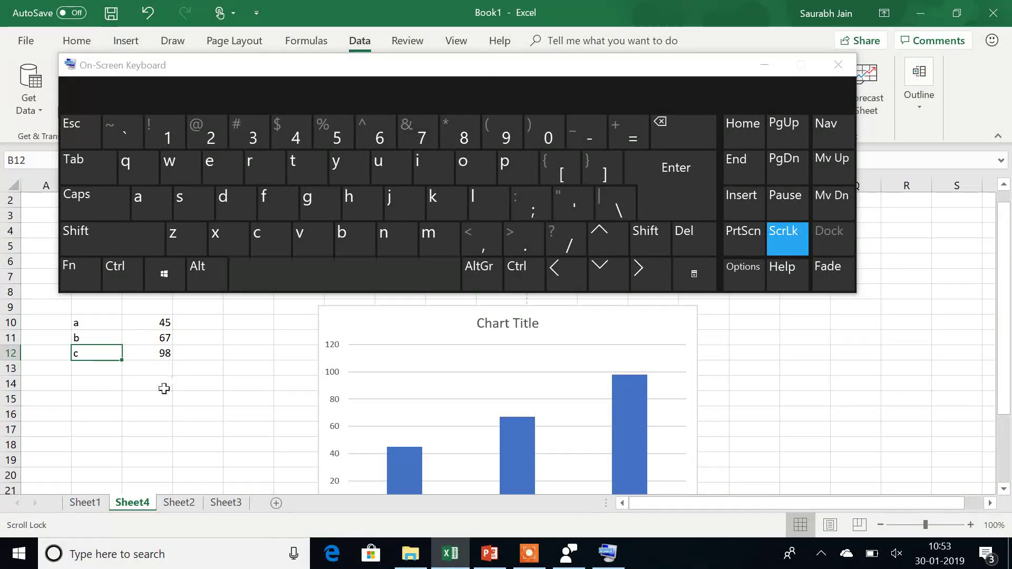
- Select cell D14 and, with Scroll Lock on, scroll the sheet up to row 1, across past column U, and back to column B
left_click(213, 378)
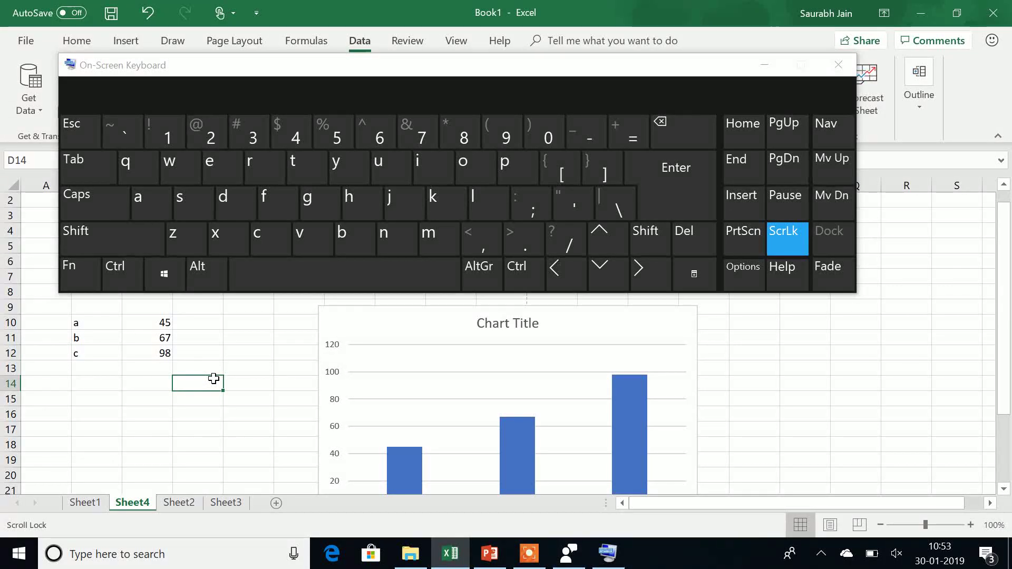
key("Up")
key("Right")
key("Right")
key("Right")
key("Right")
key("Right")
key("Right")
key("Right")
key("Right")
key("Right")
key("Right")
key("Right")
key("Right")
key("Right")
key("Right")
key("Right")
key("Right")
key("Right")
key("Right")
key("Right")
key("Right")
key("Right")
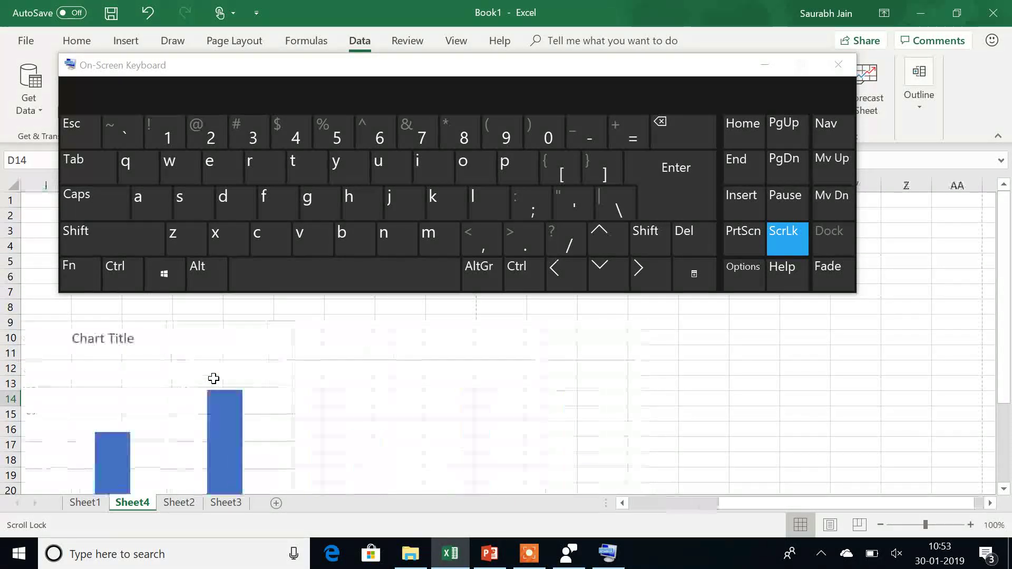
key("Left")
key("Left")
key("Left")
key("Left")
key("Left")
key("Left")
key("Left")
key("Left")
key("Left")
key("Left")
key("Left")
key("Left")
key("Left")
key("Left")
key("Left")
key("Left")
key("Left")
key("Left")
key("Left")
key("Left")
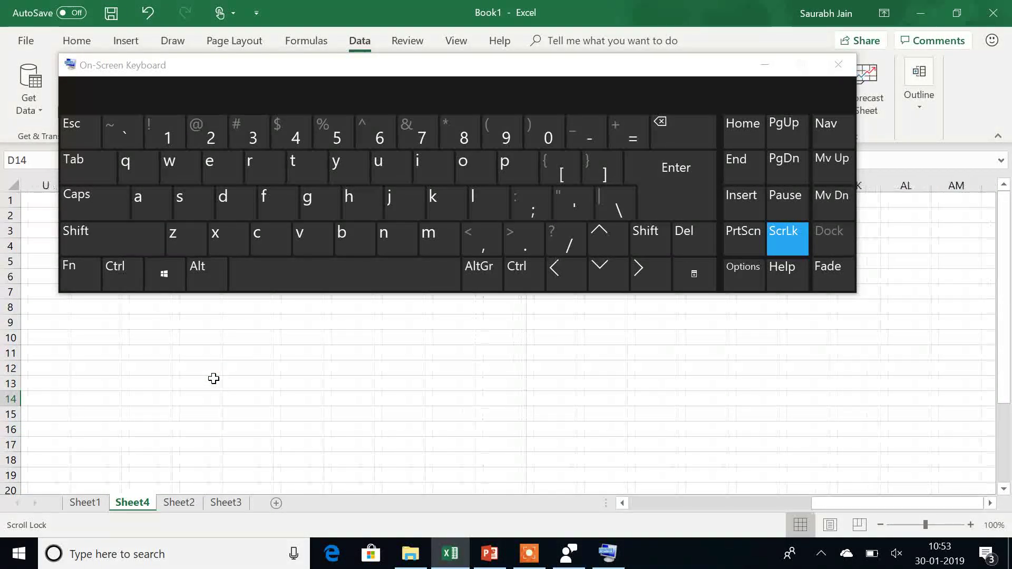
key("Right")
key("Right")
key("Right")
key("Right")
key("Right")
key("Right")
key("Right")
key("Right")
key("Right")
key("Right")
key("Right")
key("Right")
key("Right")
key("Right")
key("Right")
key("Right")
key("Right")
key("Right")
key("Right")
key("Right")
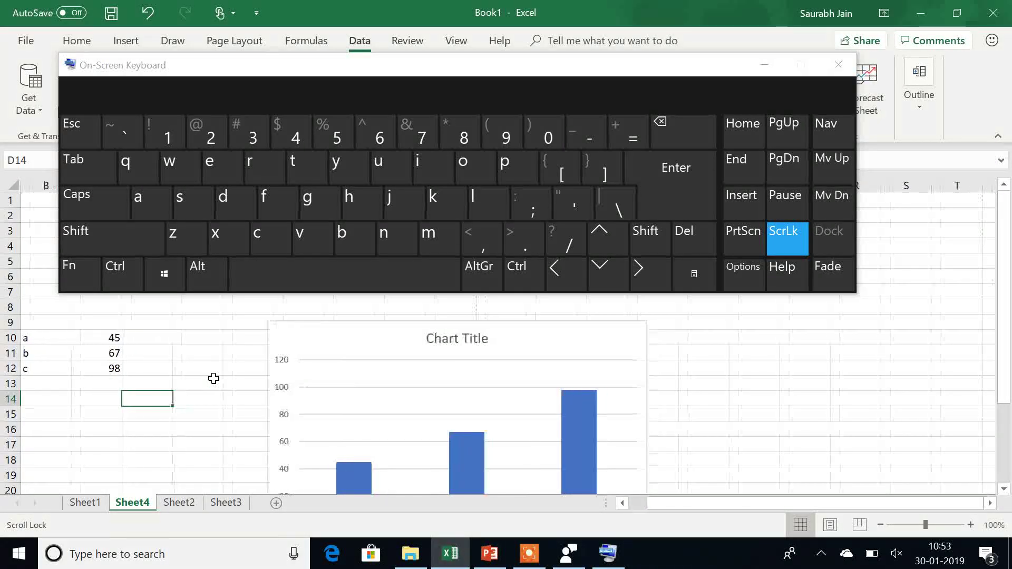
- Scroll the sheet across to column AU without moving the active cell, and bring the view back to D14
key("Right")
key("Right")
key("Right")
key("Right")
key("Right")
key("Right")
key("Right")
key("Right")
key("Right")
key("Right")
key("Right")
key("Right")
key("Right")
key("Right")
key("Right")
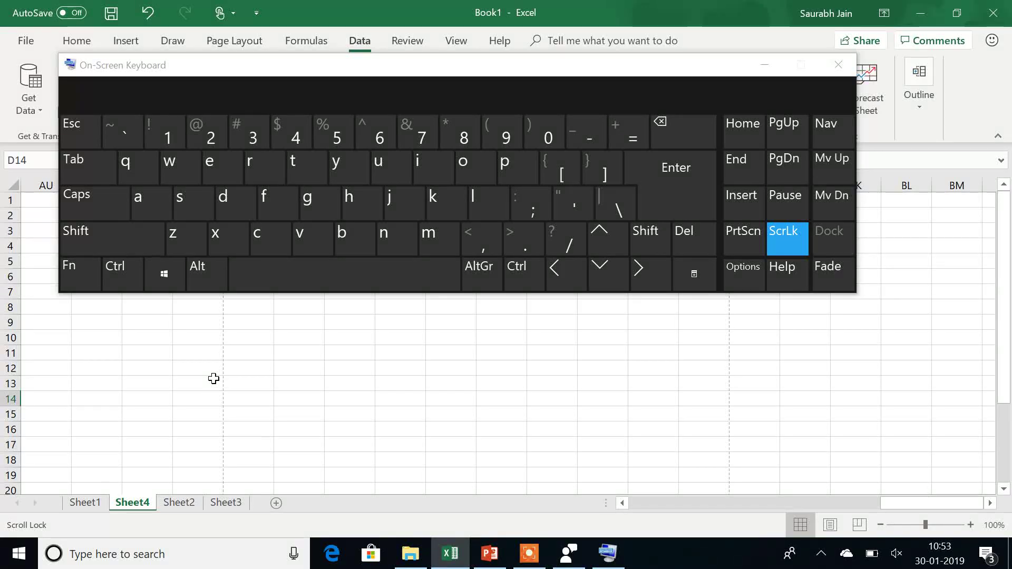
key("Right")
key("ctrl+BackSpace")
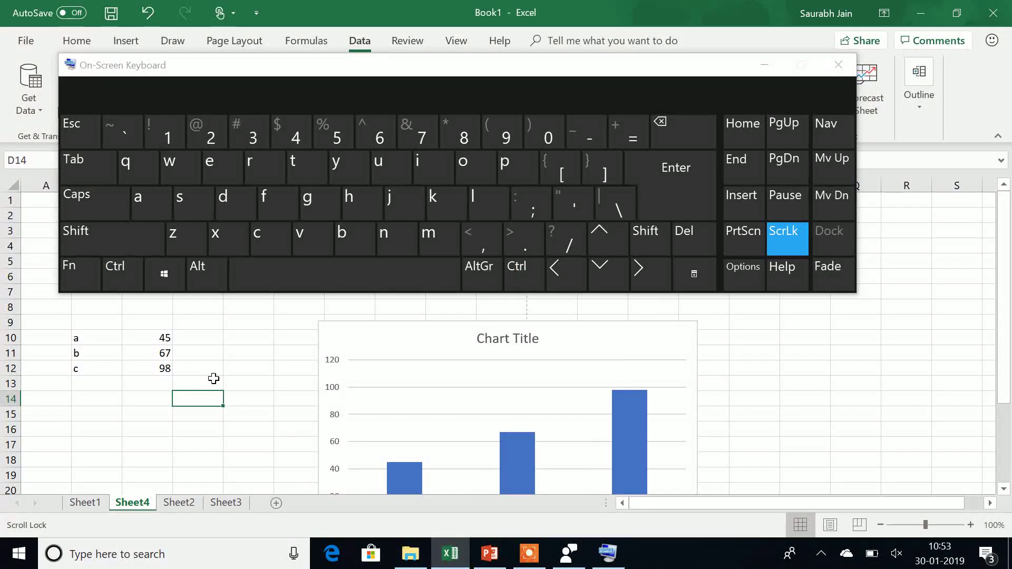
- Select cell C12 and, with Scroll Lock on, scroll the sheet across to column X and down to row 30
left_click(165, 368)
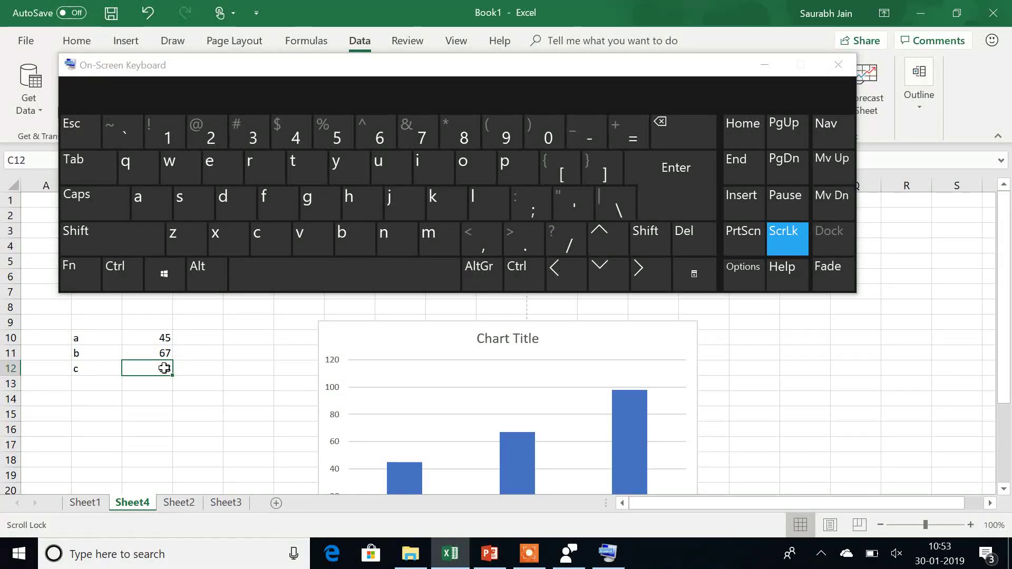
key("Right")
key("Right")
key("Right")
key("Right")
key("Right")
key("Right")
key("Right")
key("Right")
key("Right")
key("Right")
key("Right")
key("Right")
key("Right")
key("Right")
key("Right")
key("Right")
key("Right")
key("Right")
key("Right")
key("Right")
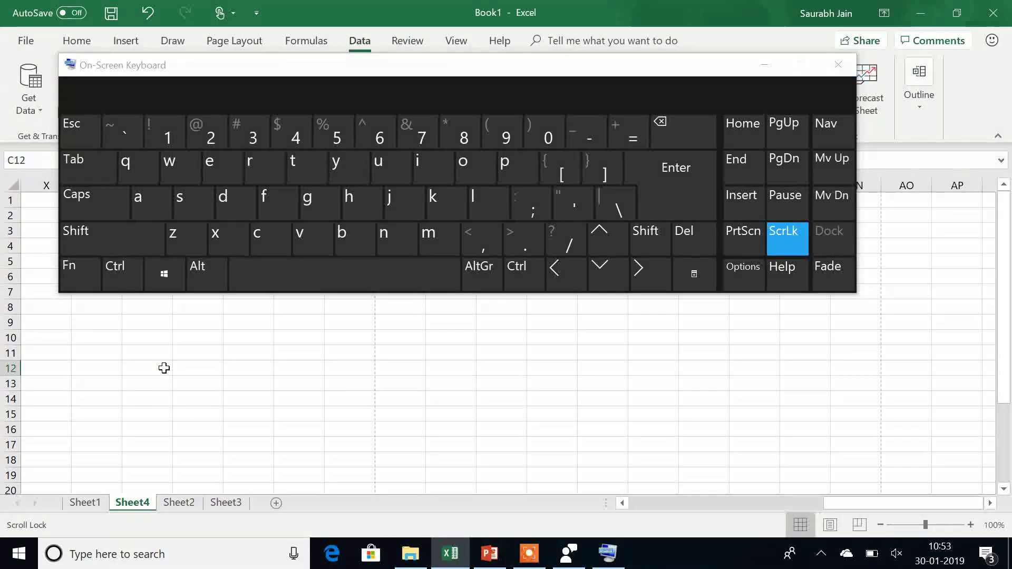
key("Down")
key("Down")
key("Down")
key("Down")
key("Down")
key("Down")
key("Down")
key("Down")
key("Down")
key("Down")
key("Down")
key("Down")
key("Down")
key("Down")
key("Down")
key("Down")
key("Down")
key("Down")
key("Down")
key("Down")
key("Down")
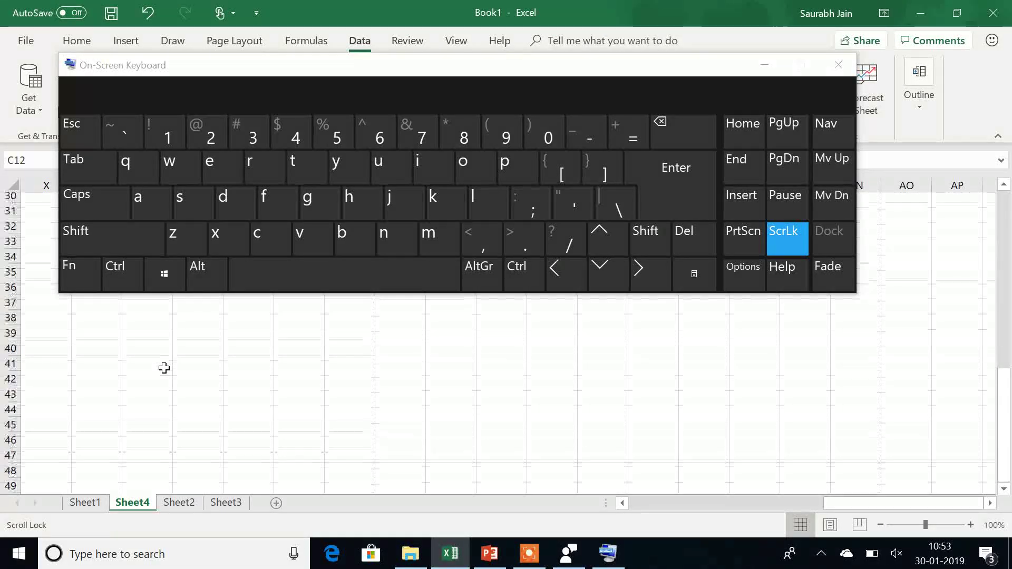
- Scroll the sheet back up to row 2 and across to column AN without moving the active cell
key("Up")
key("Up")
key("Up")
key("Up")
key("Up")
key("Up")
key("Up")
key("Up")
key("Up")
key("Up")
key("Up")
key("Up")
key("Up")
key("Up")
key("Up")
key("Up")
key("Up")
key("Up")
key("Up")
key("Up")
key("Right")
key("Right")
key("Right")
key("Right")
key("Right")
key("Right")
key("Right")
key("Right")
key("Right")
key("Right")
key("Right")
key("Right")
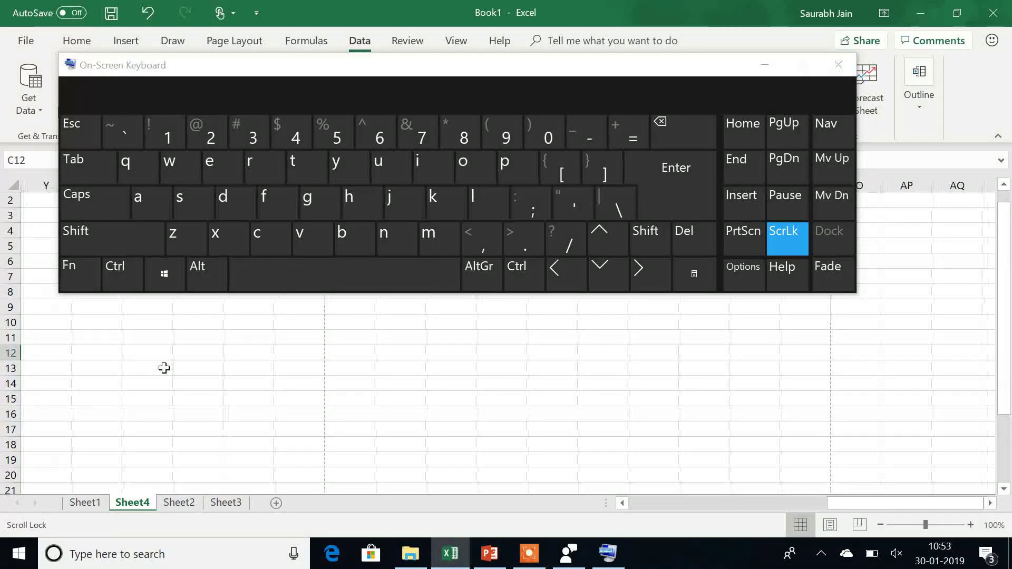
key("Right")
key("Right")
key("Right")
key("Right")
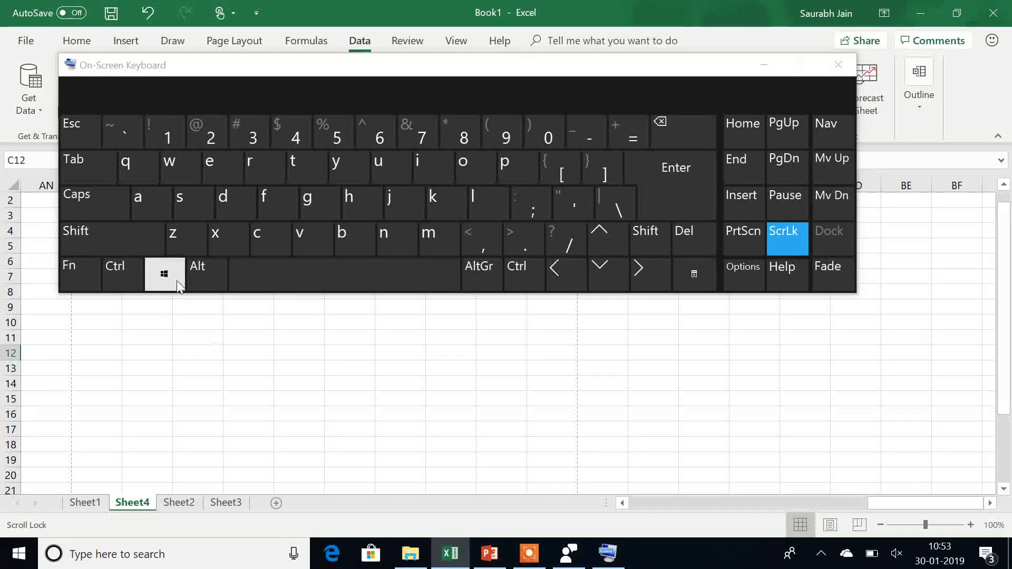
- Bring the view back to active cell C12 and turn off Scroll Lock from the On-Screen Keyboard
left_click(125, 279)
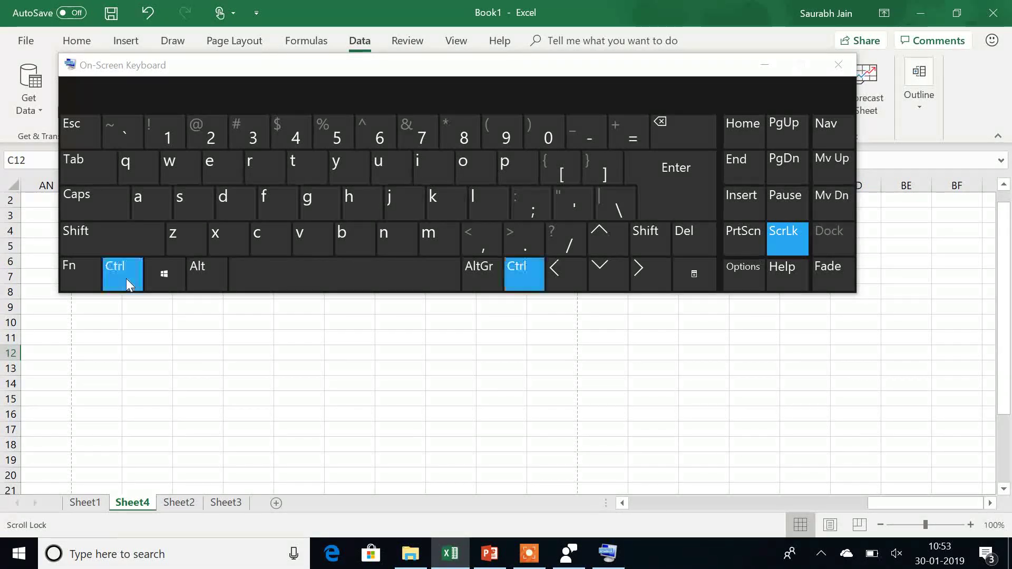
left_click(681, 126)
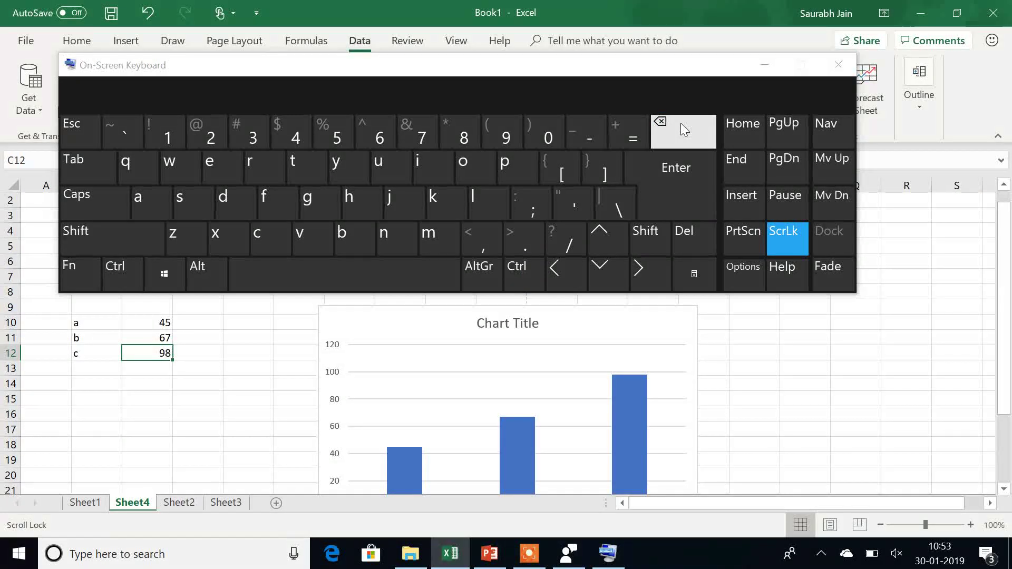
left_click(790, 239)
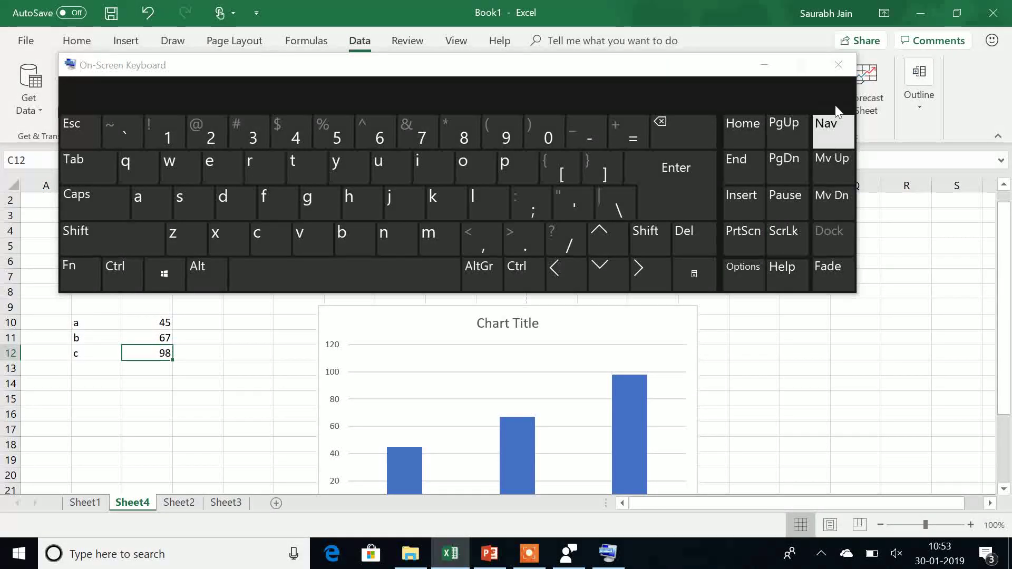